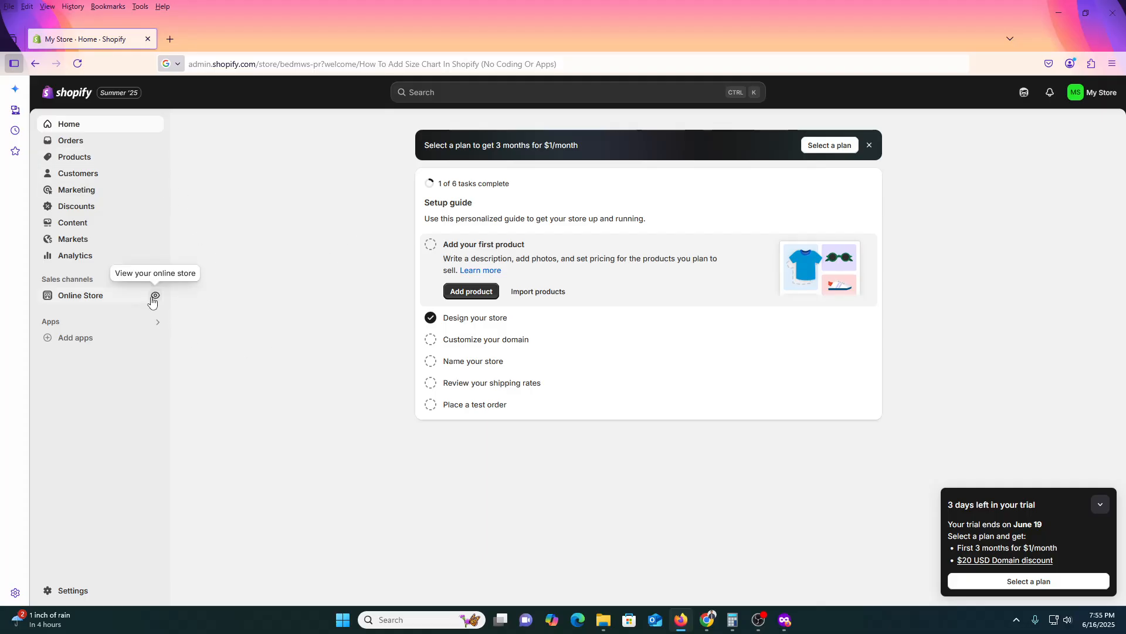
View the online store and look over its home page and featured products
left_click(155, 299)
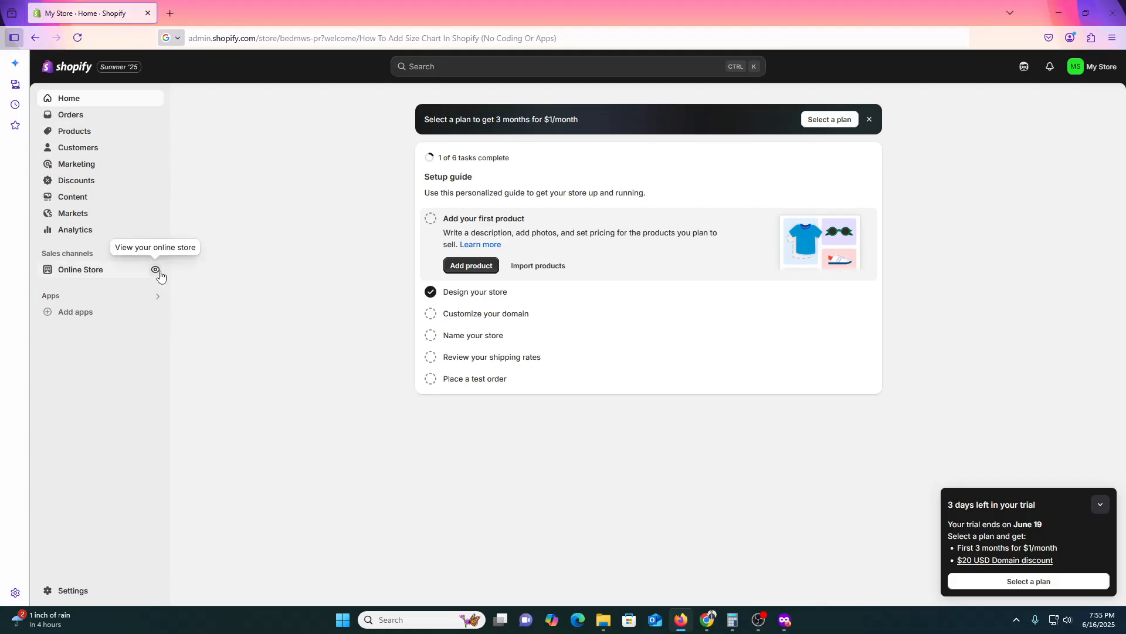
left_click(156, 270)
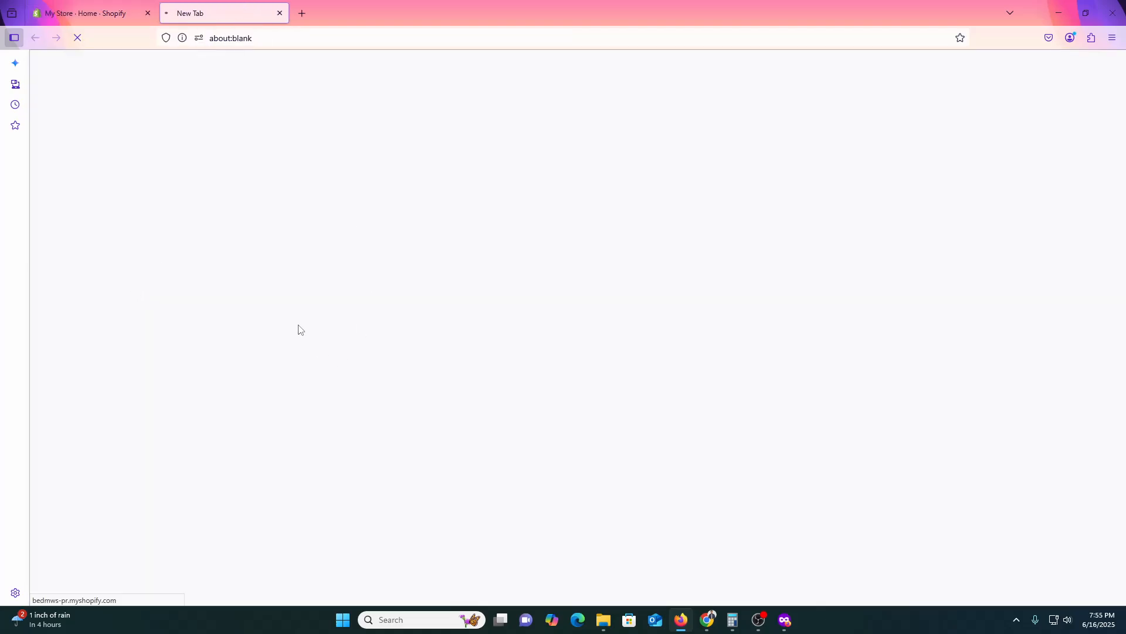
scroll(669, 370, "down", 6)
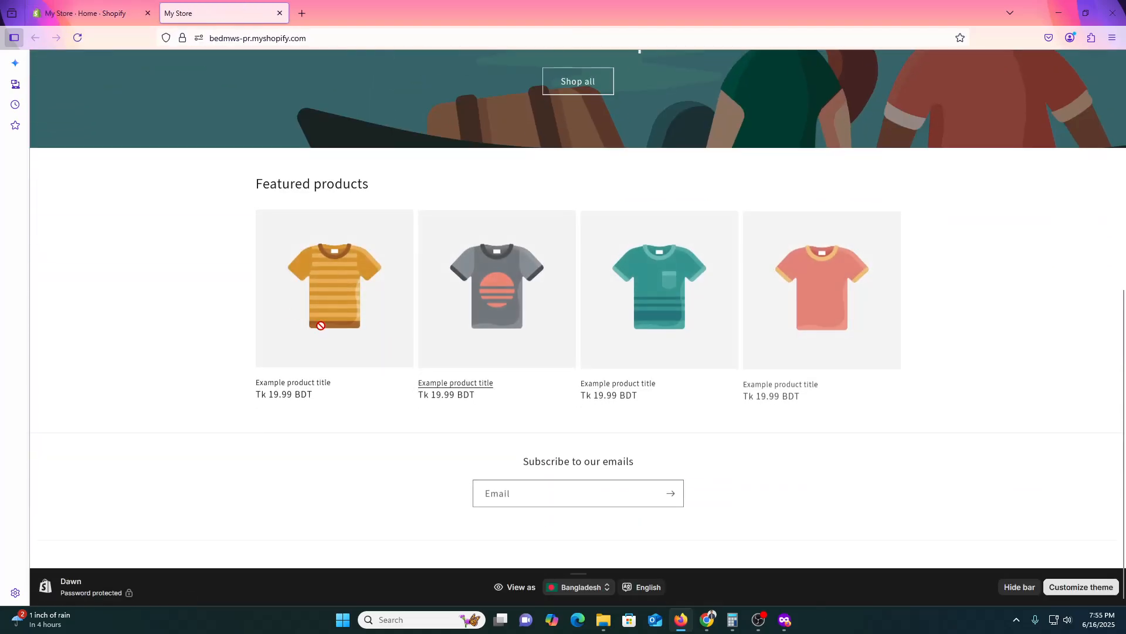
scroll(489, 344, "up", 6)
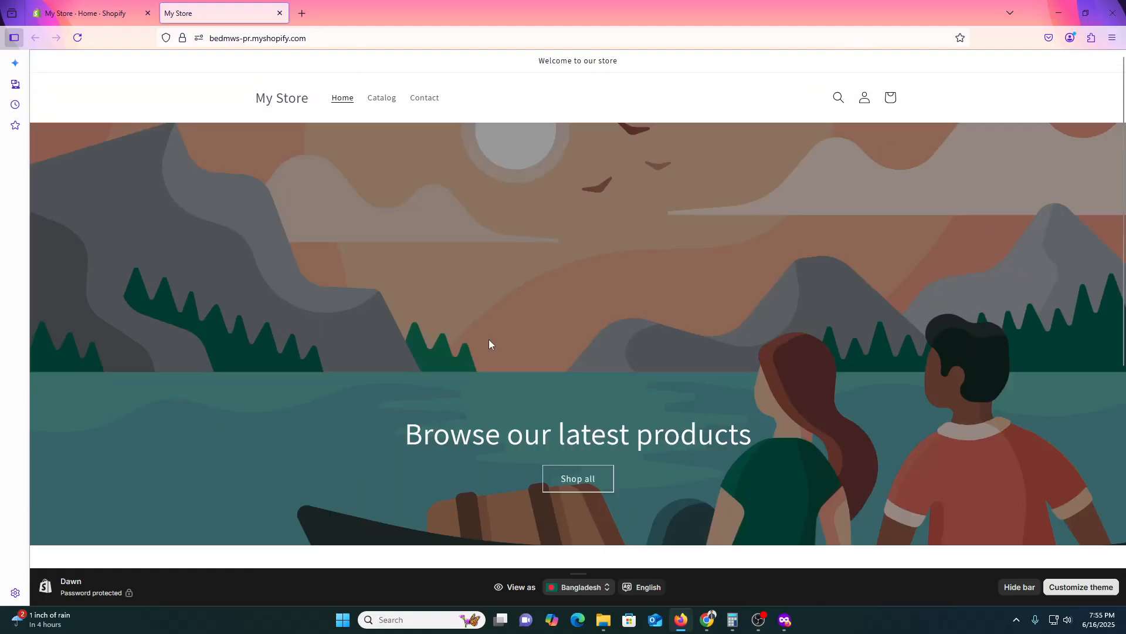
scroll(926, 305, "down", 5)
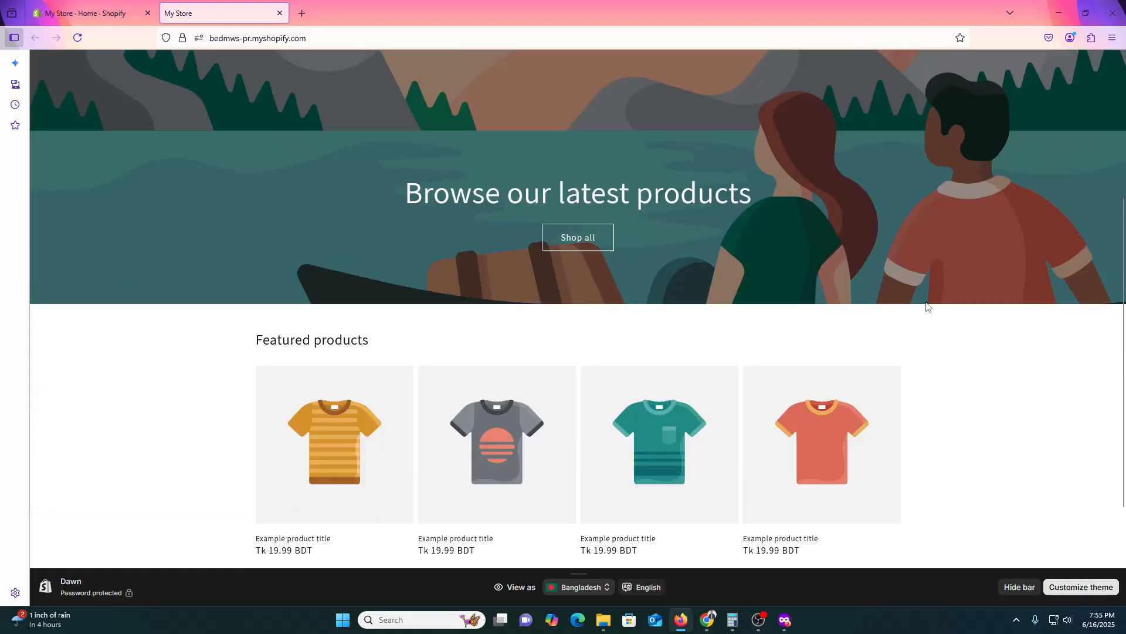
scroll(926, 305, "up", 6)
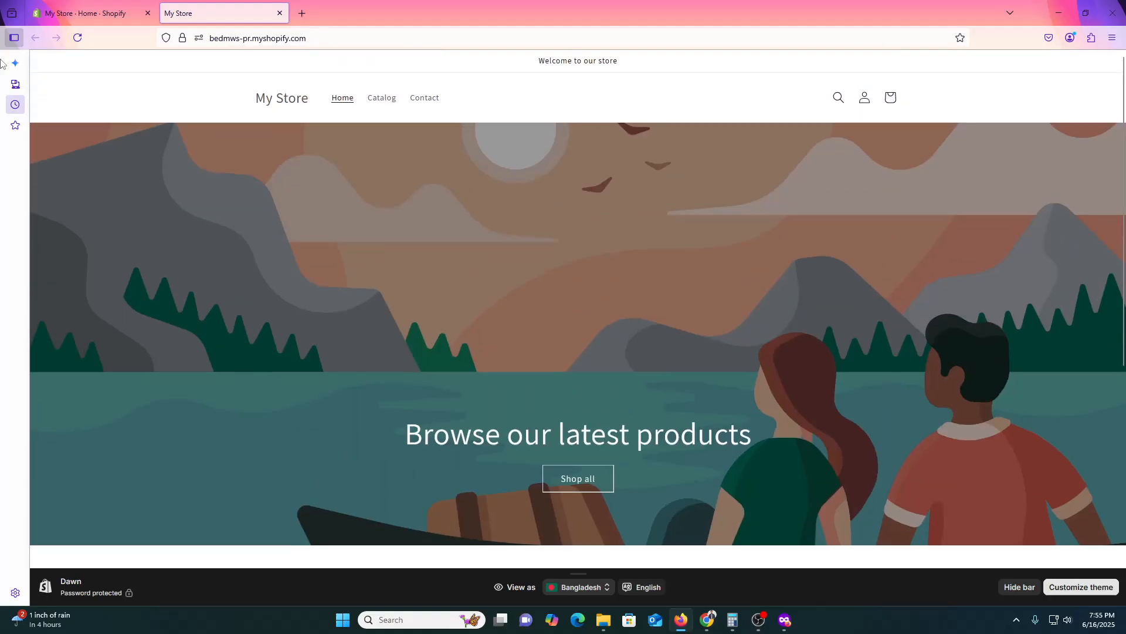
Open the admin's product list, then check the featured products on the storefront home page
left_click(91, 5)
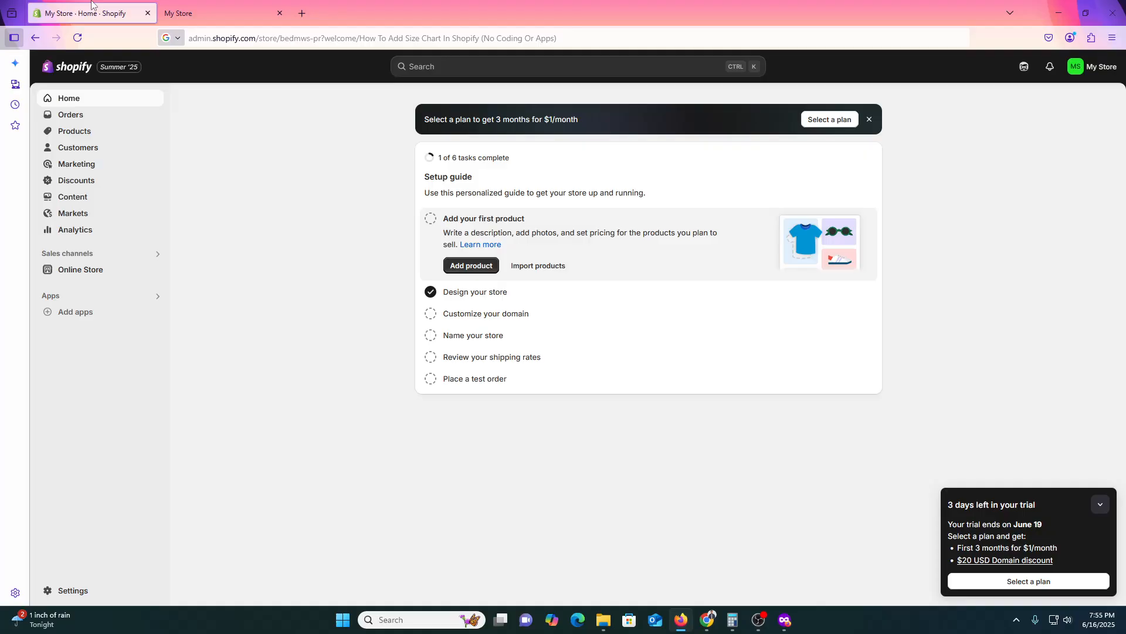
left_click(74, 132)
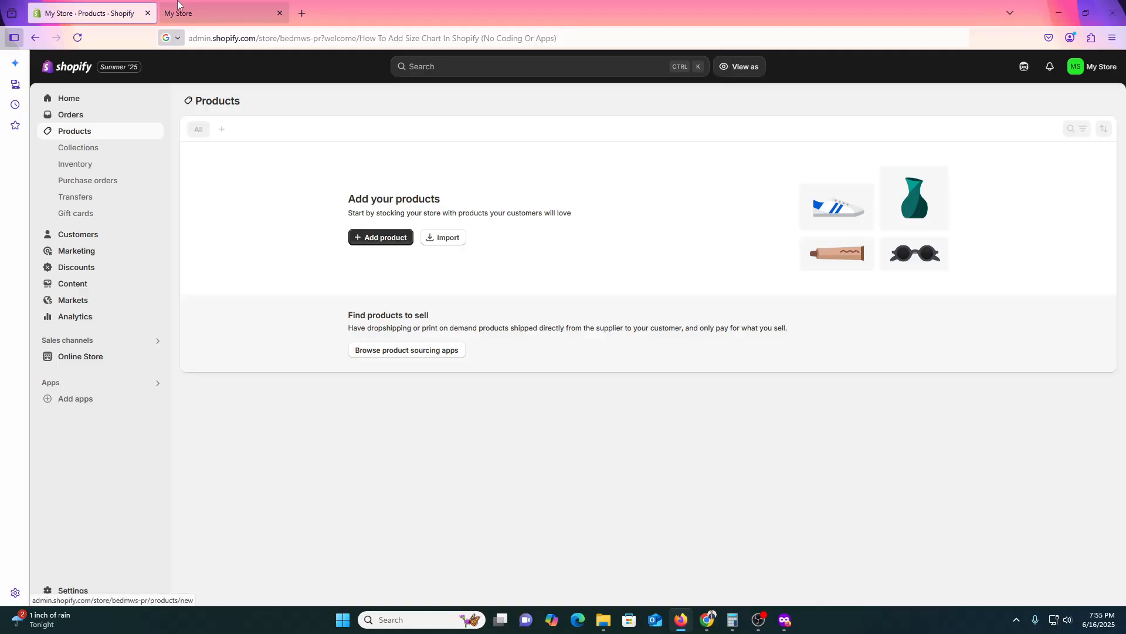
left_click(217, 13)
scroll(604, 337, "down", 5)
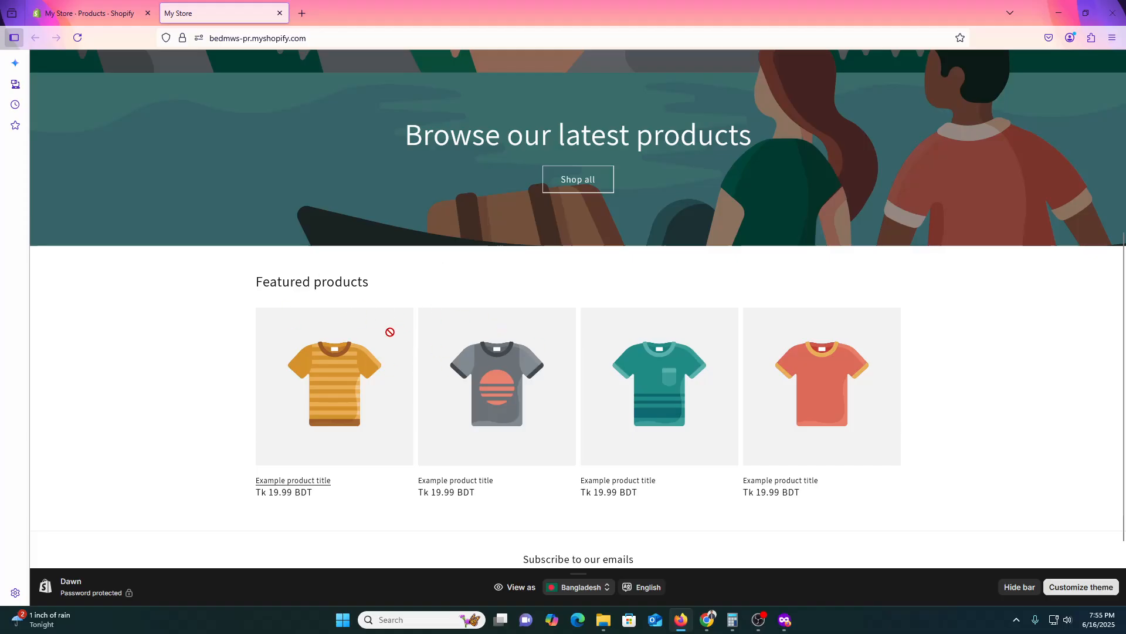
Start a new product in the store admin and title it SHIRT
left_click(90, 13)
left_click(381, 237)
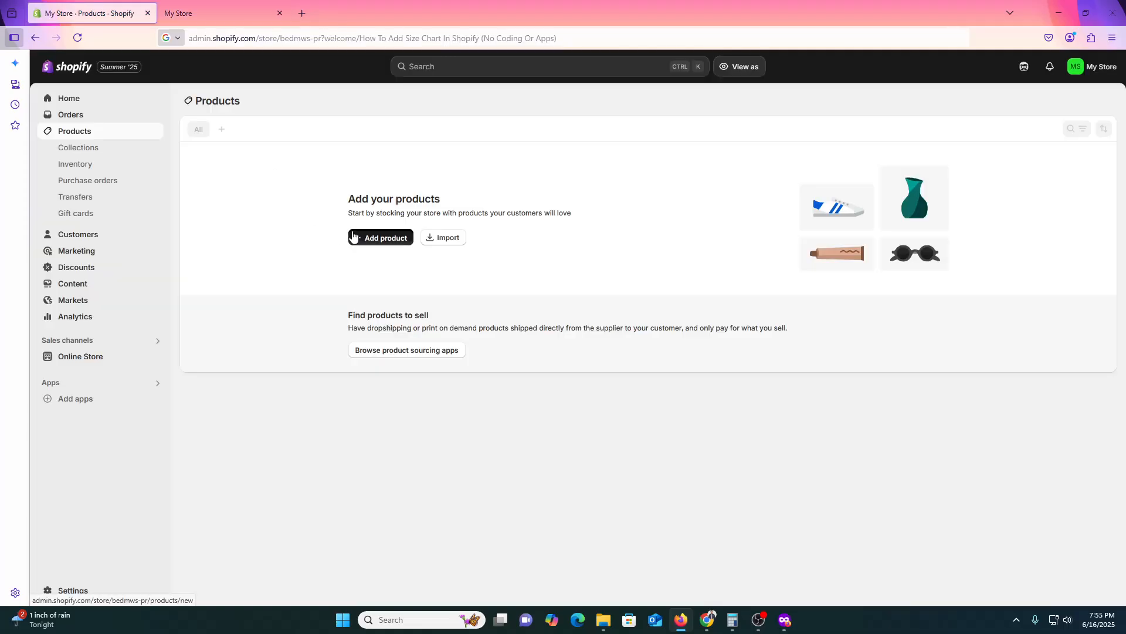
left_click(445, 152)
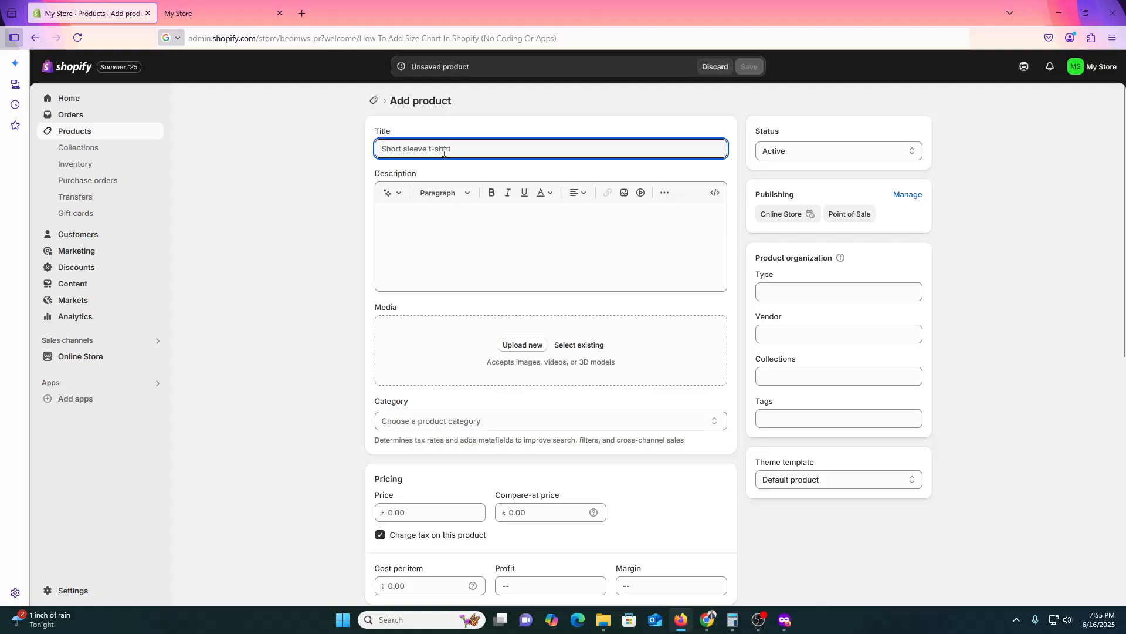
type("SHIRT")
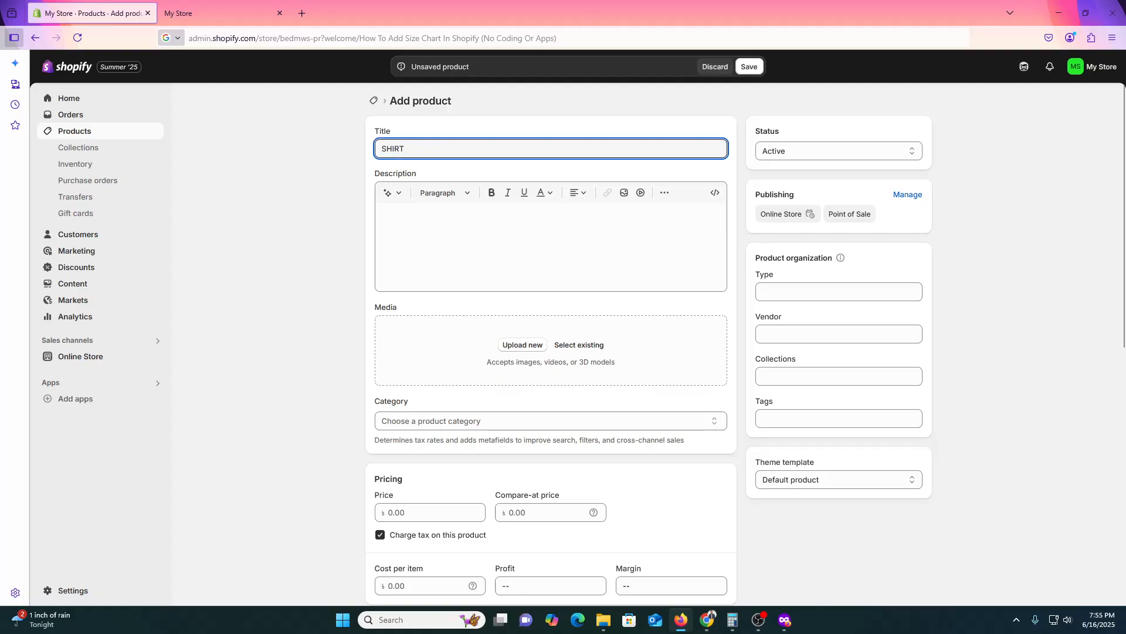
Upload the image 40YM993_RIK_alternate2 from the Downloads folder as the product's media
left_click(538, 346)
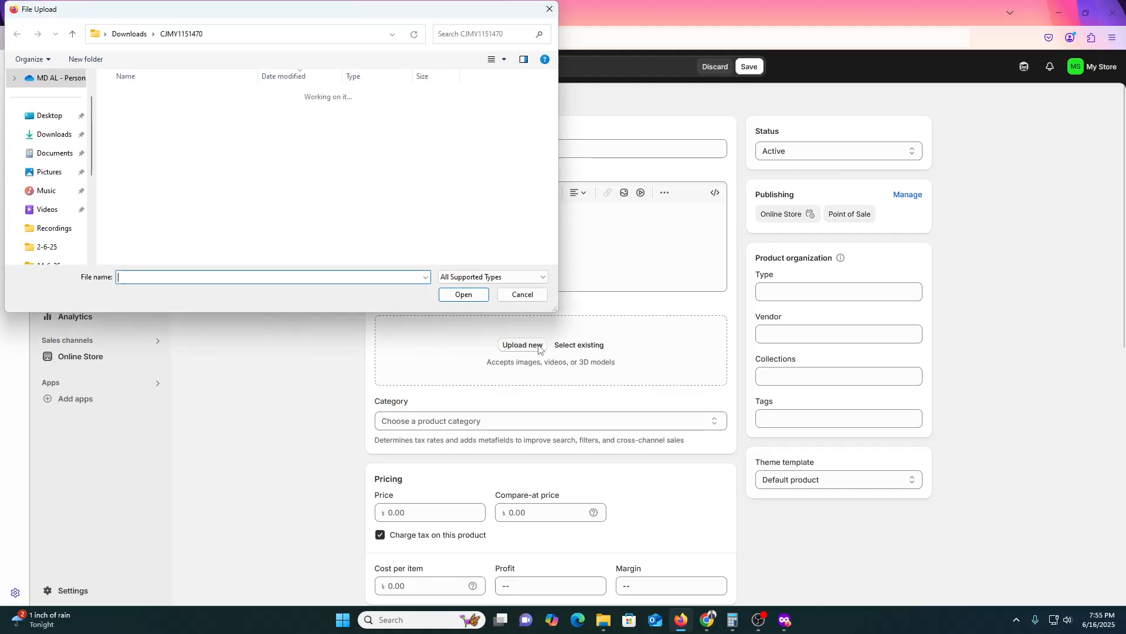
left_click(44, 134)
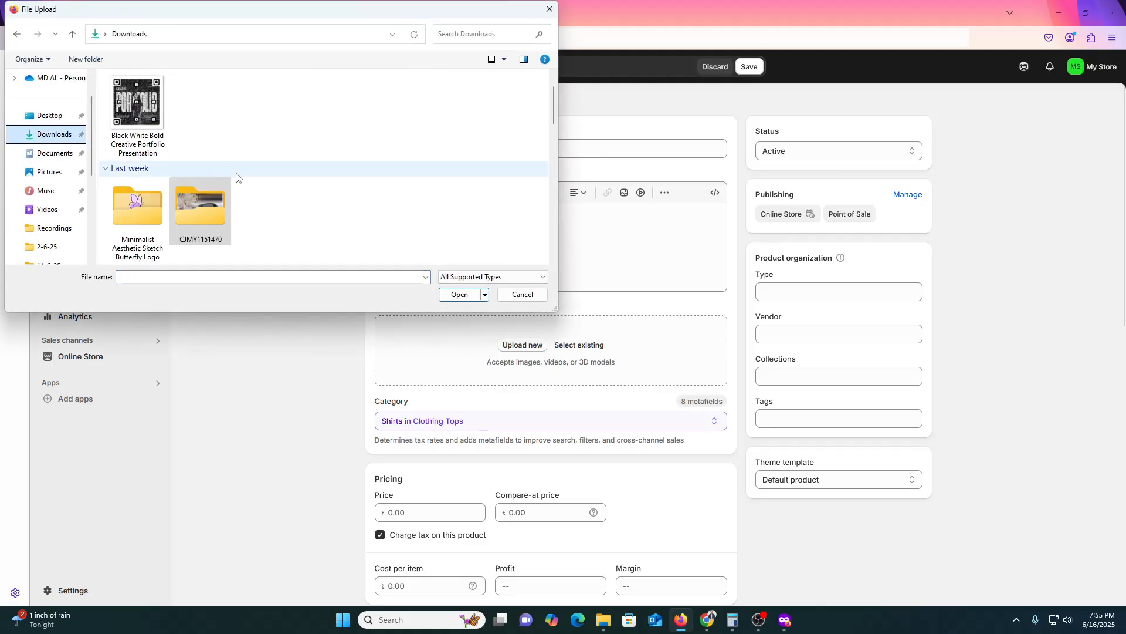
scroll(346, 193, "down", 5)
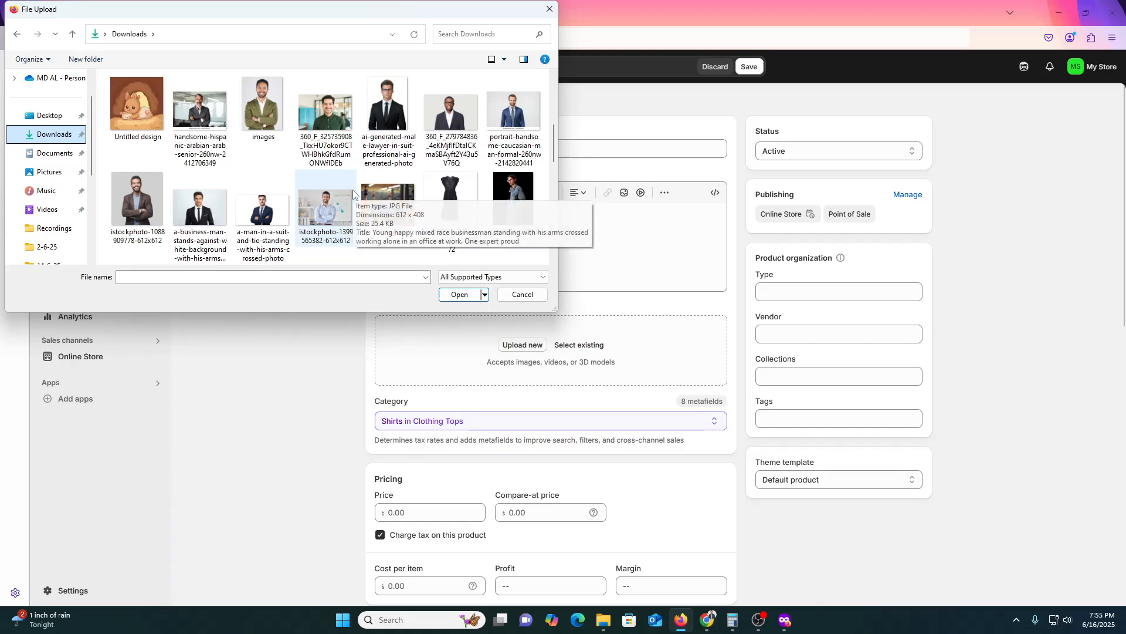
scroll(301, 212, "down", 1)
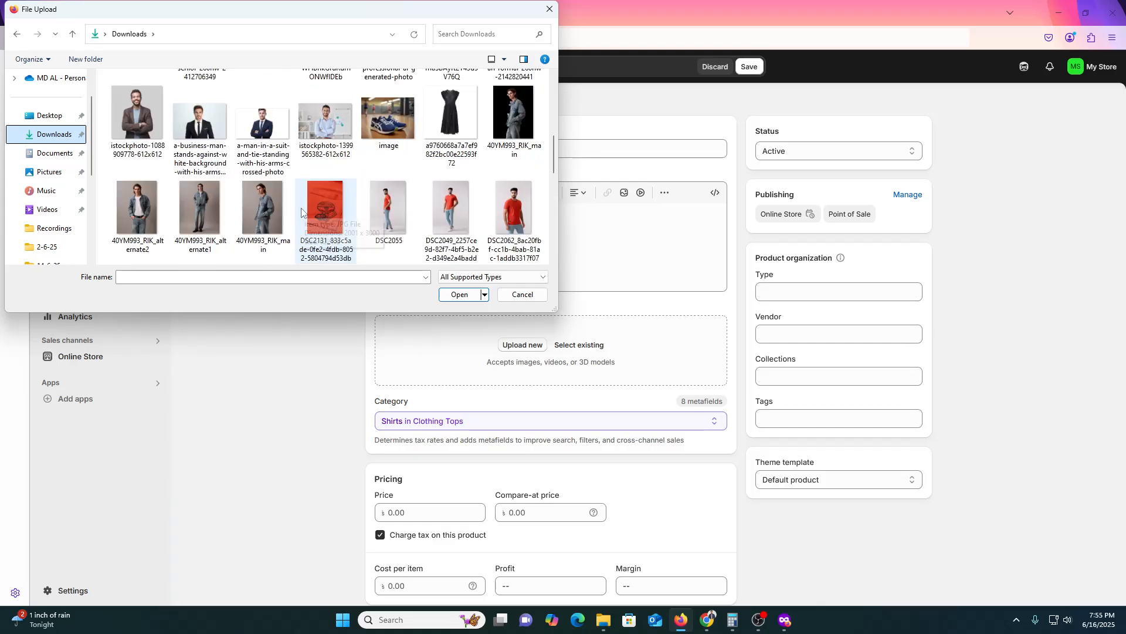
double_click(136, 229)
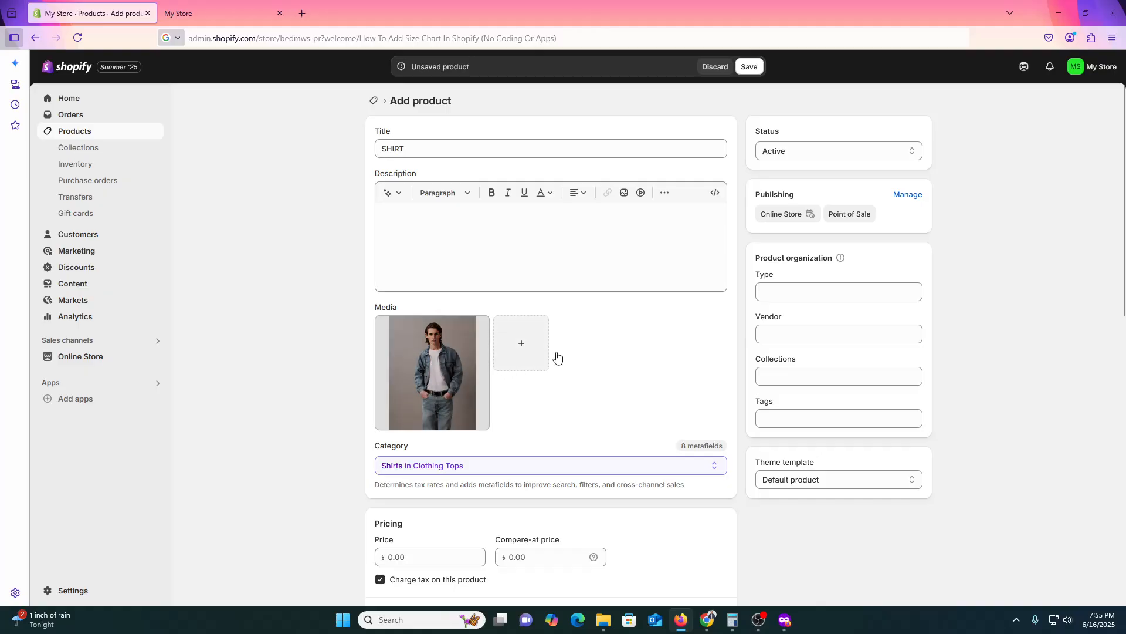
Set the product's price to 1500
scroll(432, 531, "down", 1)
left_click(413, 498)
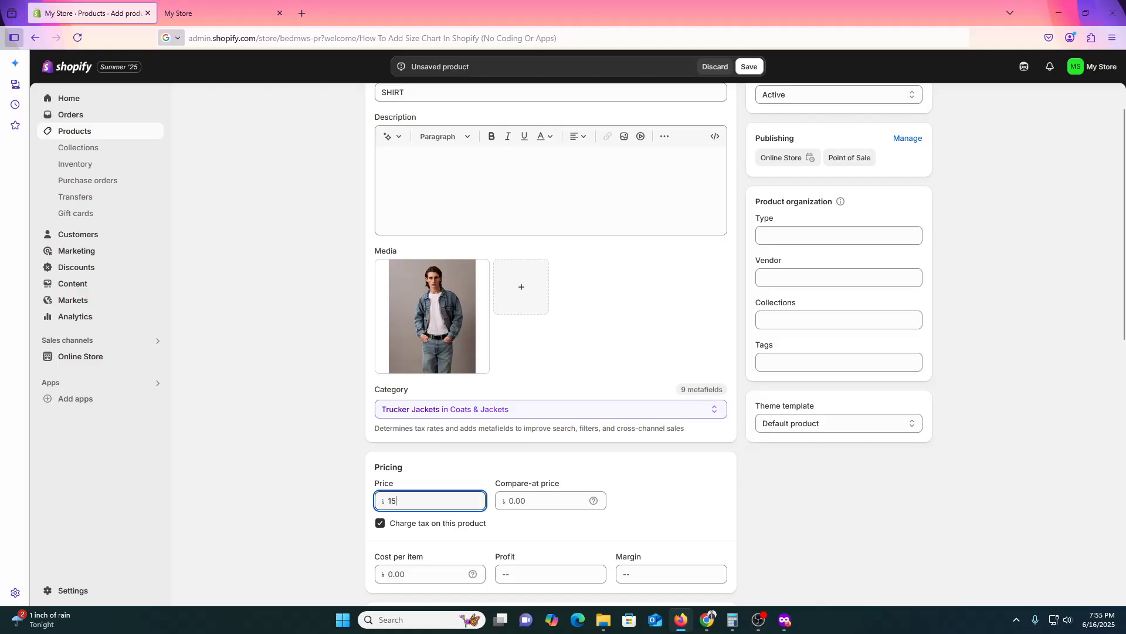
scroll(300, 463, "down", 3)
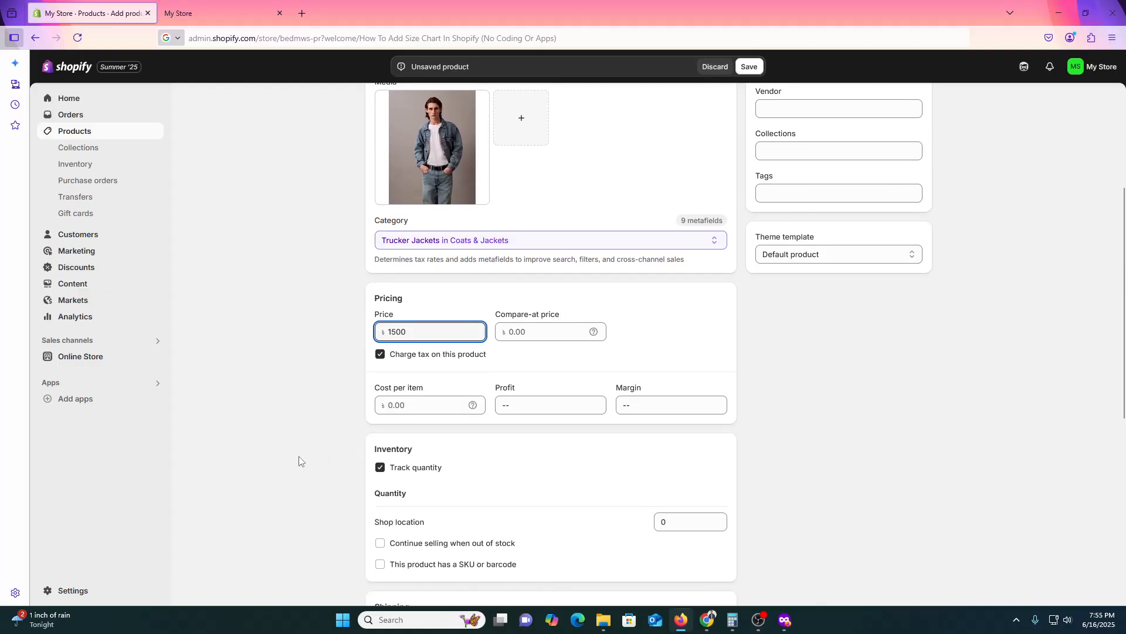
scroll(336, 418, "down", 3)
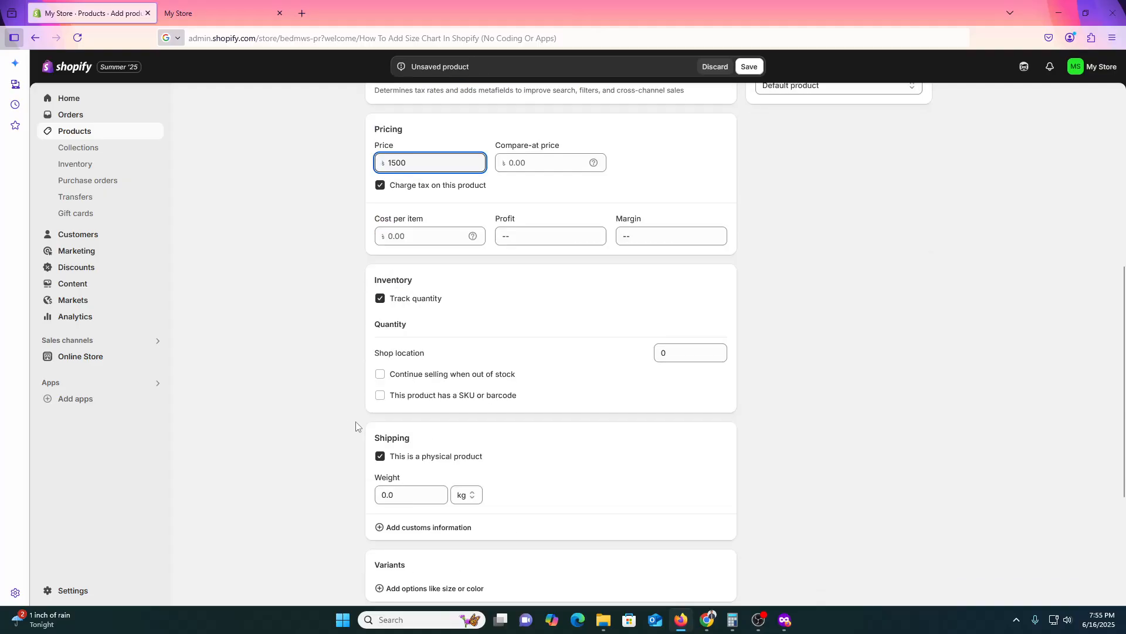
Turn off quantity tracking for the product and save it
left_click(399, 300)
scroll(331, 368, "down", 4)
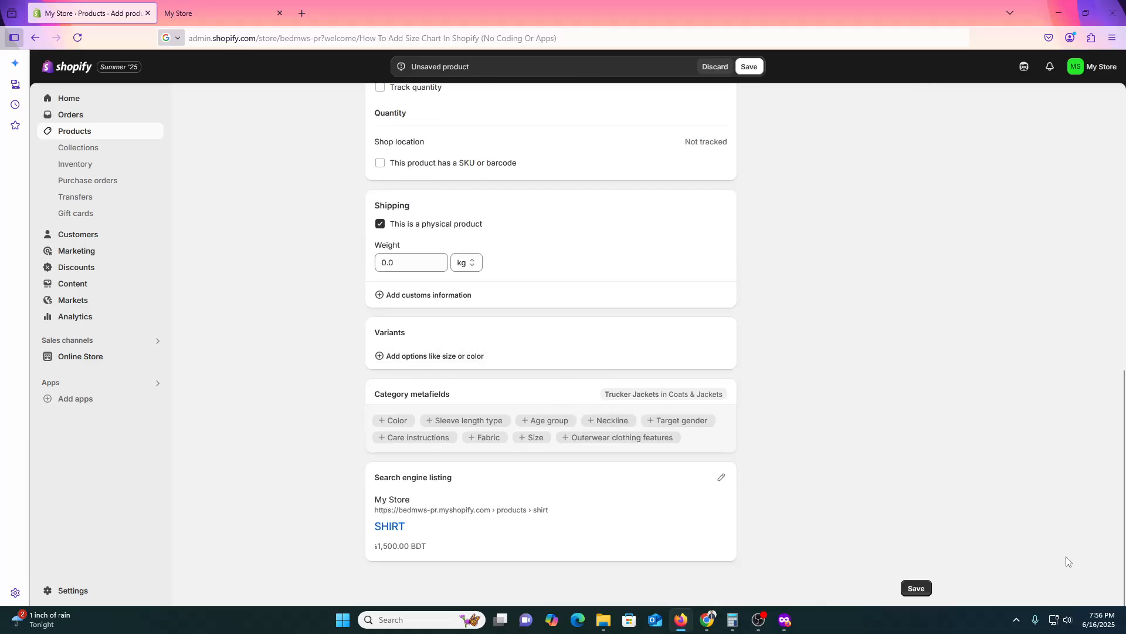
left_click(913, 590)
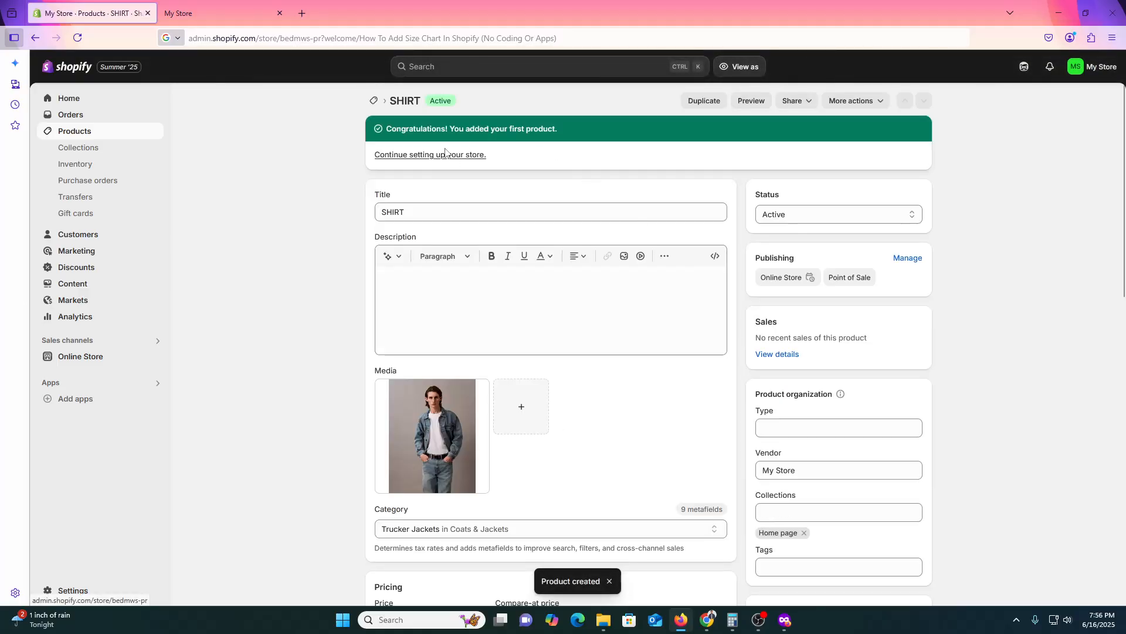
Preview the SHIRT product's storefront page and return to the store admin
left_click_drag(392, 128, 522, 135)
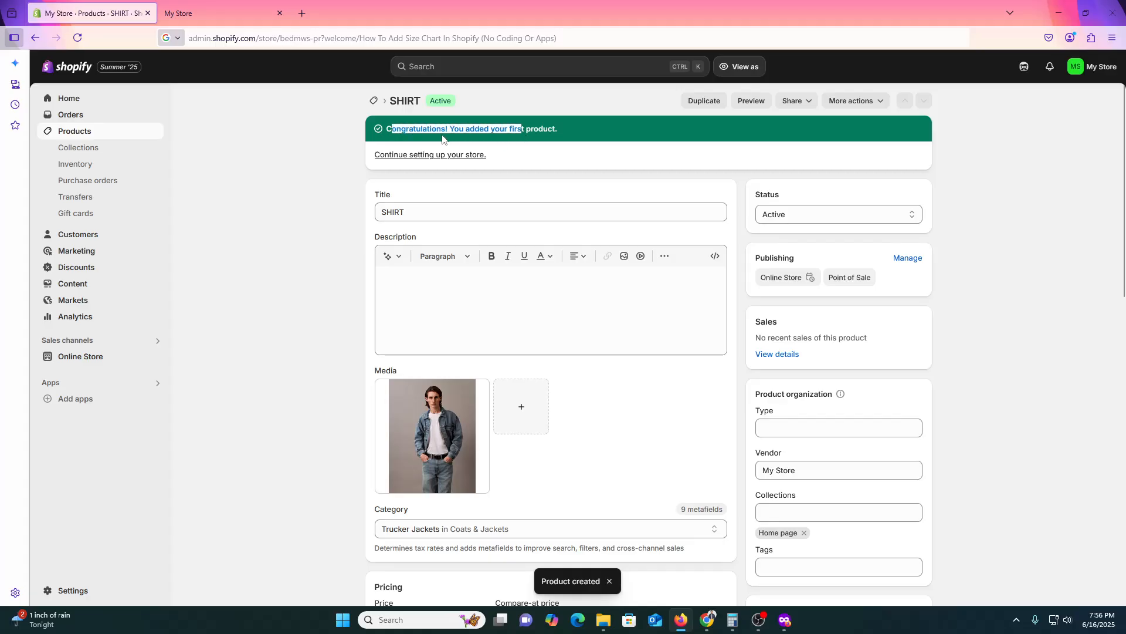
left_click(486, 133)
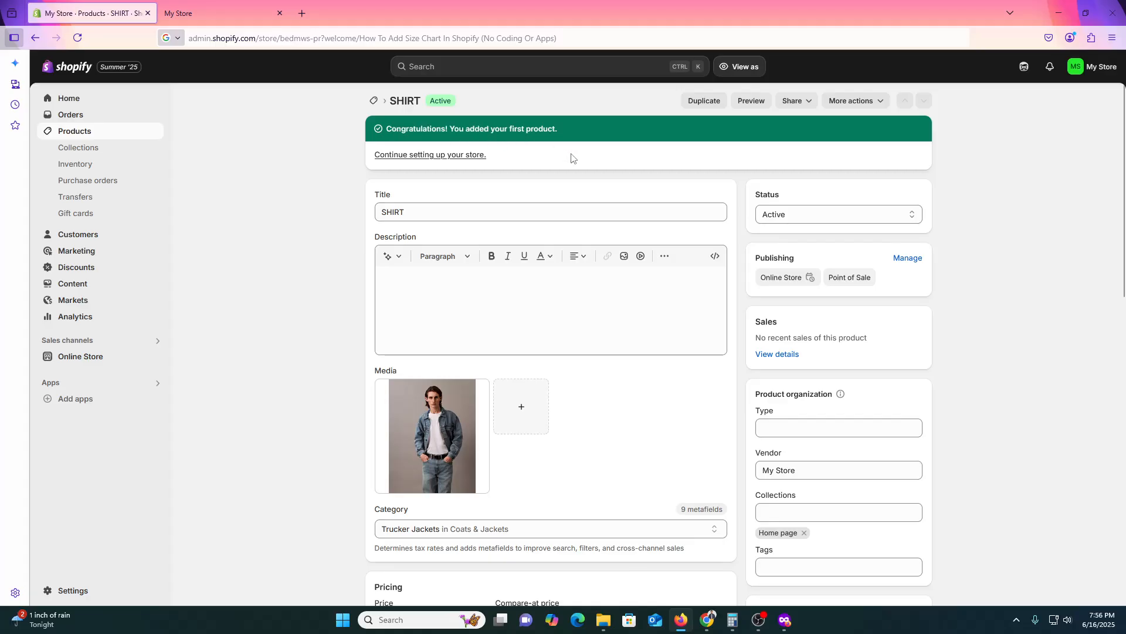
left_click(757, 103)
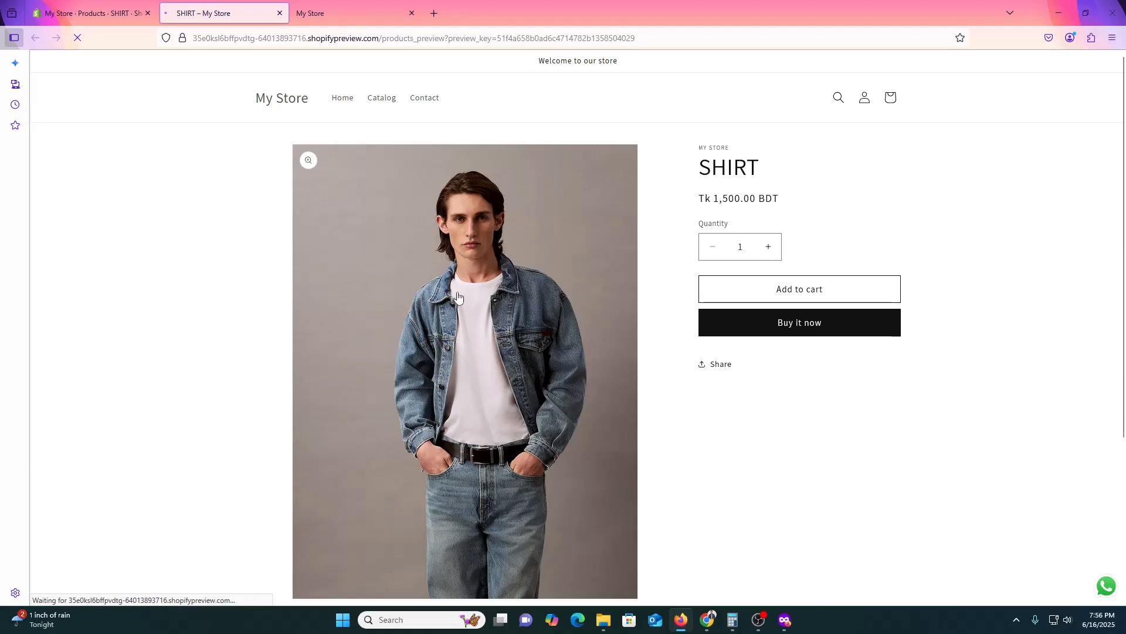
left_click(112, 7)
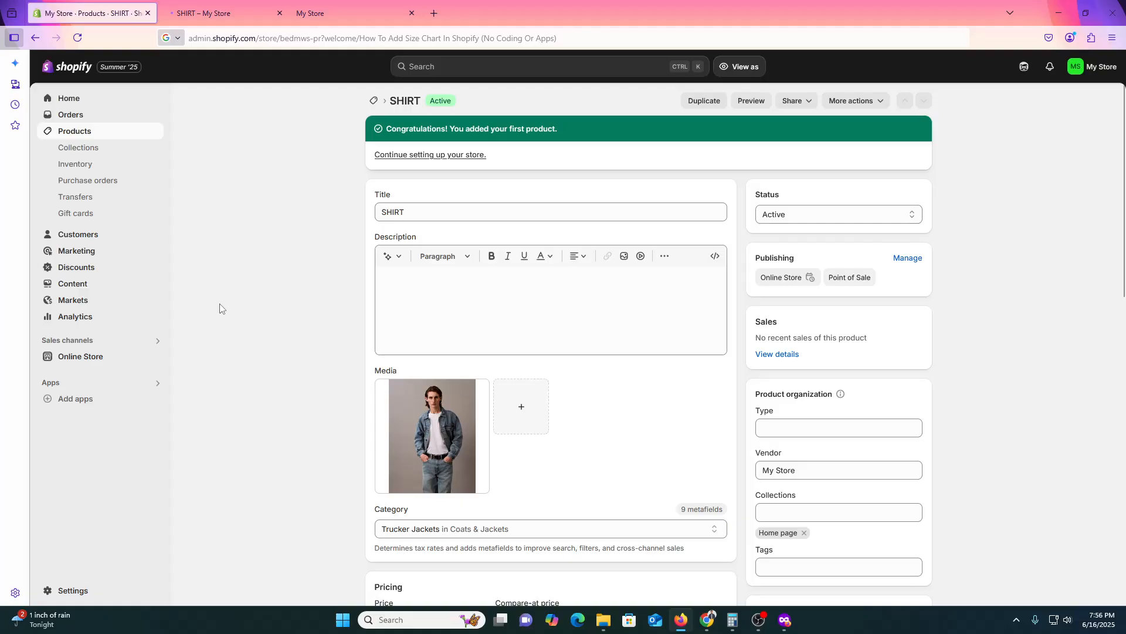
Add a new online store page and title it MEN SIZE"S
left_click(86, 359)
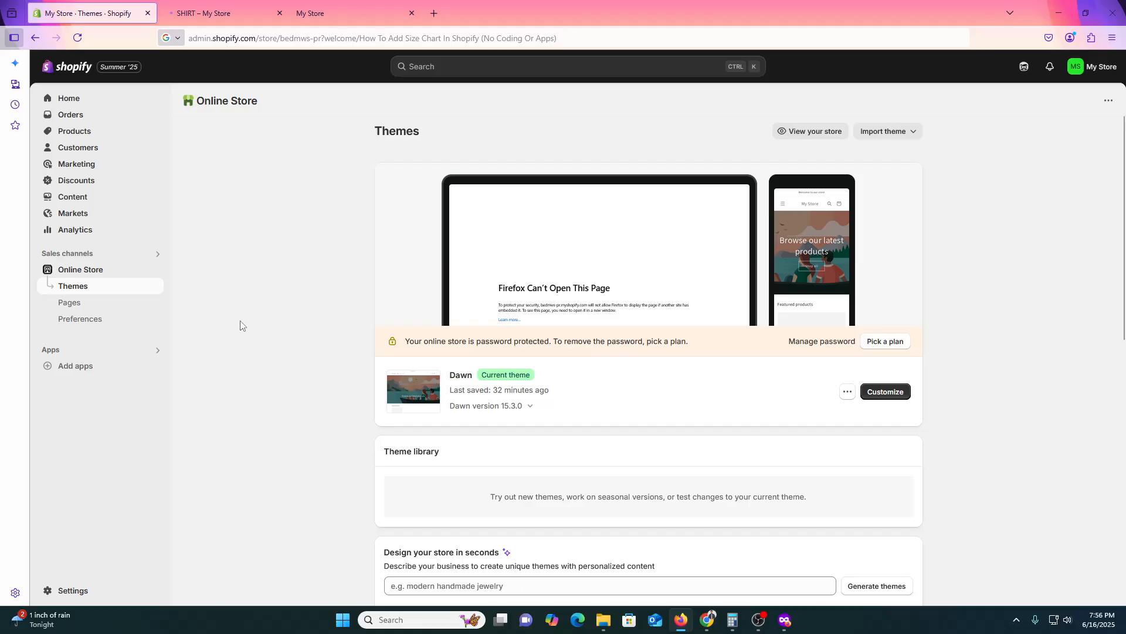
left_click(88, 303)
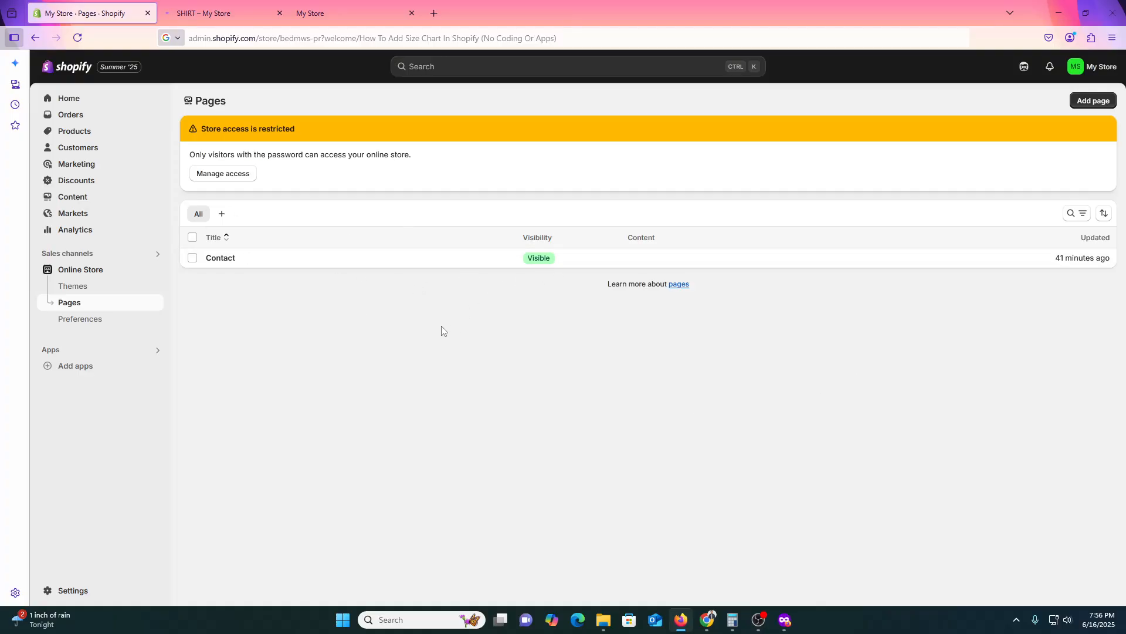
left_click(1094, 101)
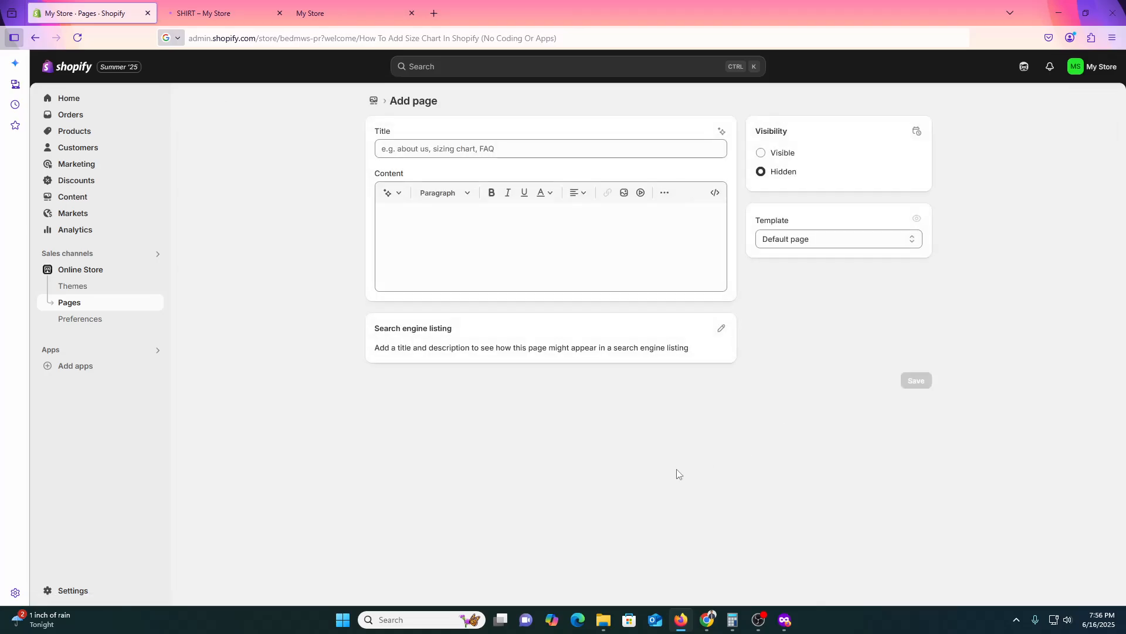
left_click(445, 153)
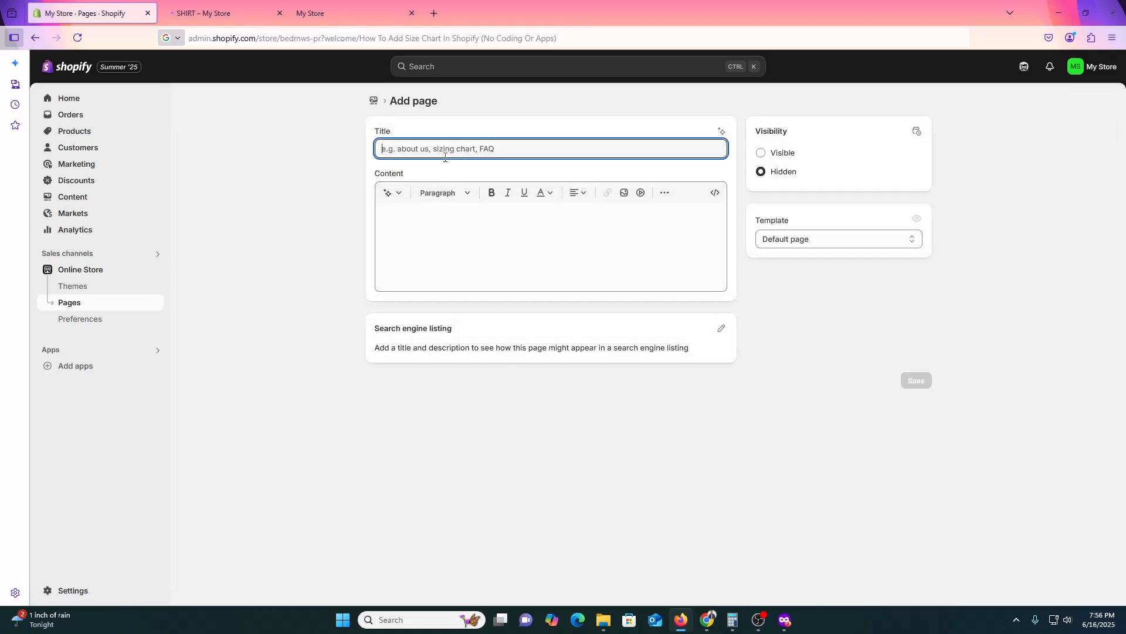
type("MEN ")
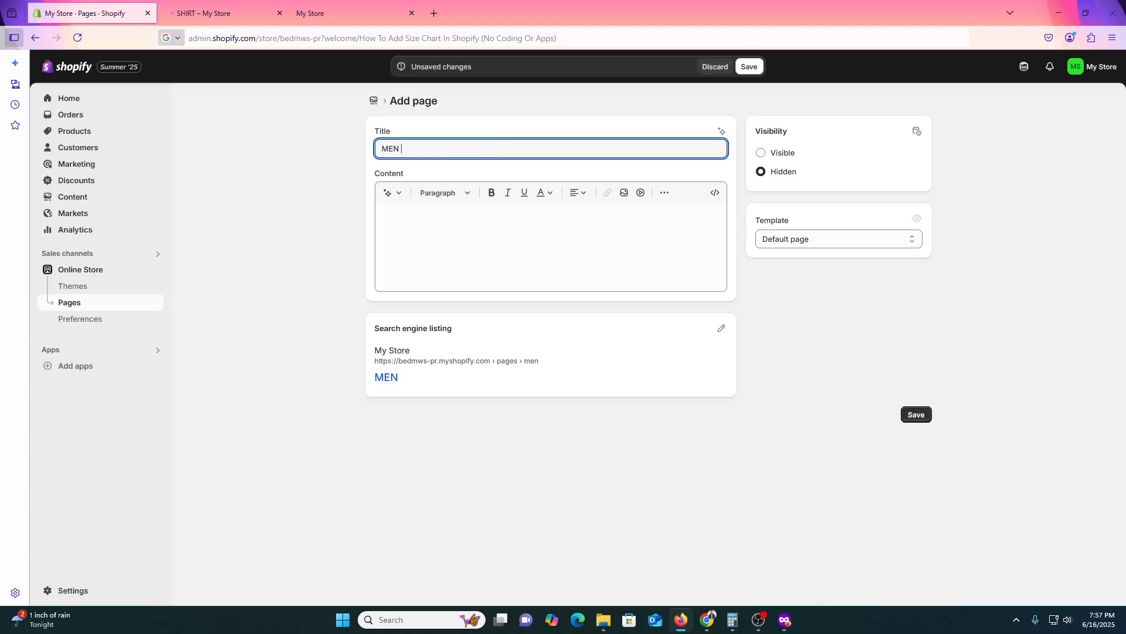
type("SIZE\"S")
Insert a table in the page content and enter SIZES in its first cell
left_click(449, 223)
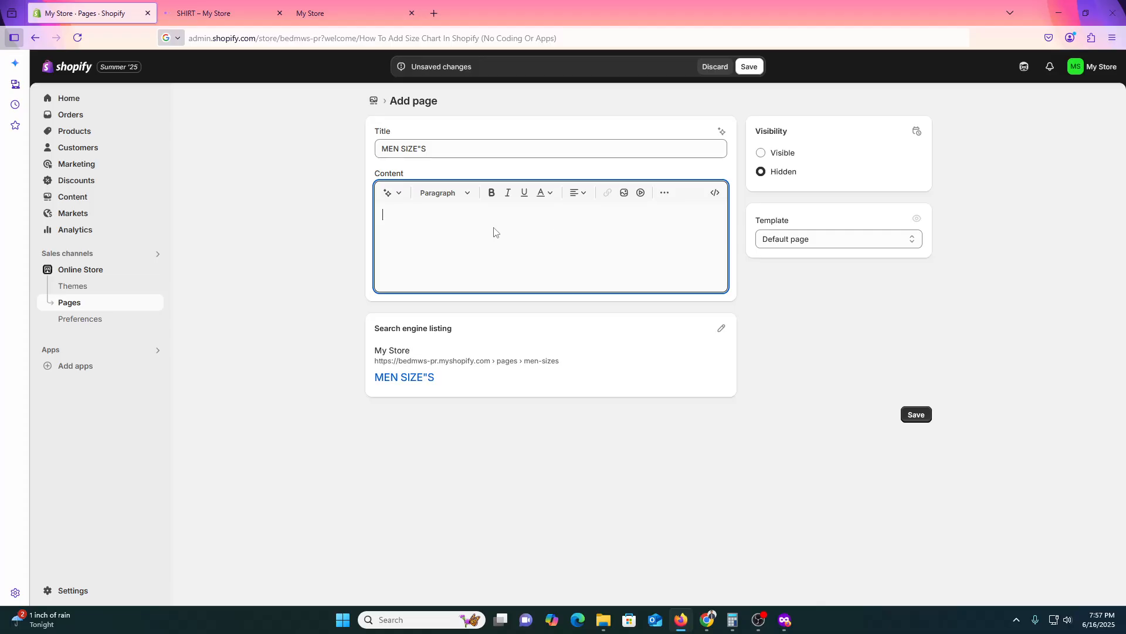
left_click(663, 198)
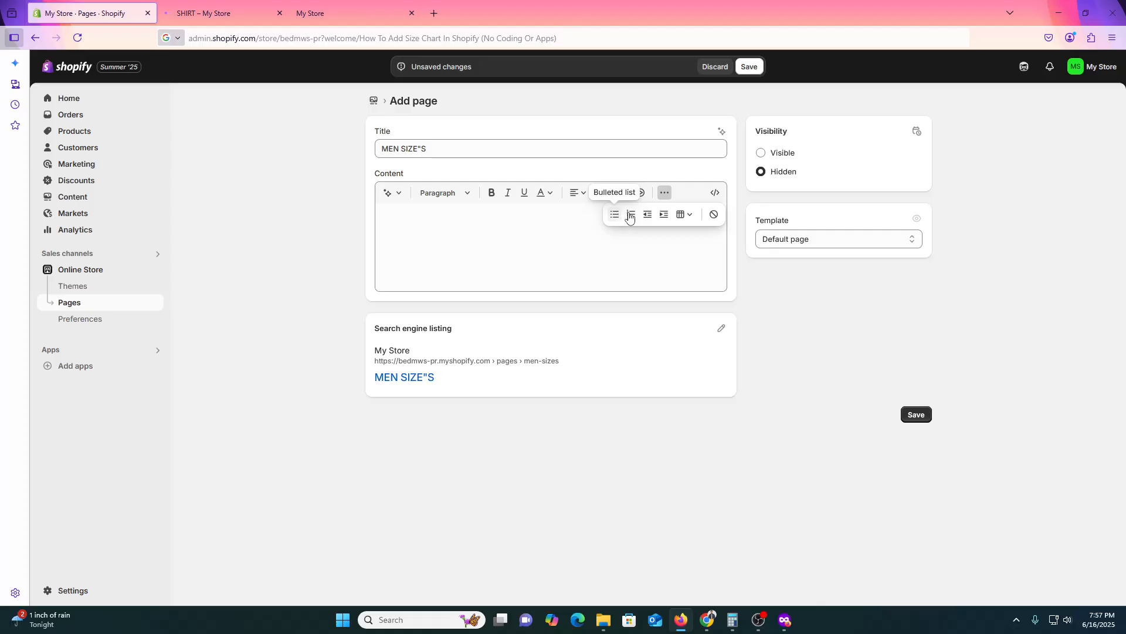
left_click(684, 219)
left_click(687, 242)
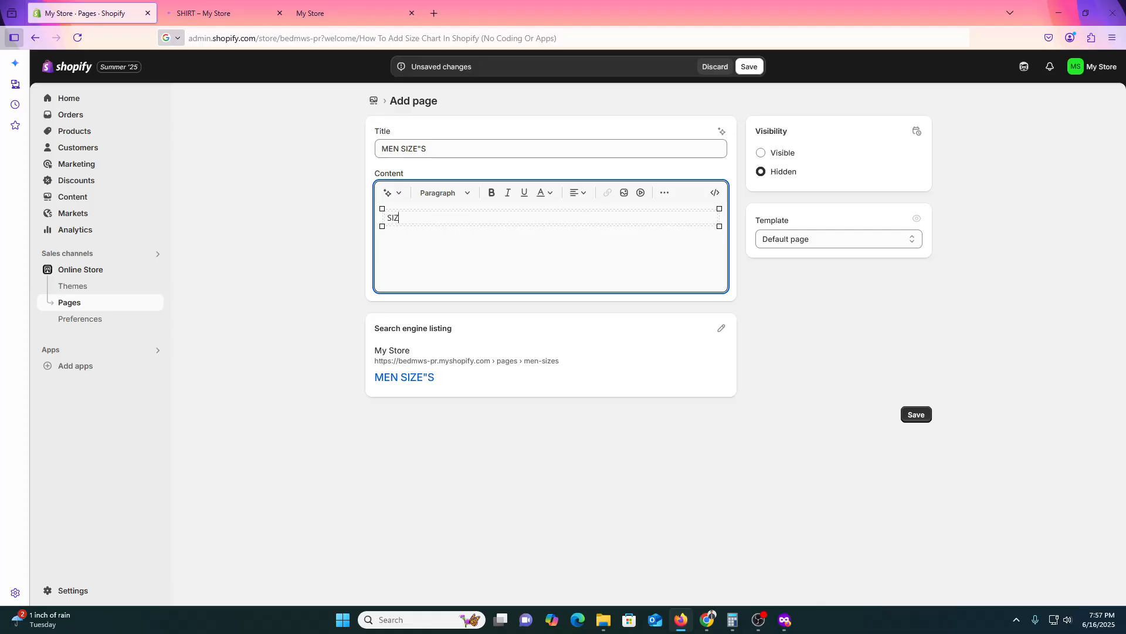
Insert two rows below the SIZES row and fill them with Small and Medium
right_click(642, 219)
left_click(662, 195)
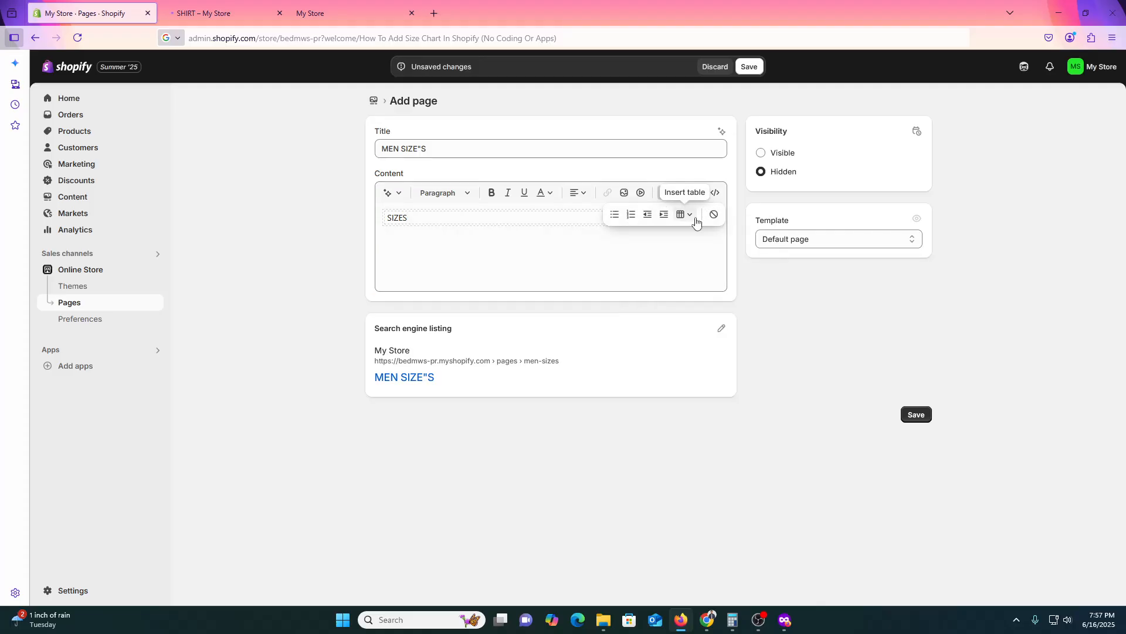
left_click(683, 214)
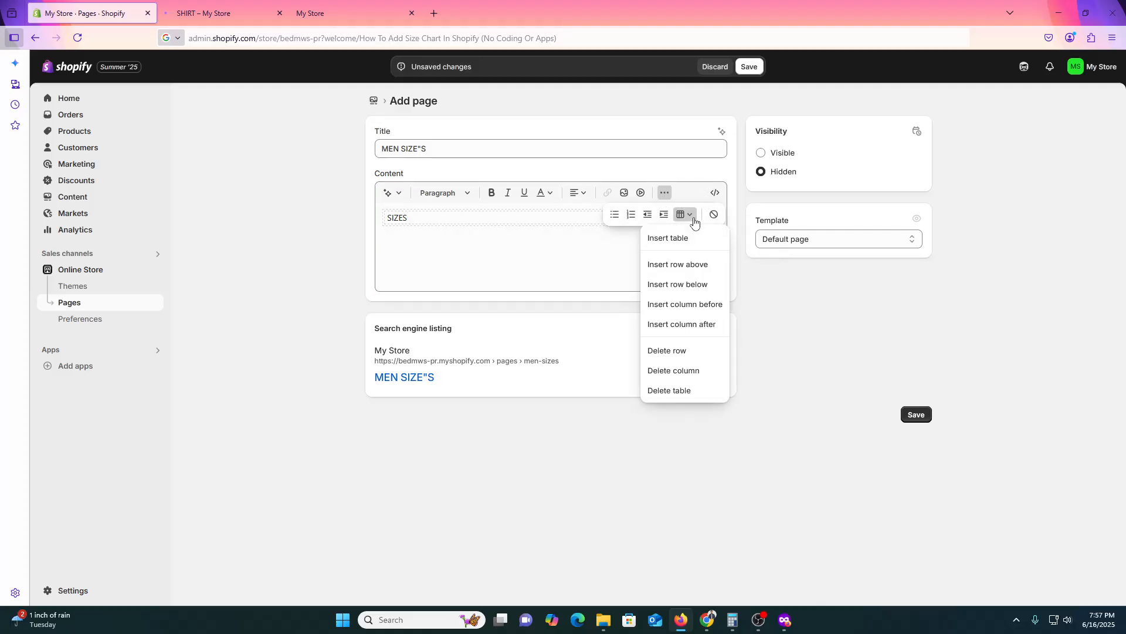
left_click(687, 286)
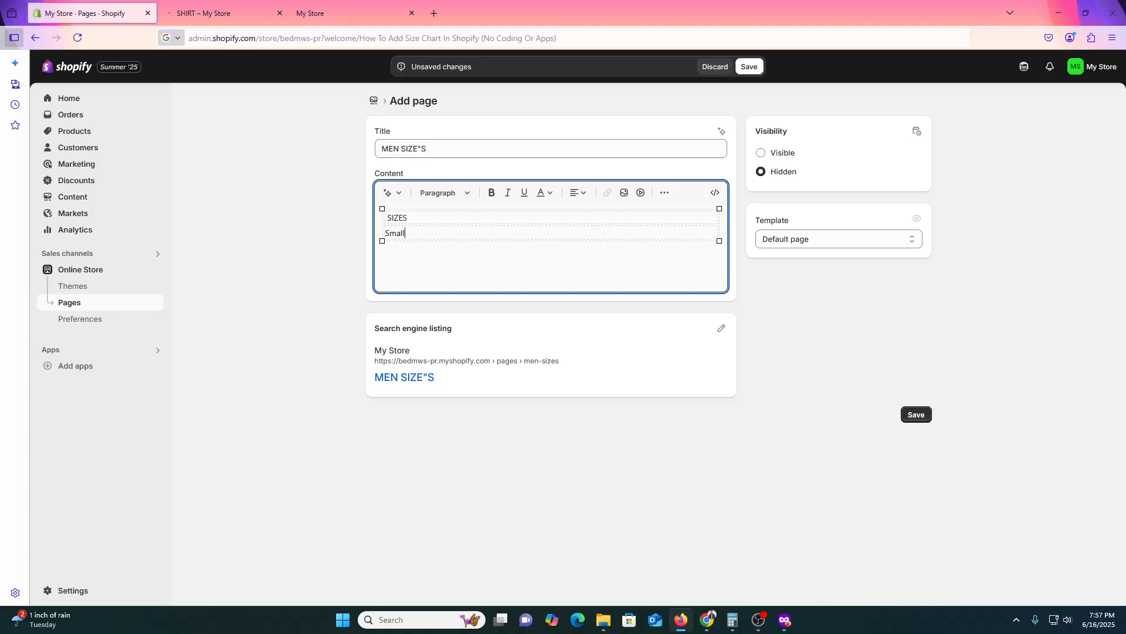
left_click(665, 192)
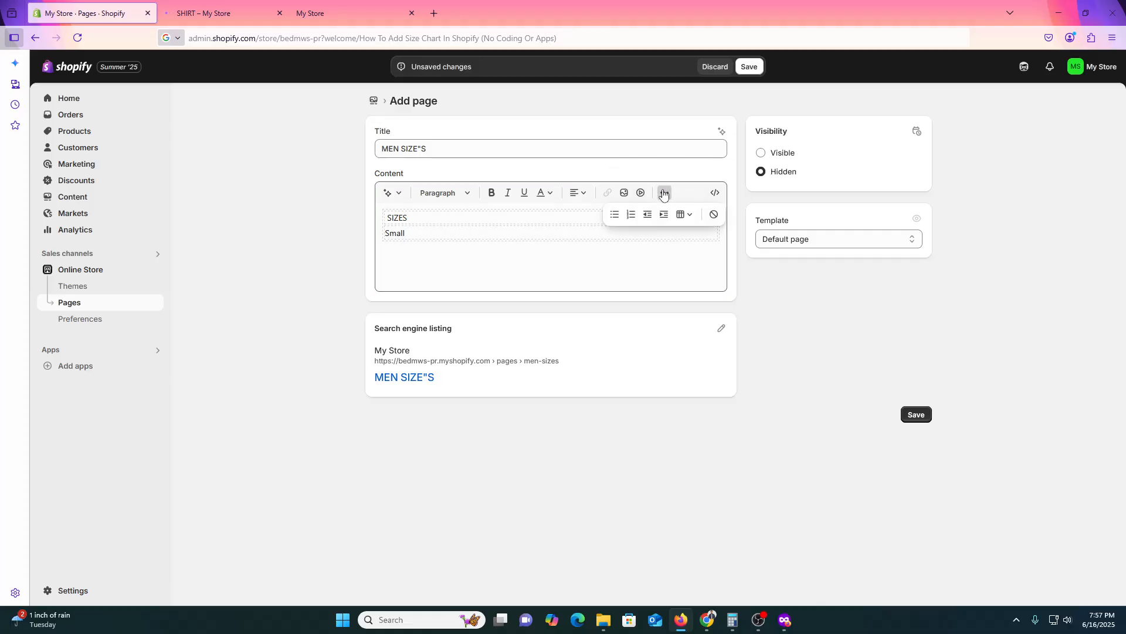
left_click(697, 221)
left_click(687, 285)
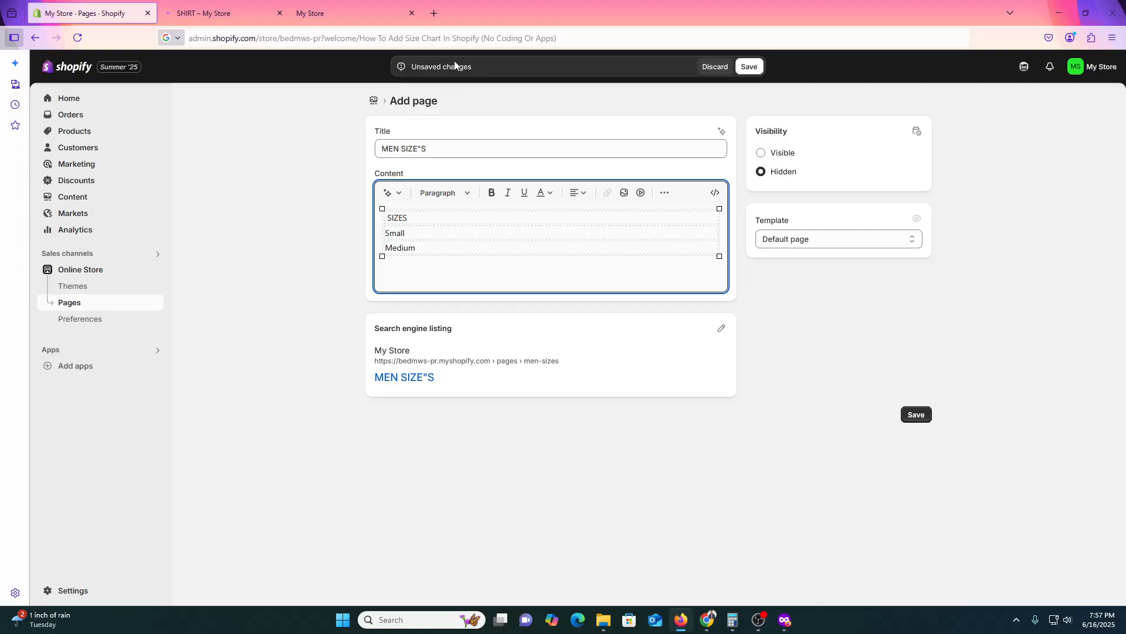
Insert two more rows below Medium and fill them with Large and Extra large
left_click(664, 192)
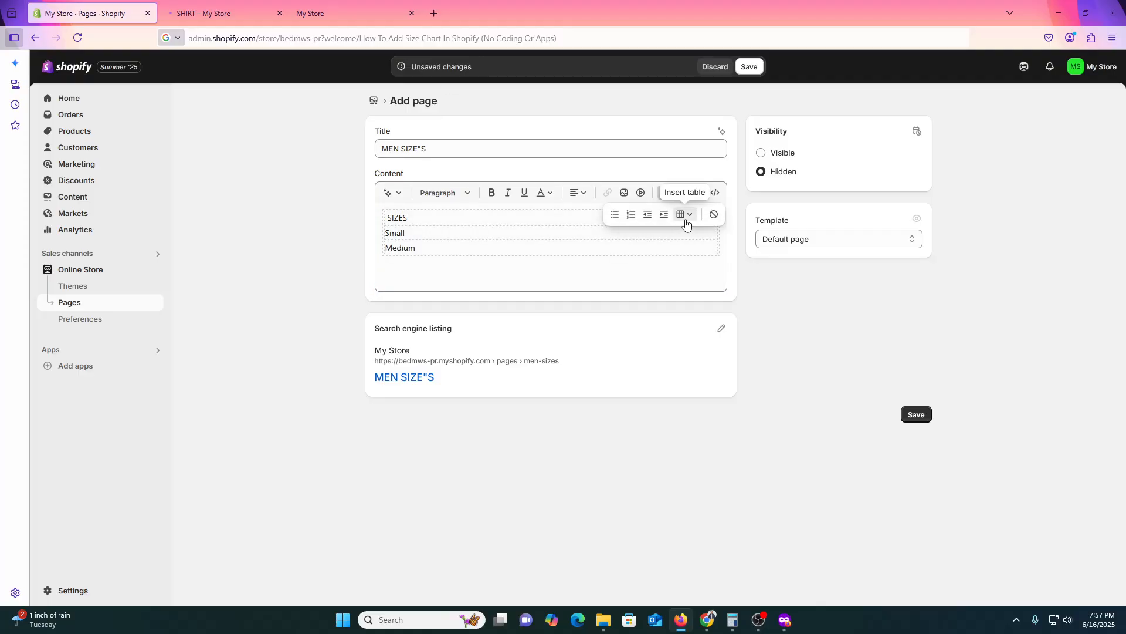
left_click(686, 218)
left_click(684, 291)
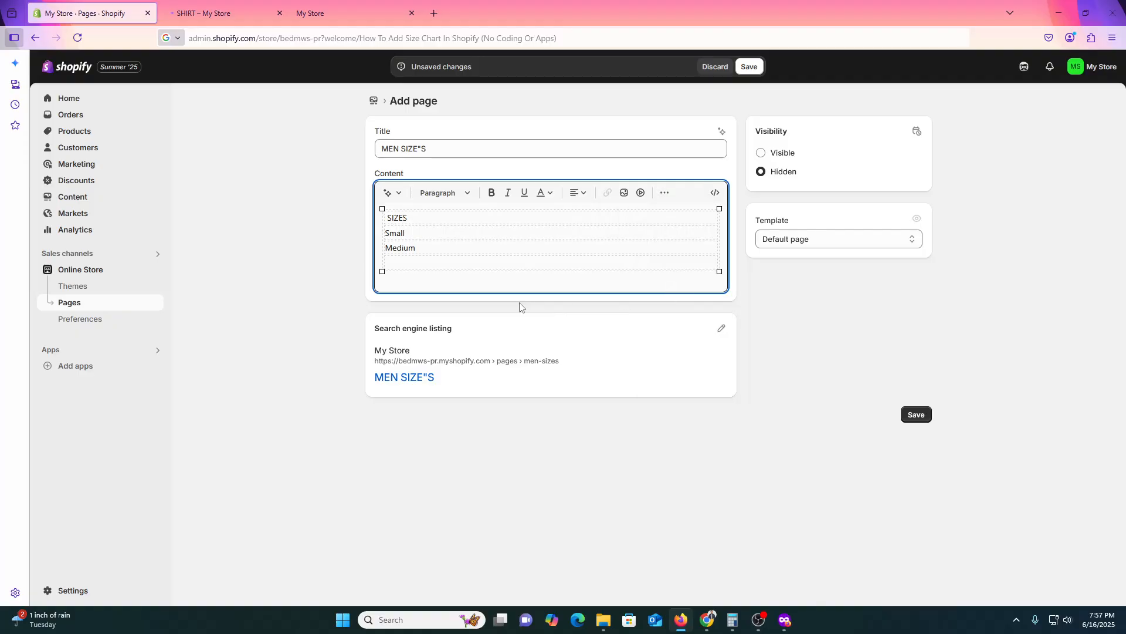
type("Large")
left_click(664, 192)
left_click(690, 220)
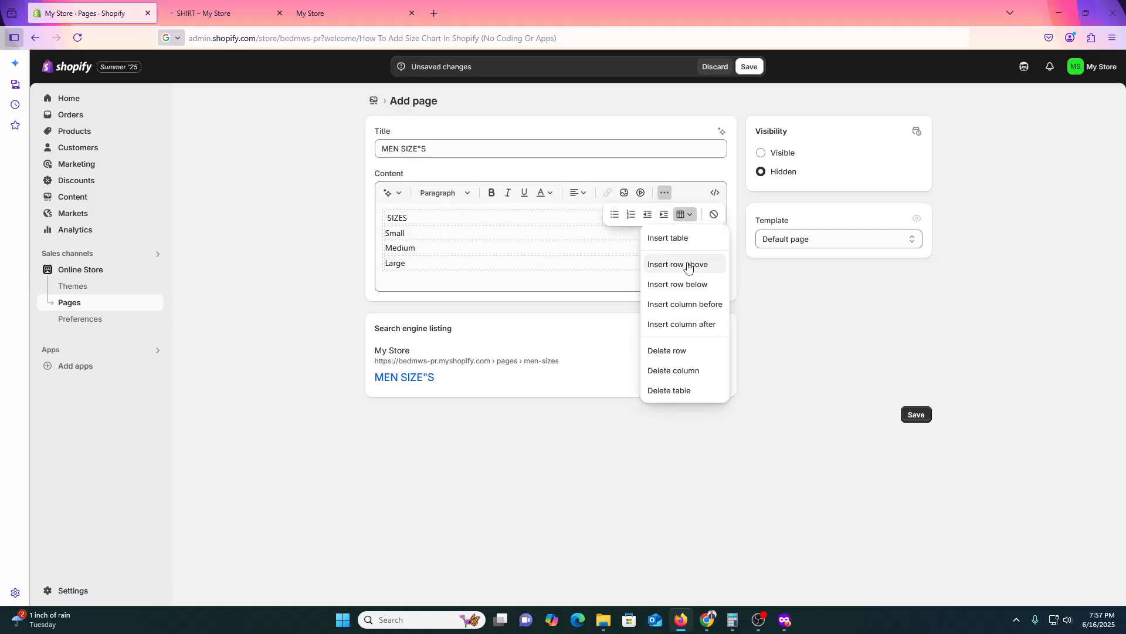
left_click(685, 292)
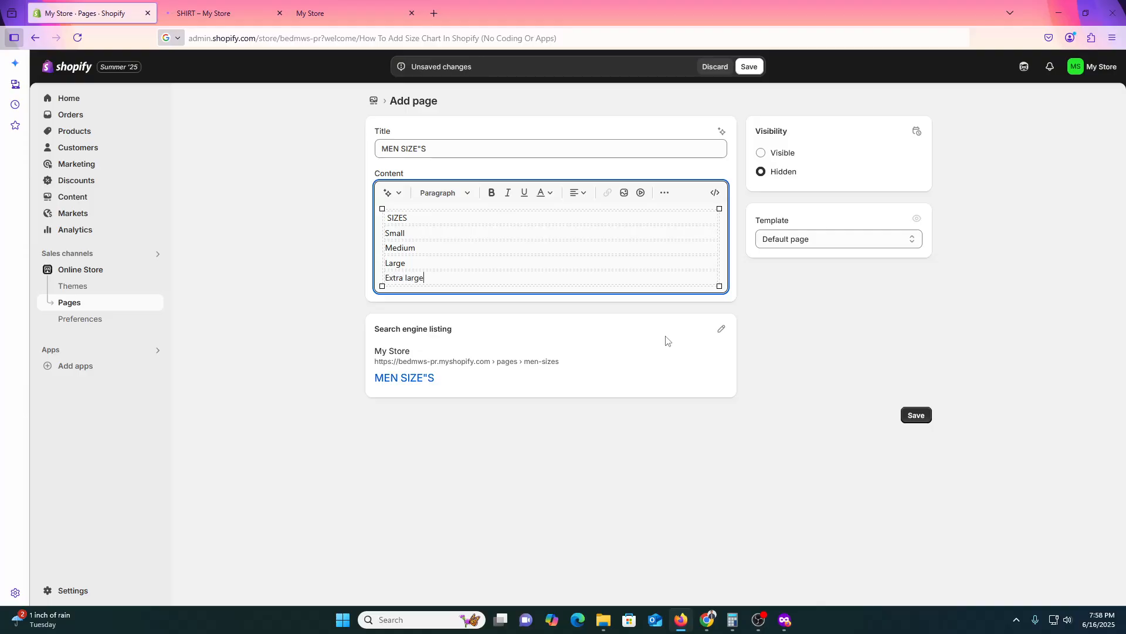
left_click(665, 192)
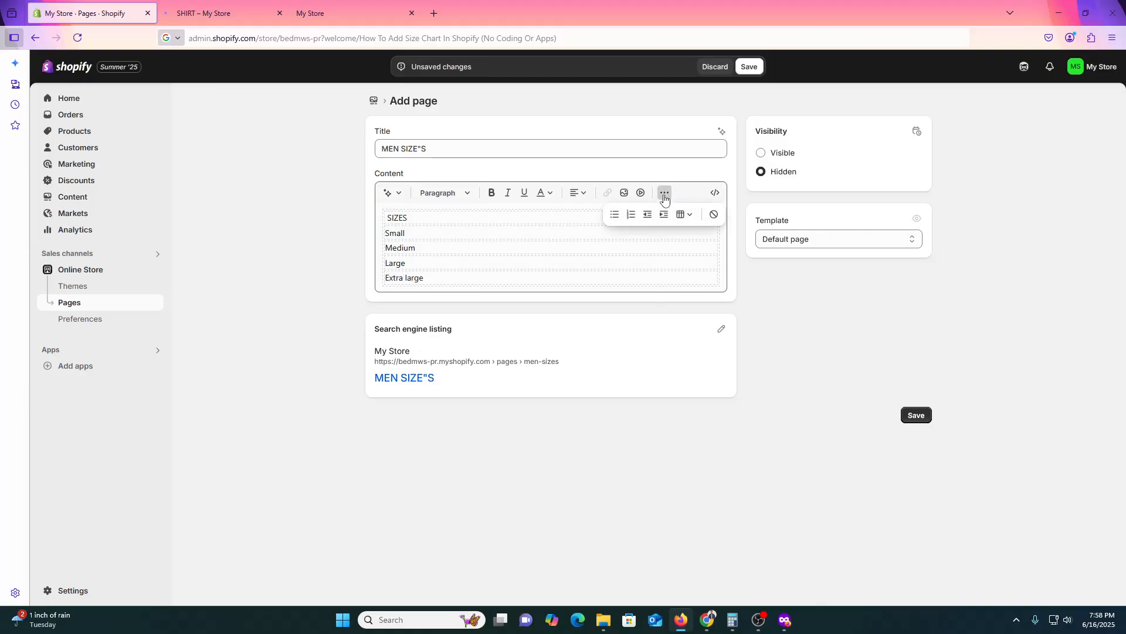
left_click(692, 216)
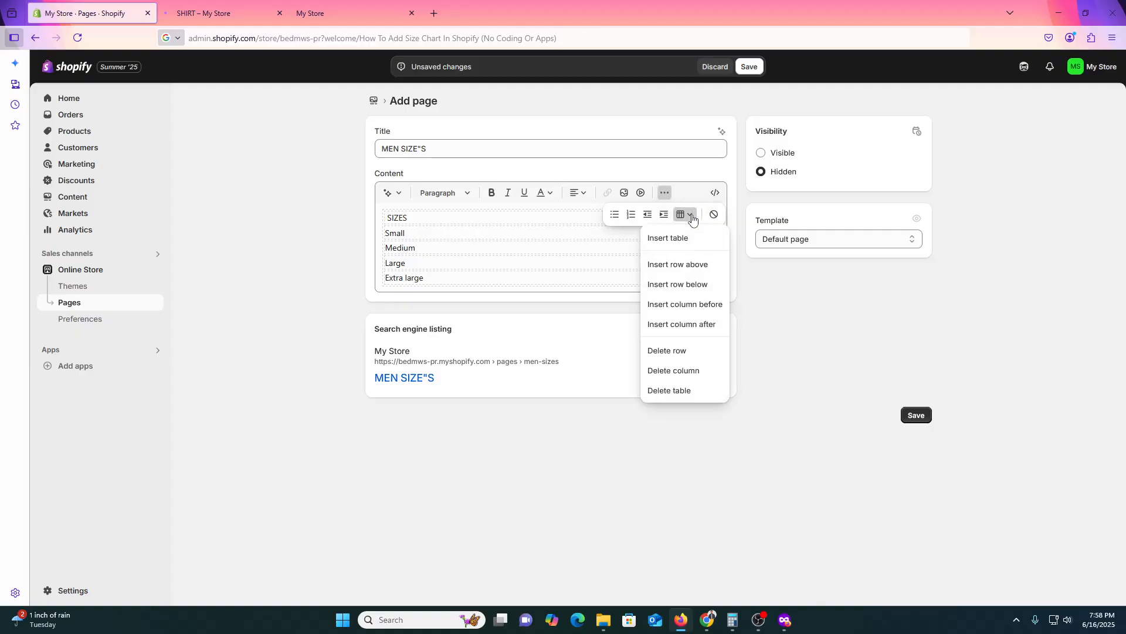
left_click(698, 310)
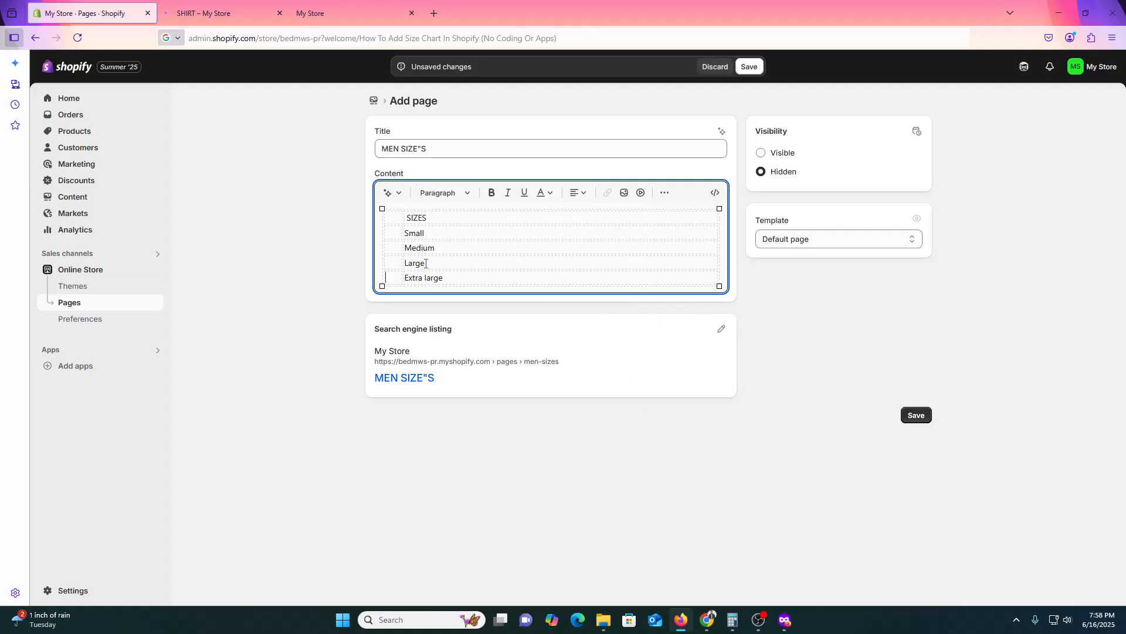
key("ctrl+z")
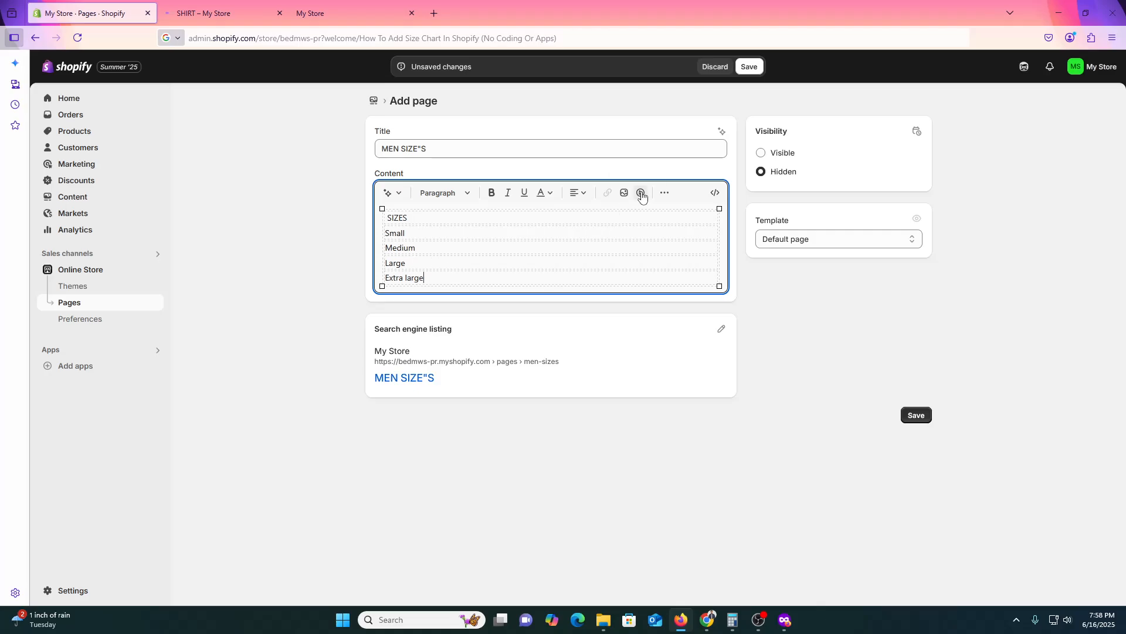
Insert a United States column after the sizes, enter 34-36, 38-40, 42 and 48 down it, and narrow the table
left_click(665, 192)
left_click(685, 214)
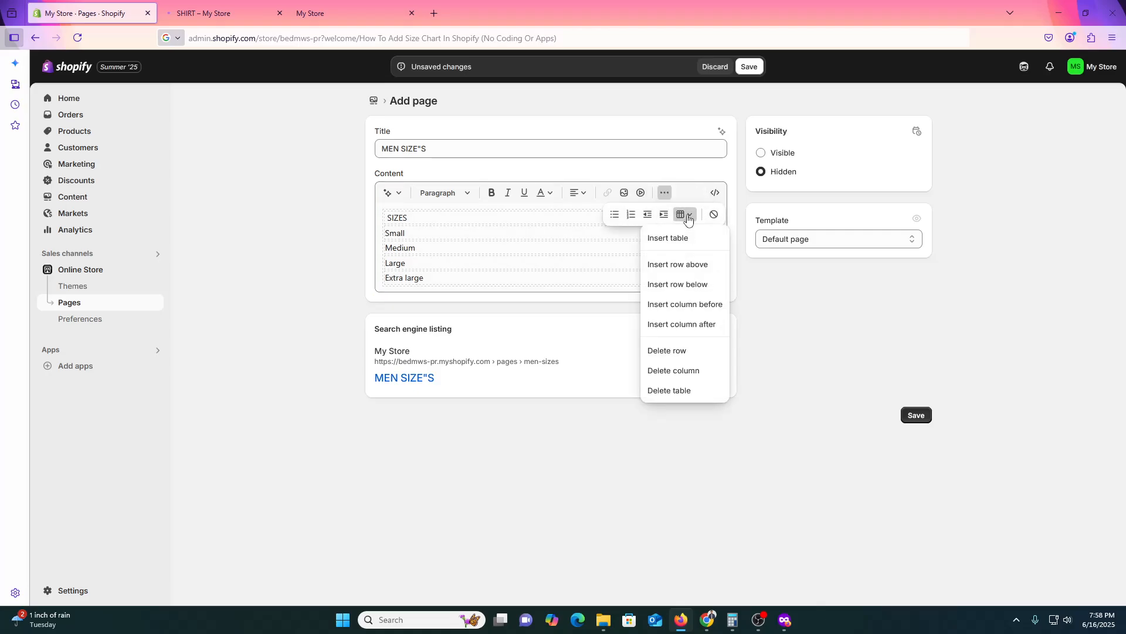
left_click(676, 325)
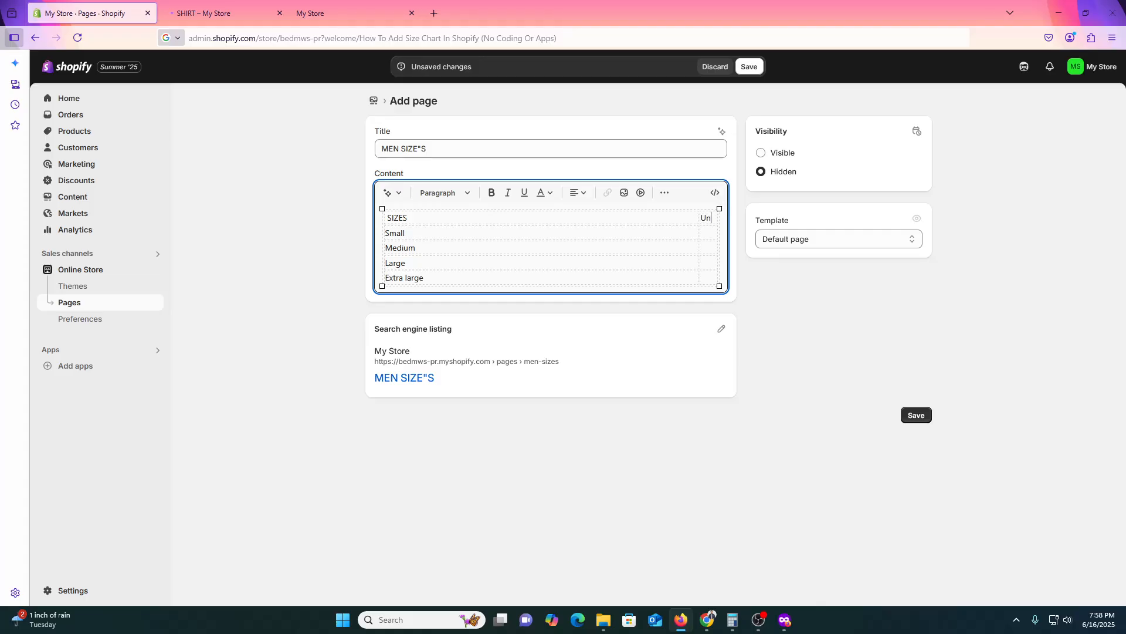
type("ited STAEts")
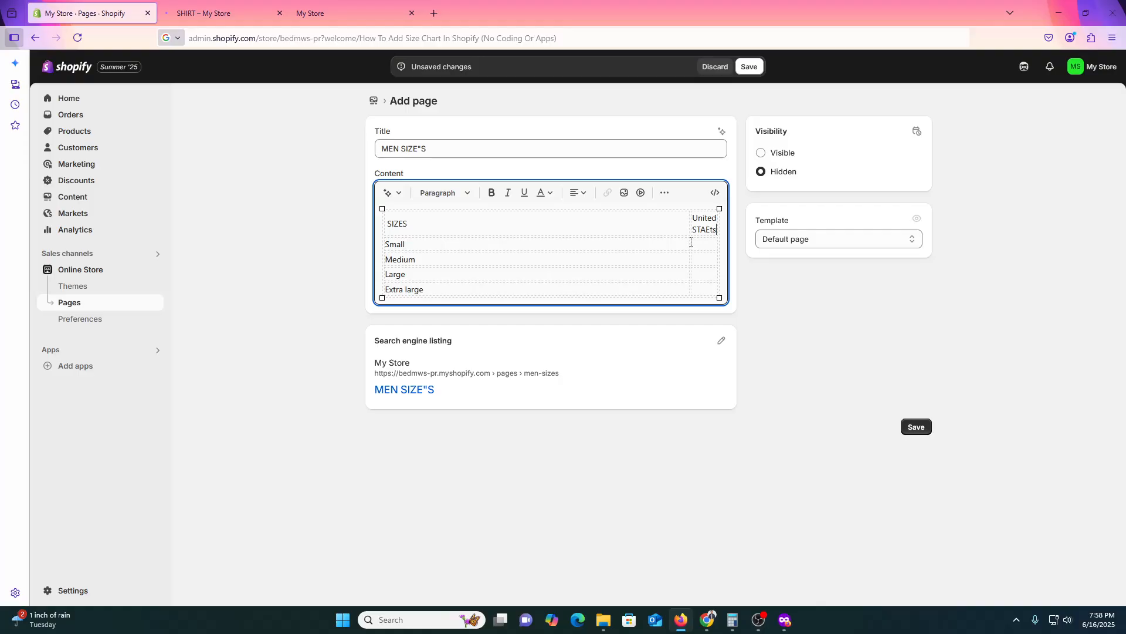
left_click_drag(719, 209, 608, 245)
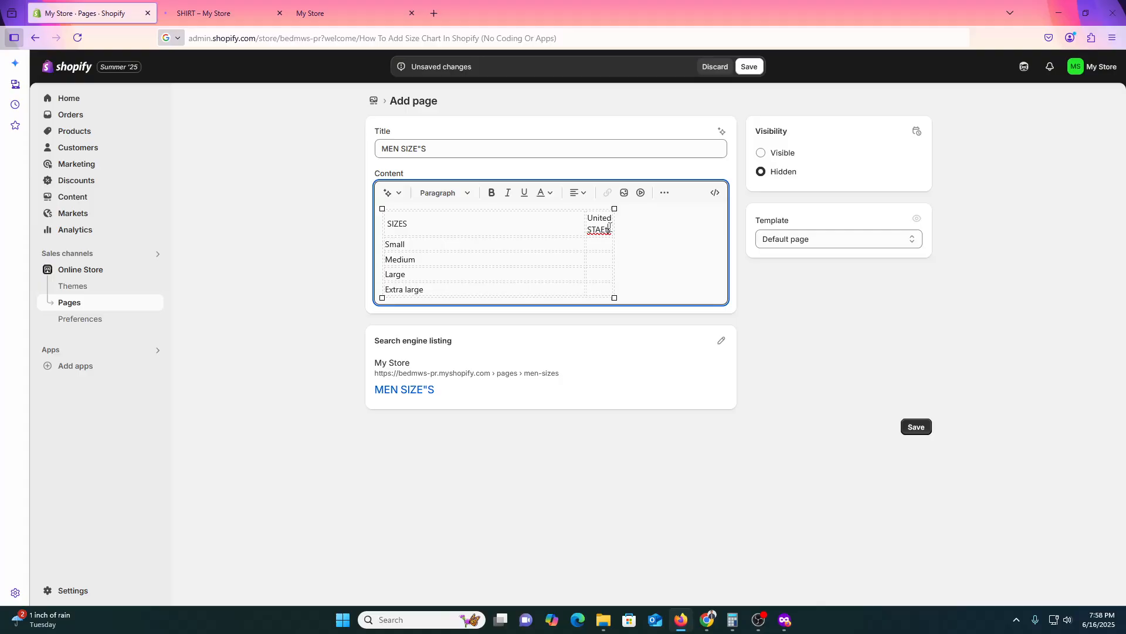
double_click(604, 229)
type("States")
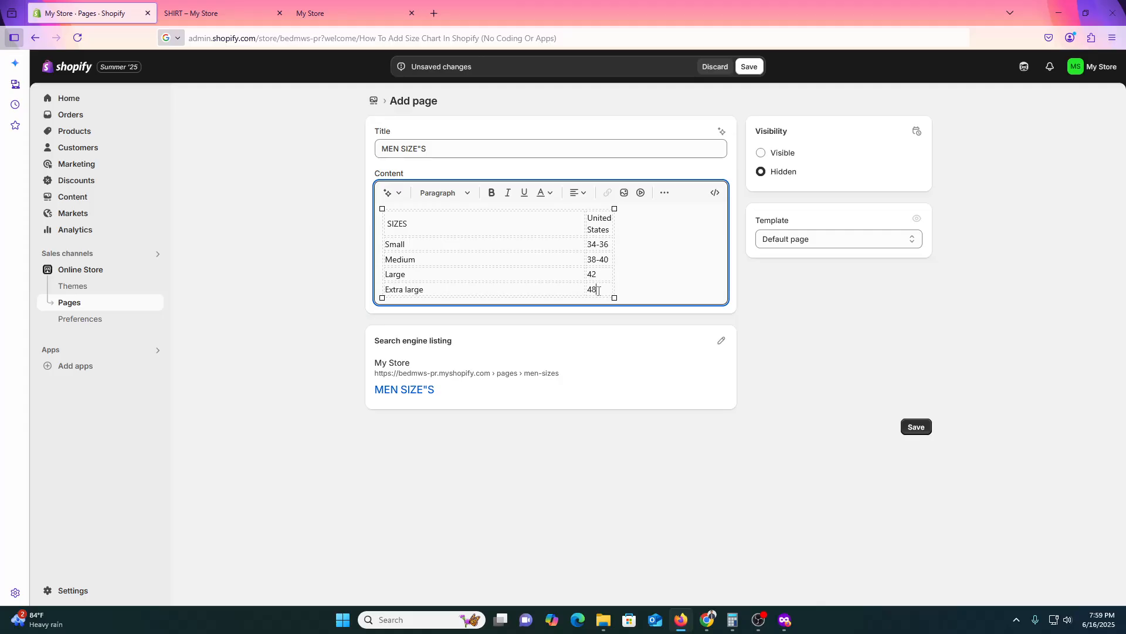
Reduce the size table's width further so the two columns sit closer together
key("Down")
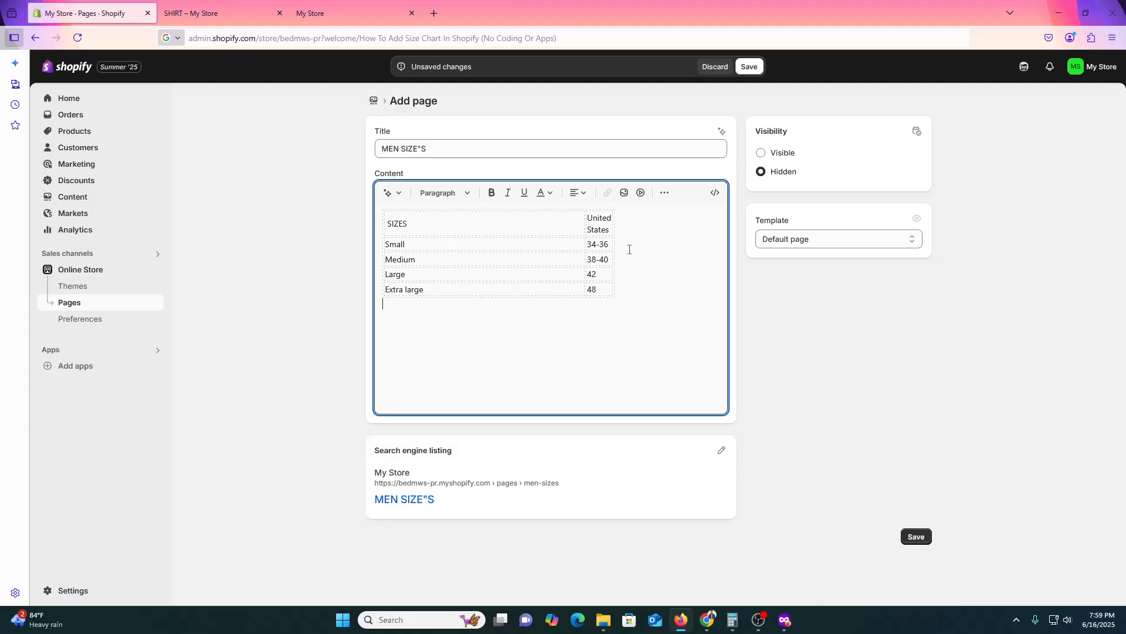
left_click(600, 215)
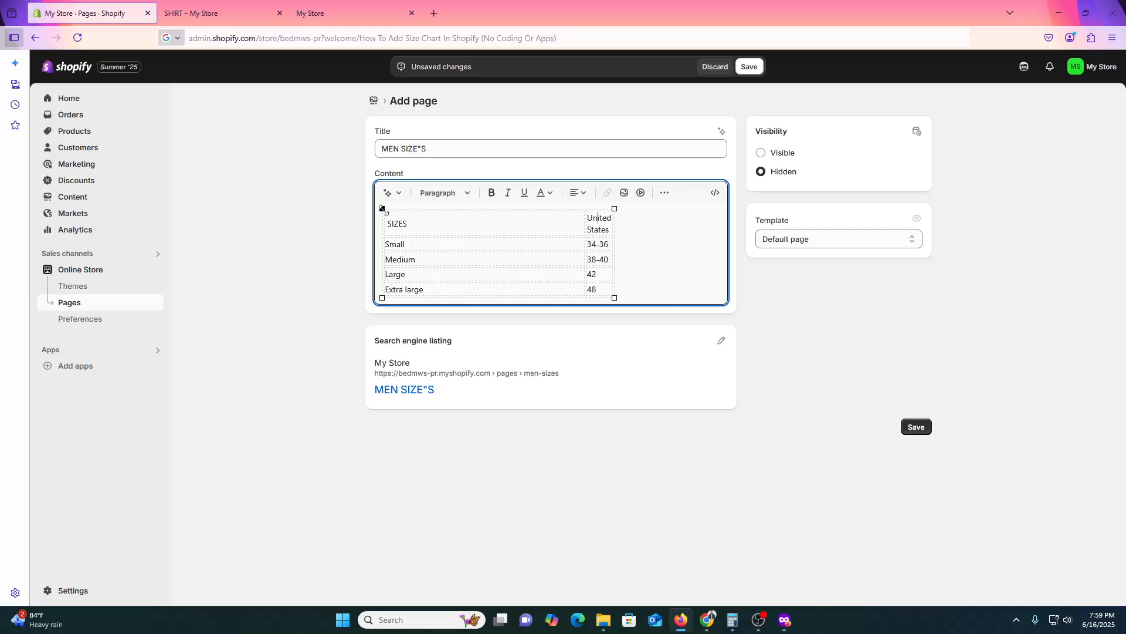
left_click_drag(382, 209, 465, 220)
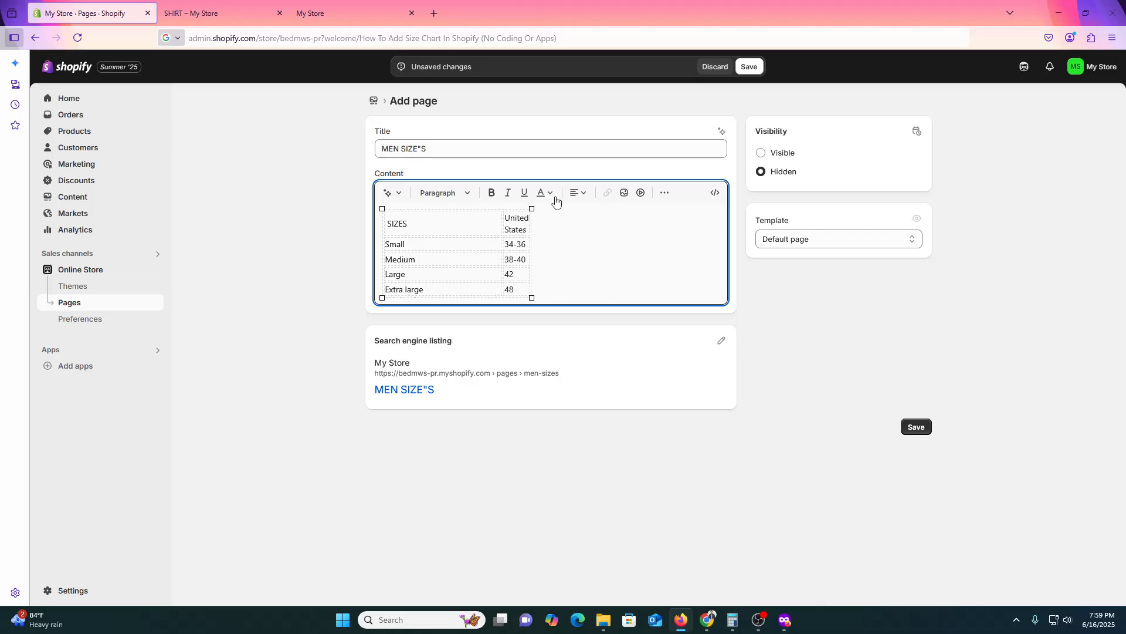
left_click(664, 199)
left_click(664, 200)
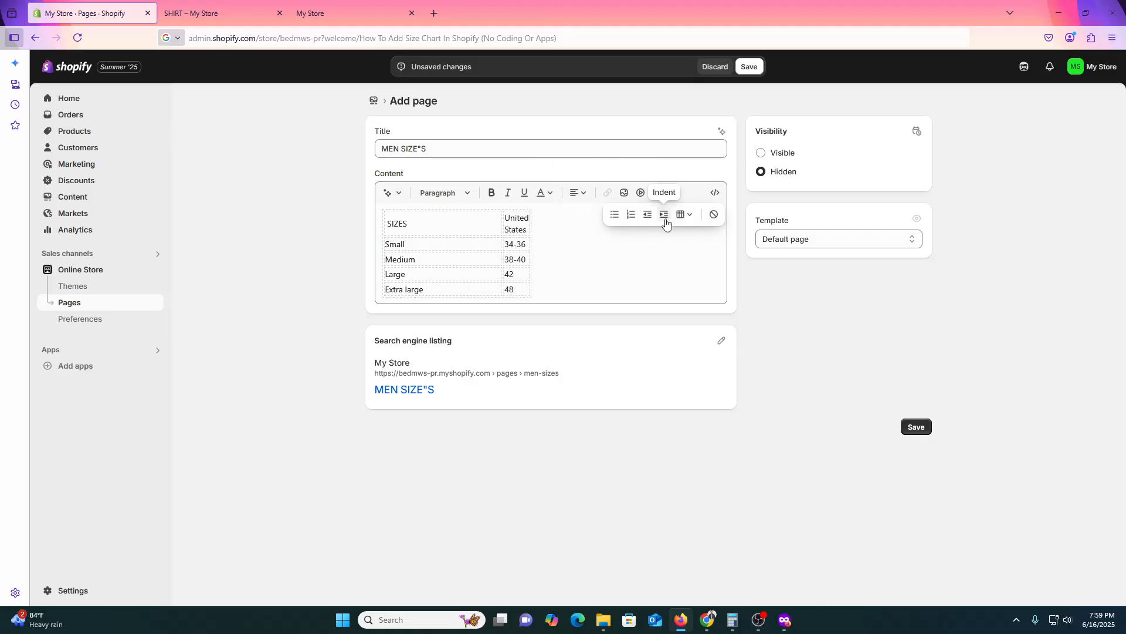
left_click(684, 215)
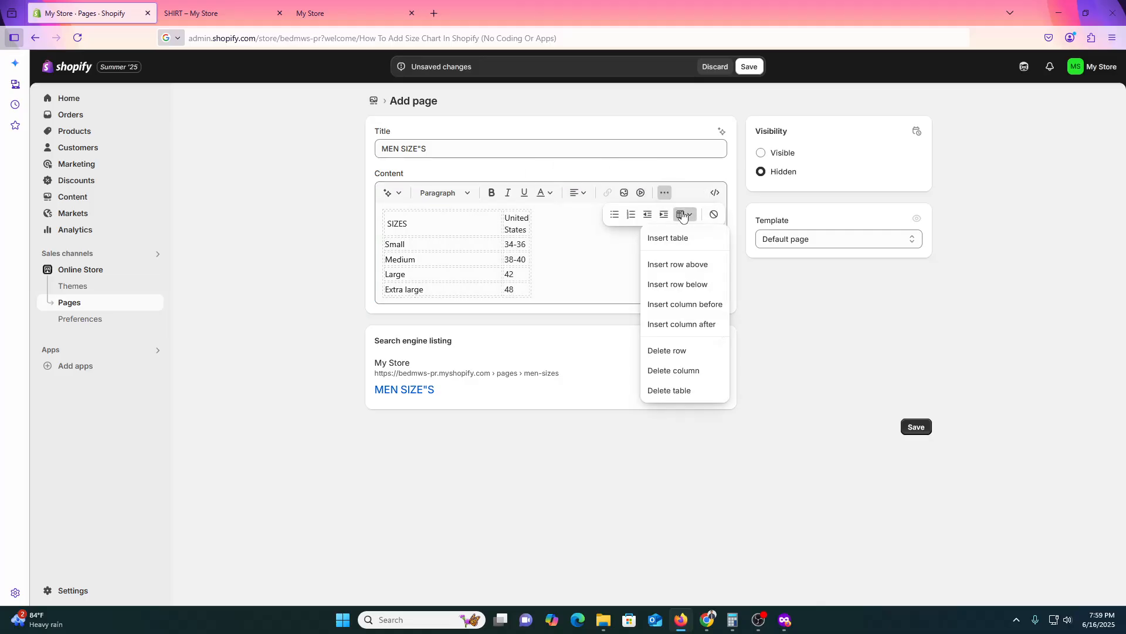
left_click(694, 321)
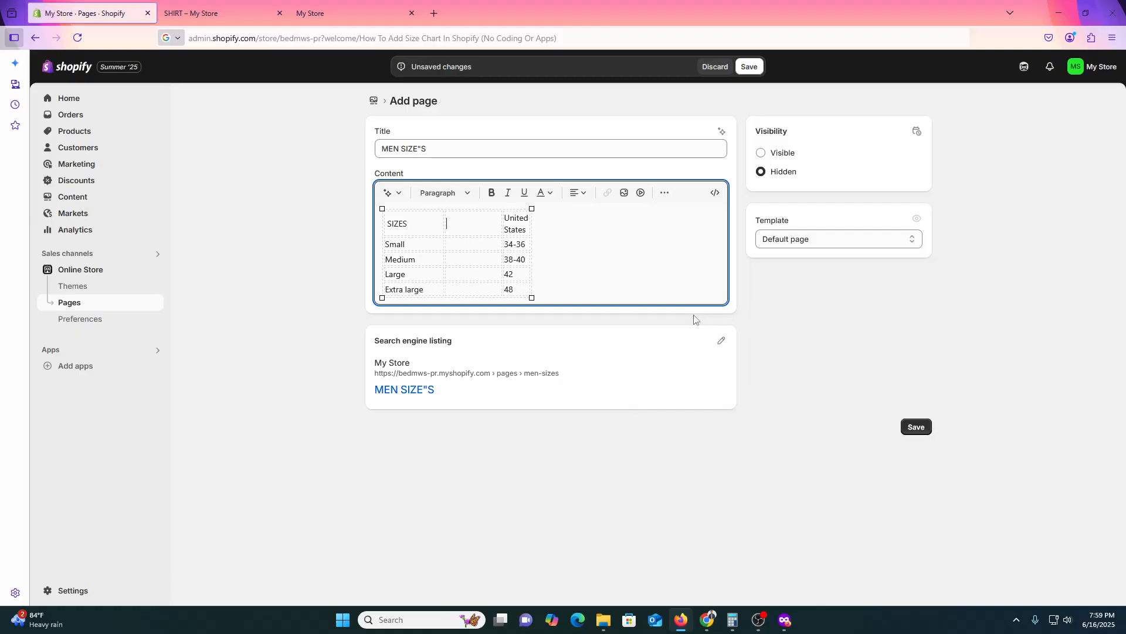
key("ctrl+z")
Insert a United Kingdom column after the SIZES column and enter 34-36, 36-40, 41-44 and 45-48 down it
left_click(665, 193)
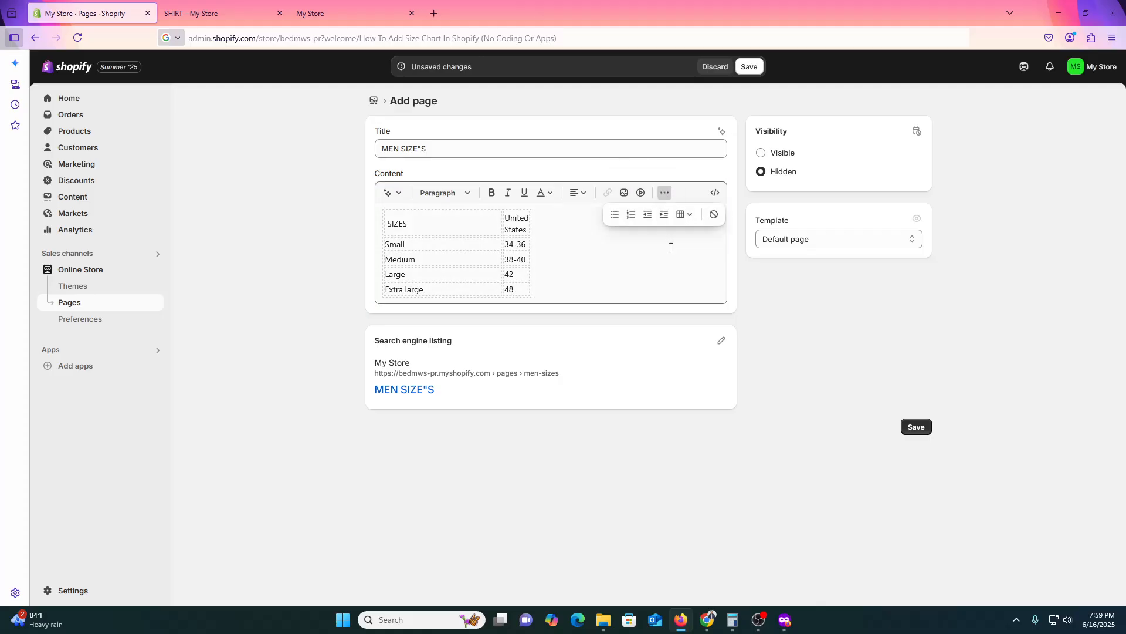
left_click(690, 220)
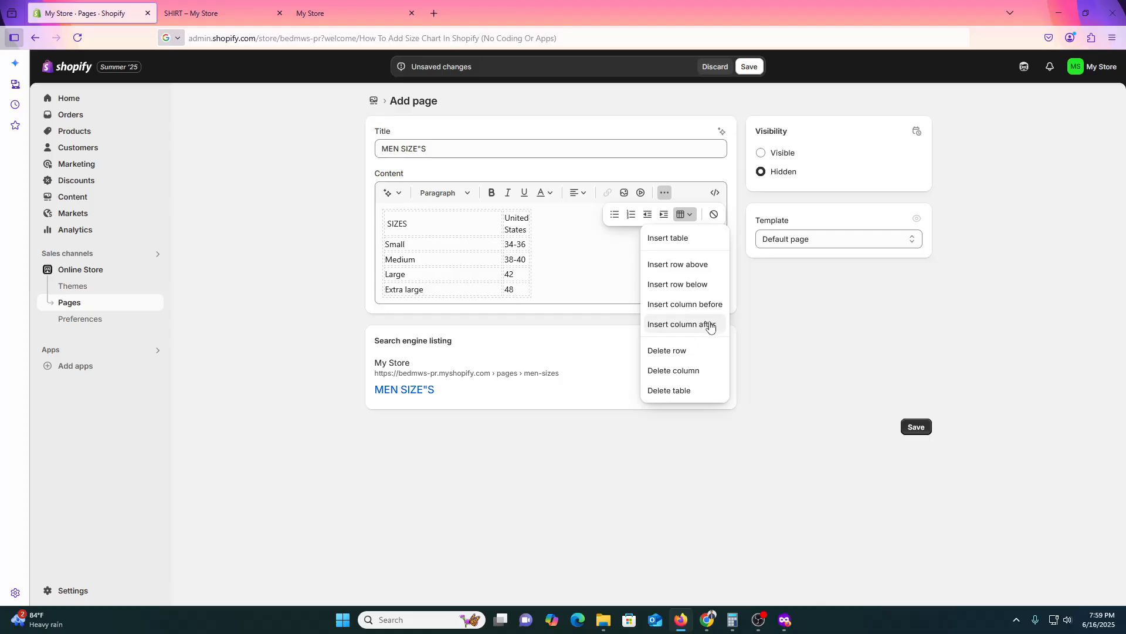
left_click(708, 323)
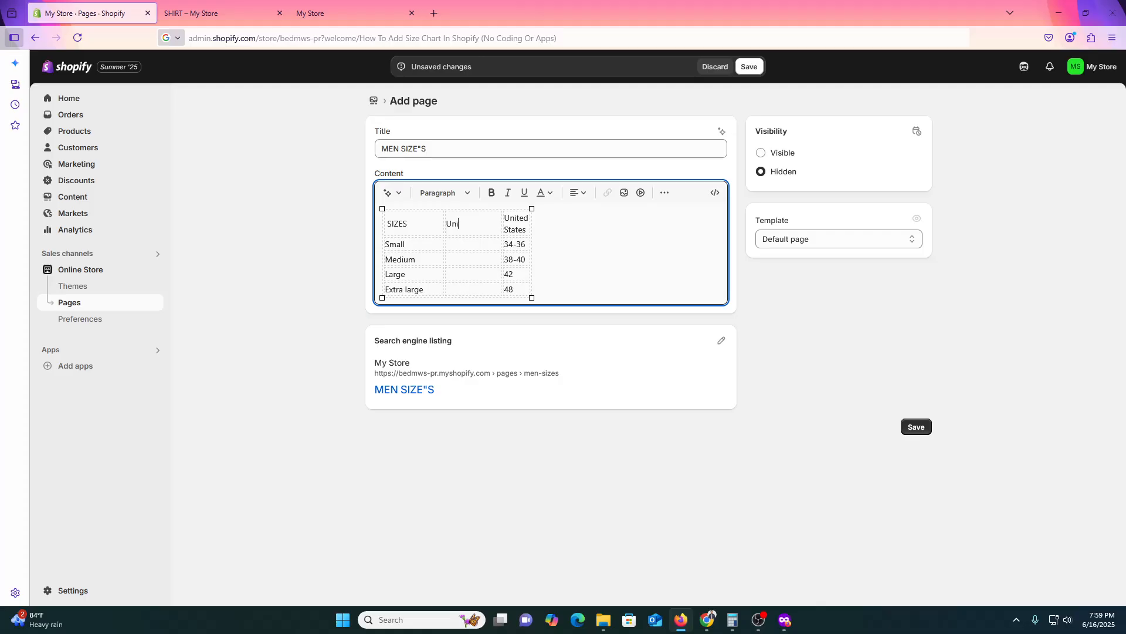
type("gdom")
type("34-36")
type("36-40")
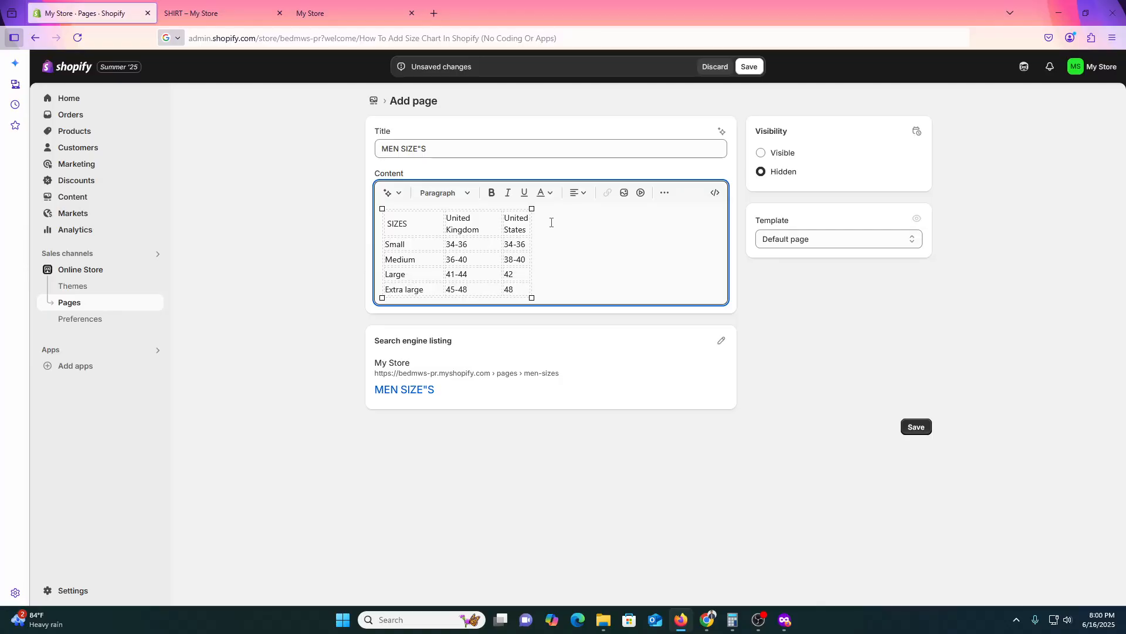
Insert an Italy column after United Kingdom and enter 32-34, 35-40, 41-44 and 45-48 down it
left_click(665, 192)
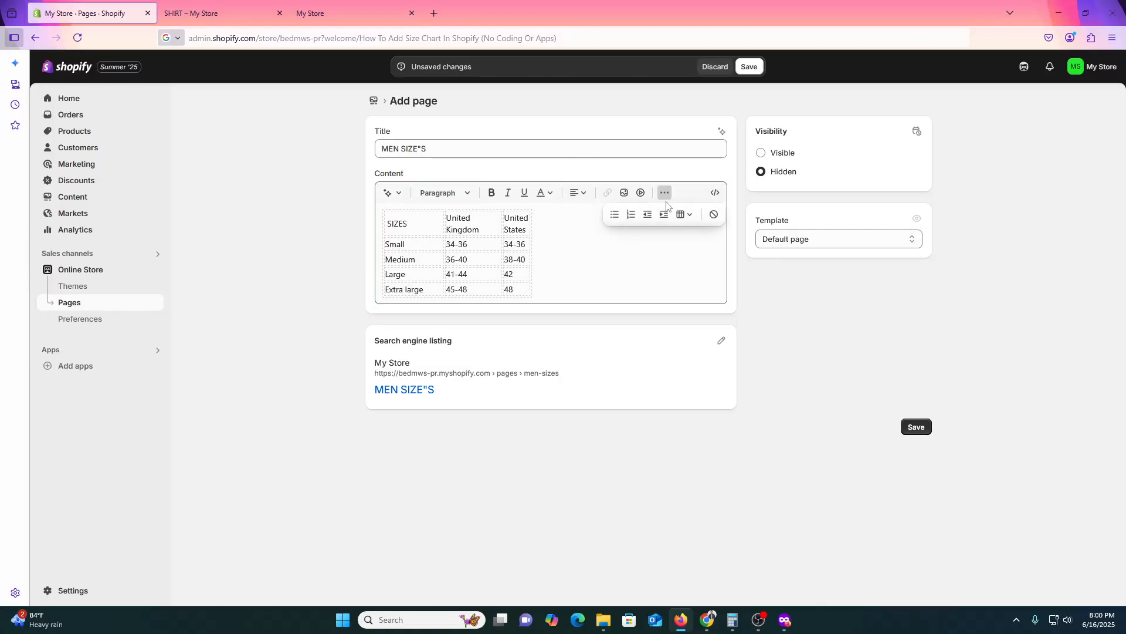
left_click(695, 216)
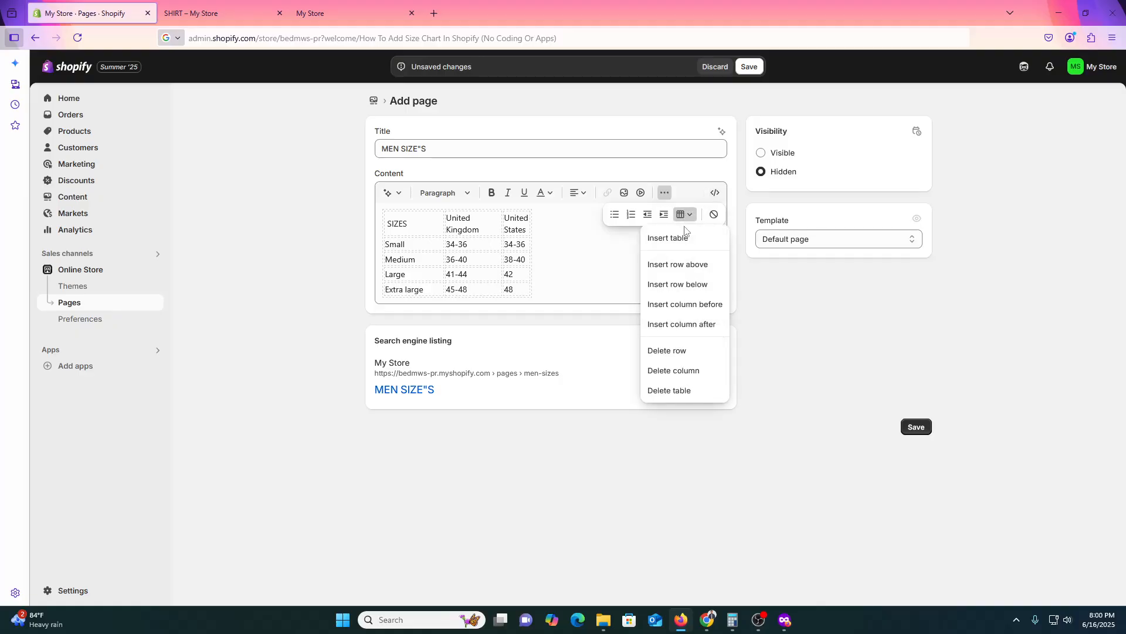
left_click(693, 325)
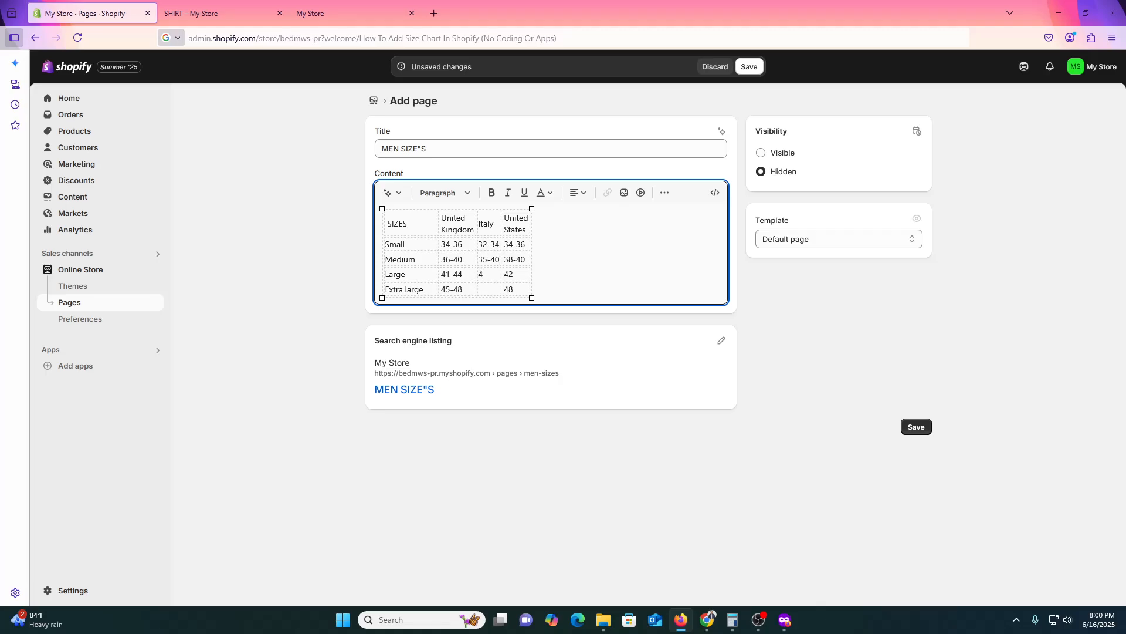
key("Return")
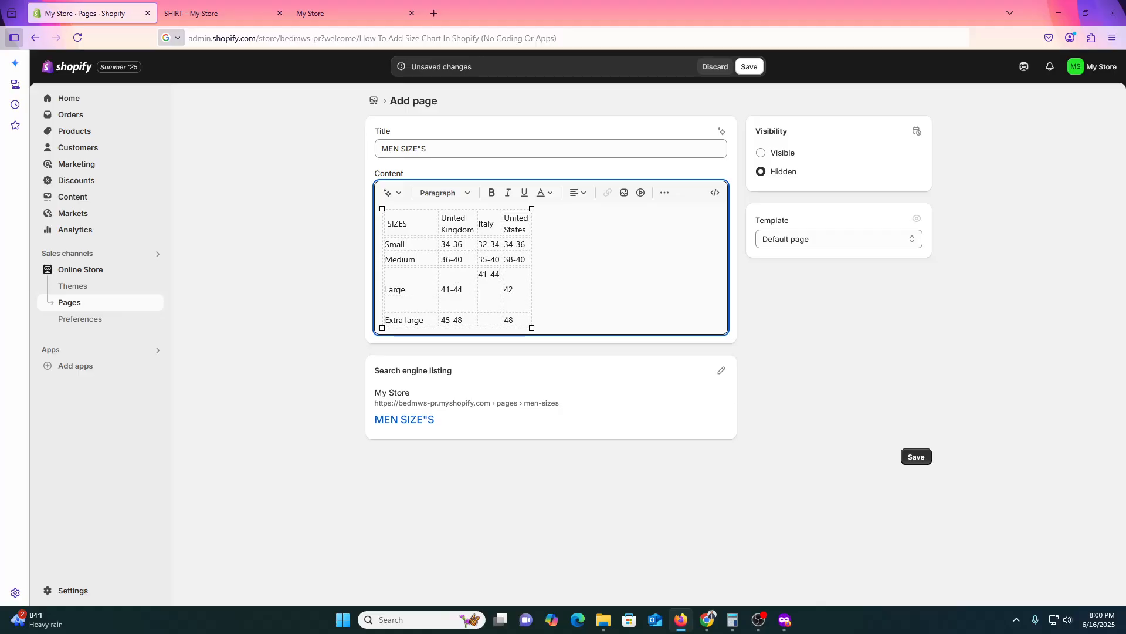
key("BackSpace")
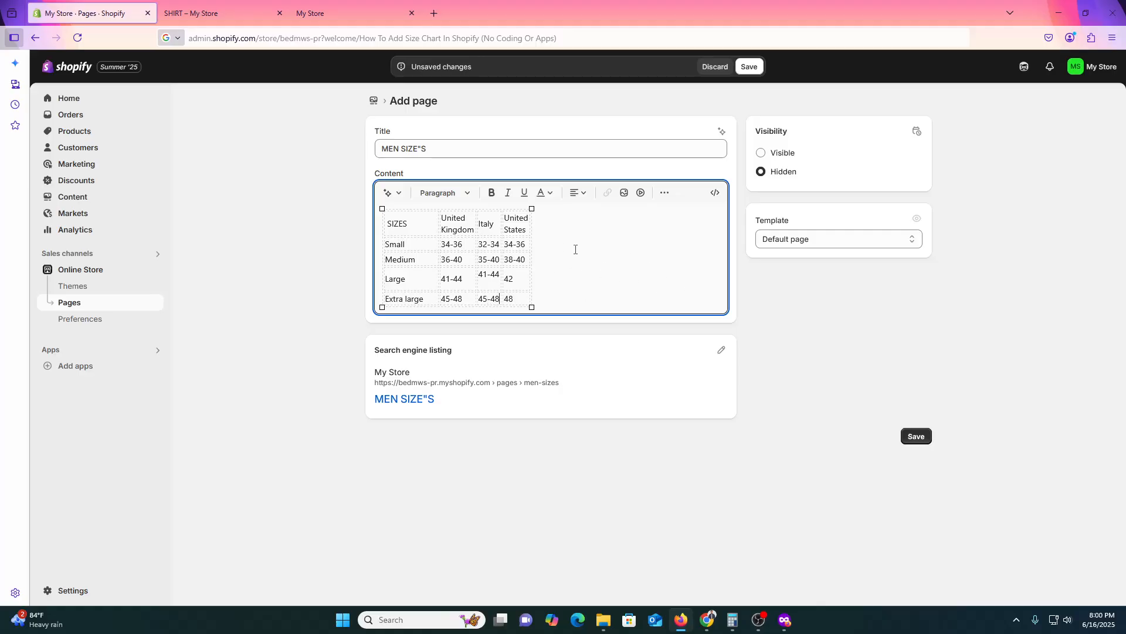
Save the MEN SIZE"S page and set its visibility to Visible
left_click(923, 438)
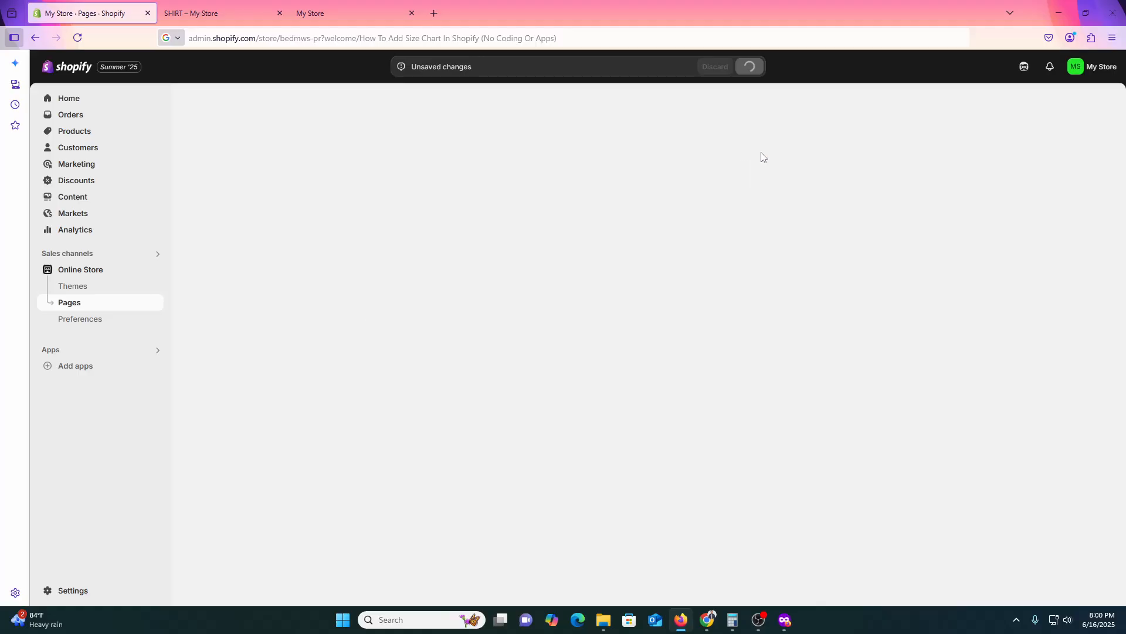
left_click(773, 218)
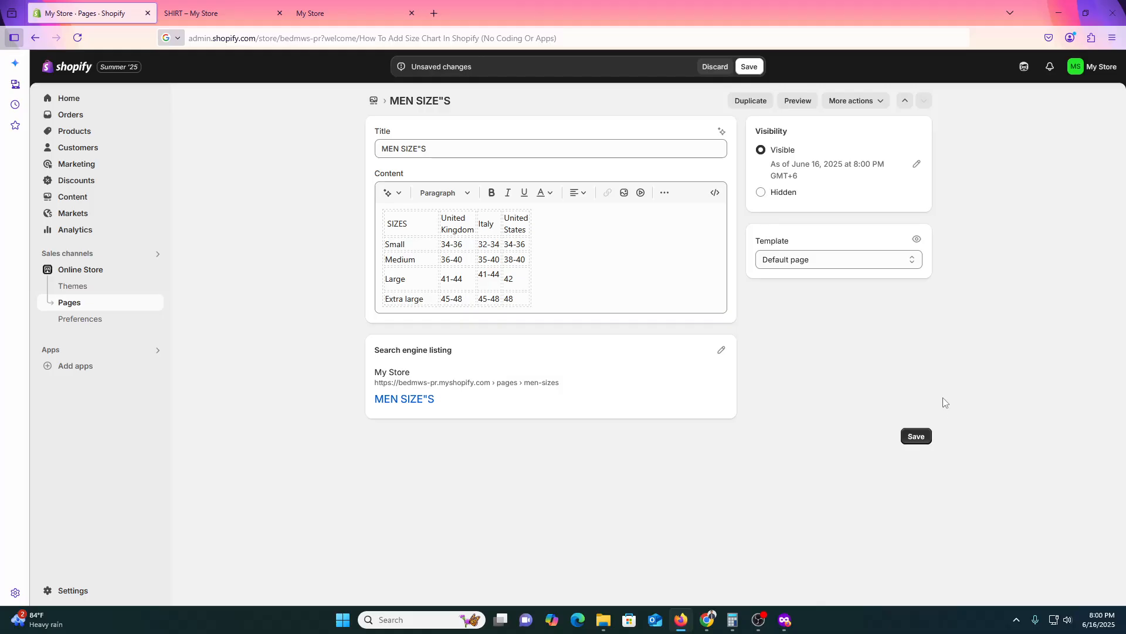
Save the changes to the MEN SIZE"S page and open the SHIRT product
left_click(921, 439)
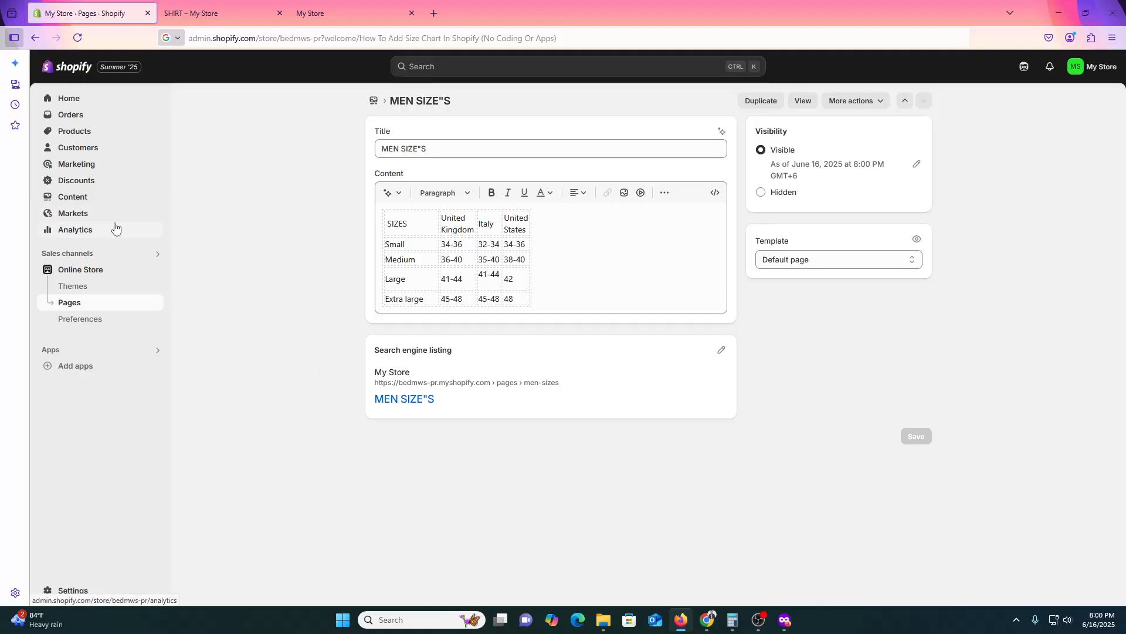
left_click(90, 133)
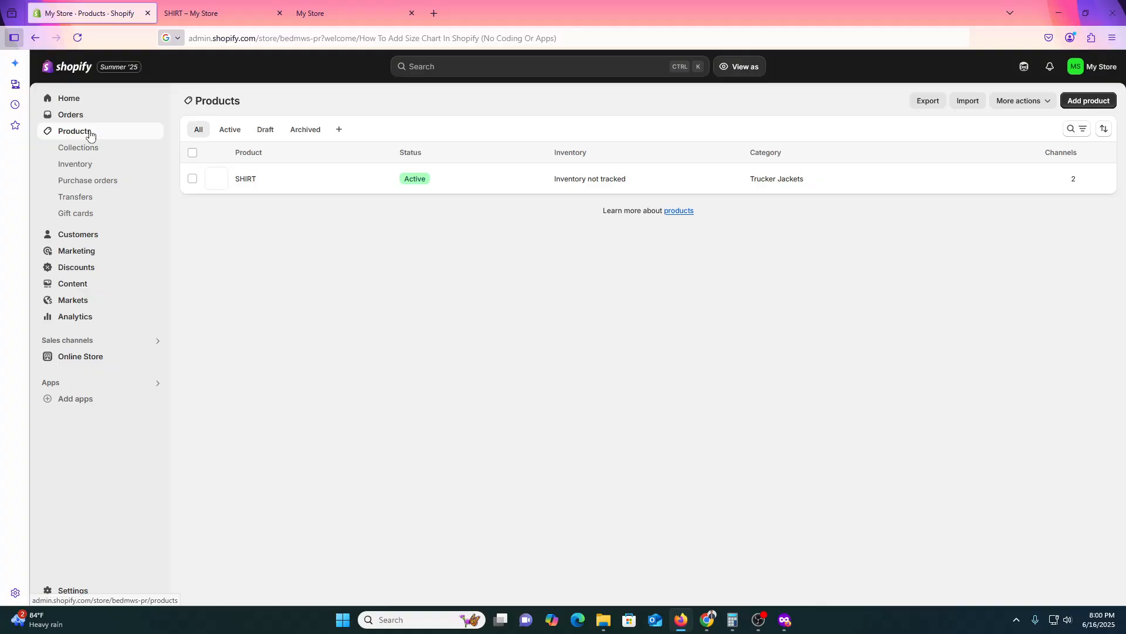
left_click(251, 180)
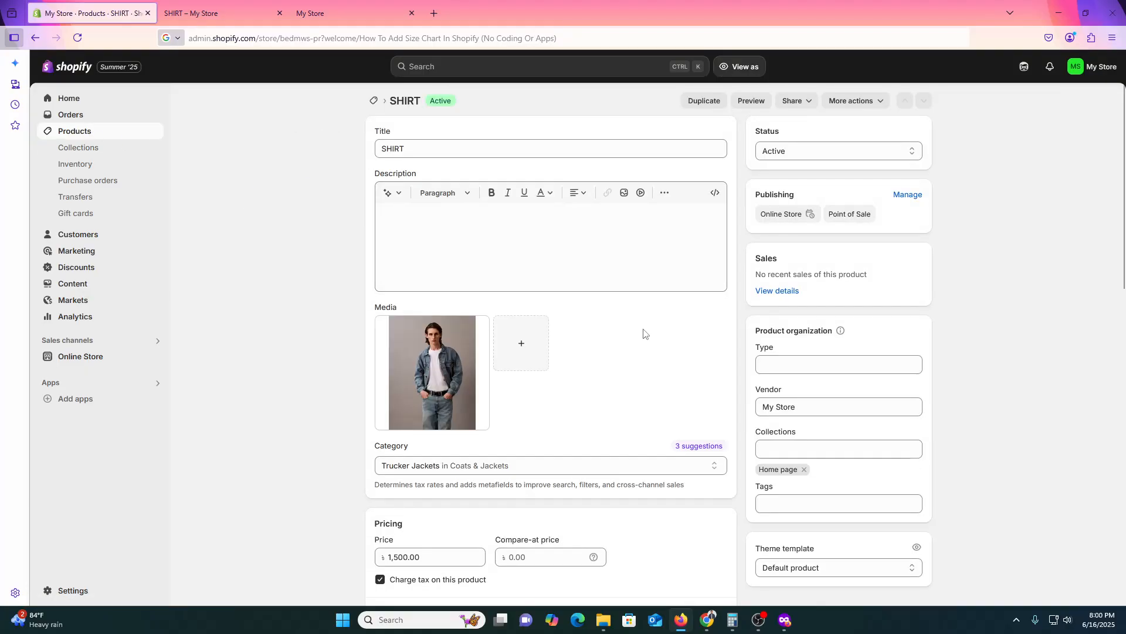
Preview the SHIRT product page on the storefront and look through its current layout
left_click(561, 239)
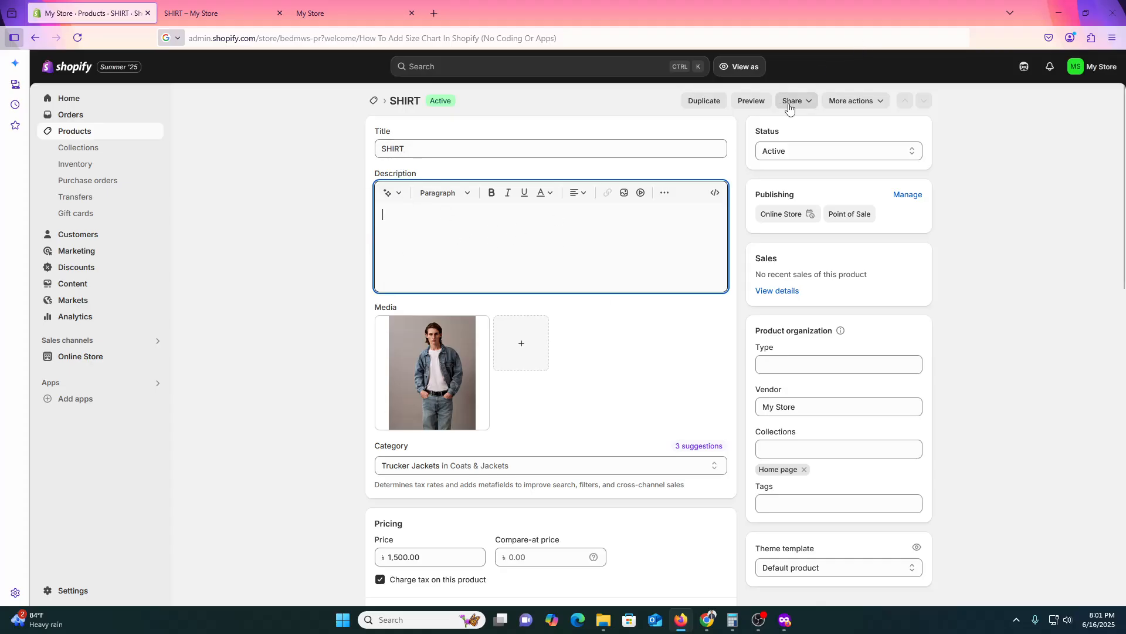
left_click(748, 100)
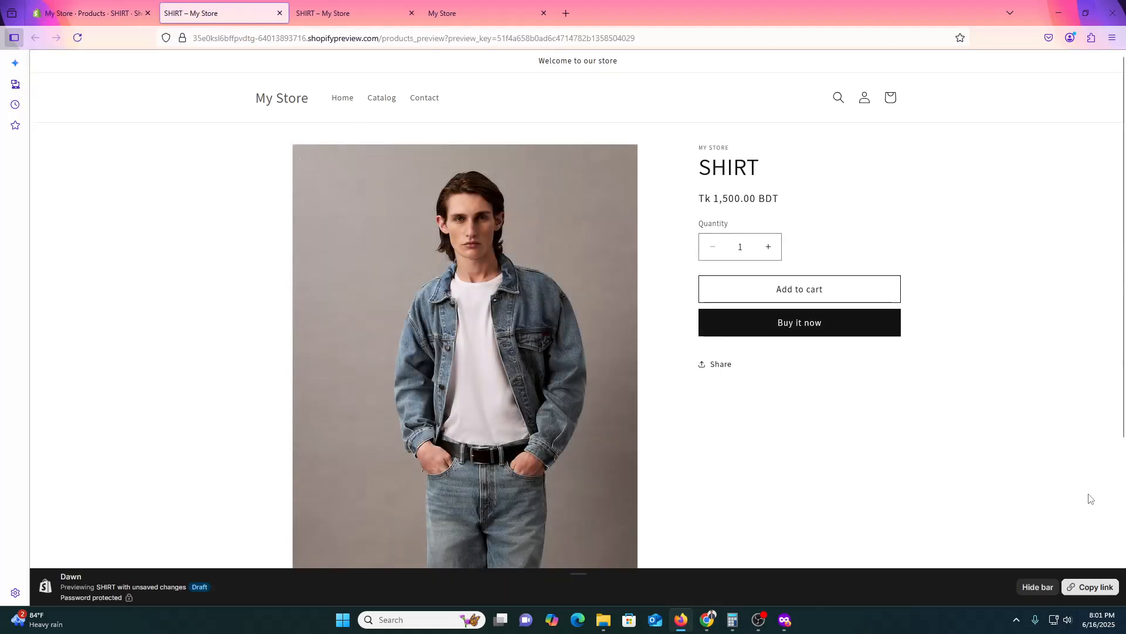
scroll(762, 448, "down", 3)
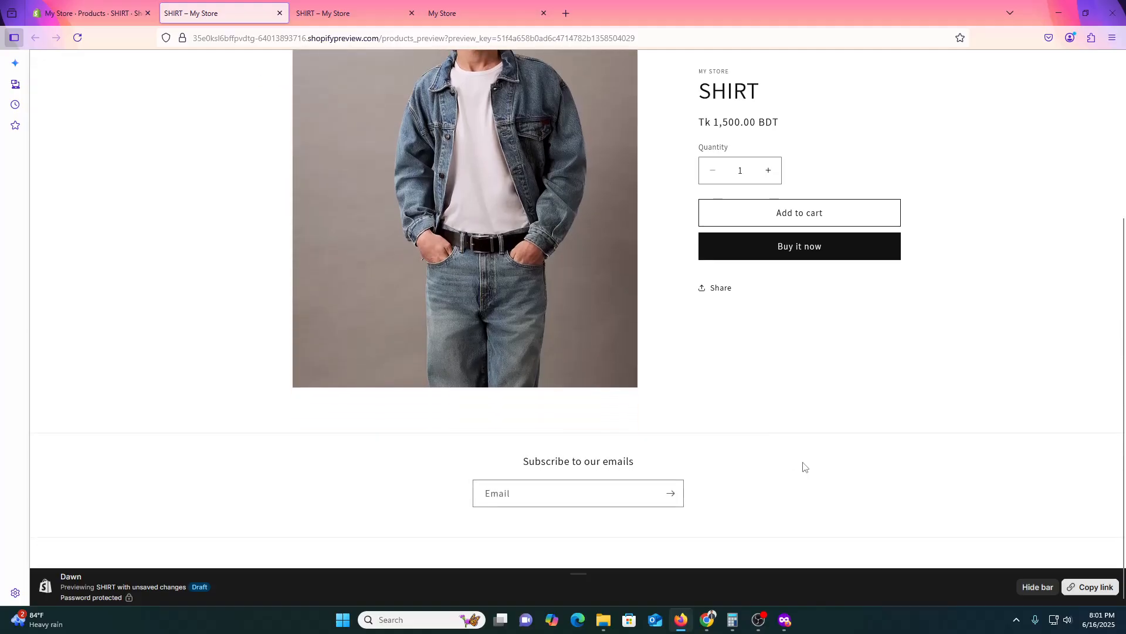
scroll(804, 465, "up", 3)
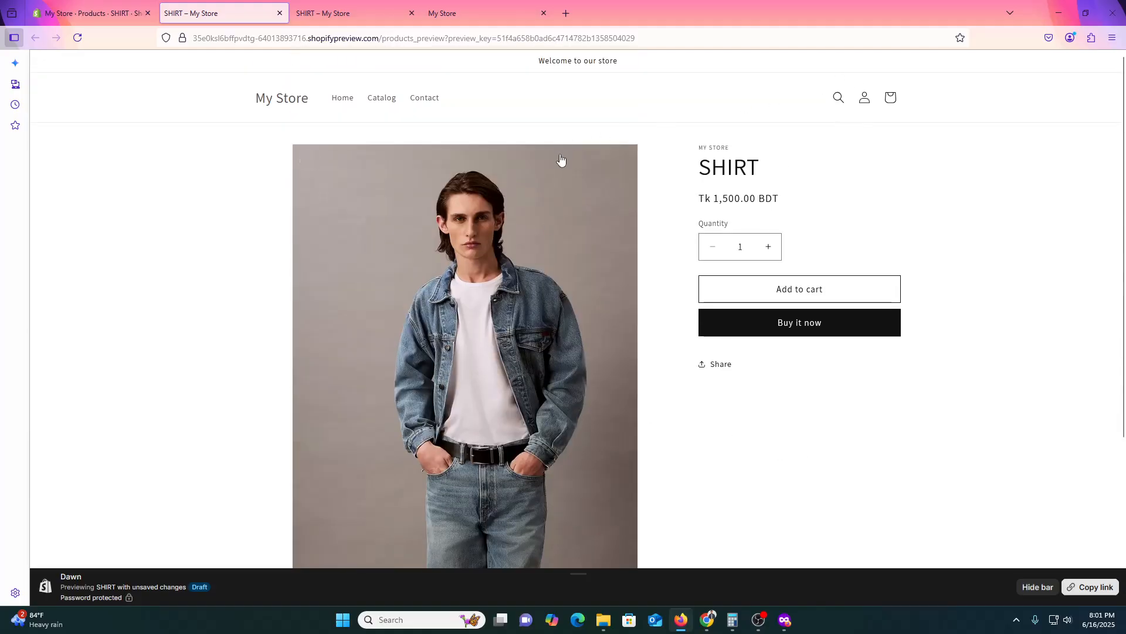
Customize the Dawn theme, open the SHIRT product's Default product template and expand its Product information section
left_click(127, 3)
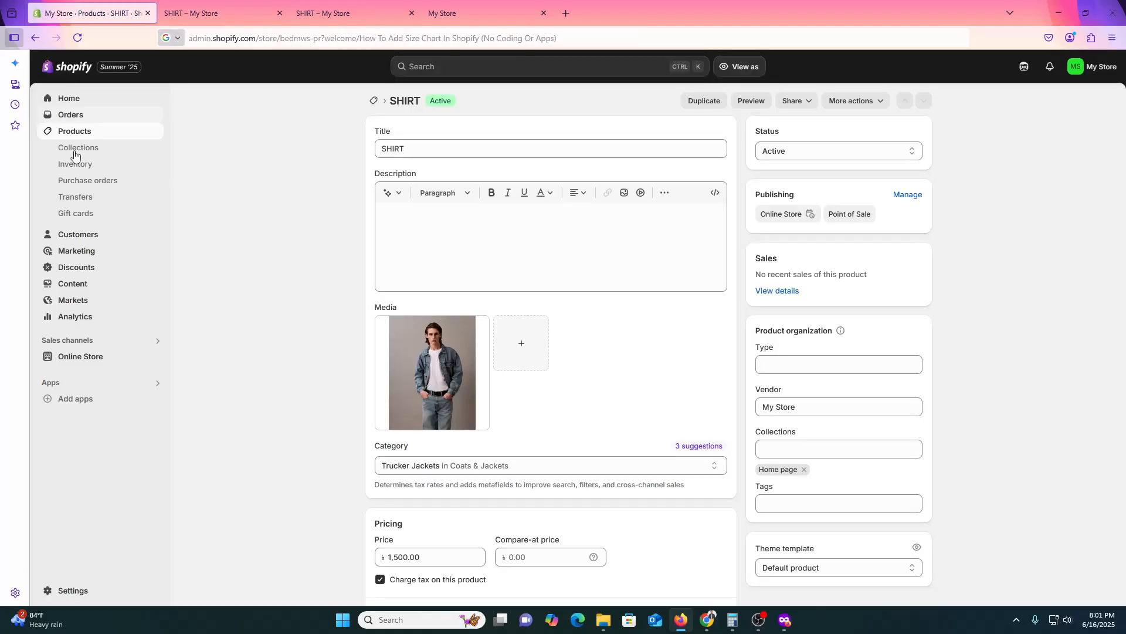
left_click(92, 359)
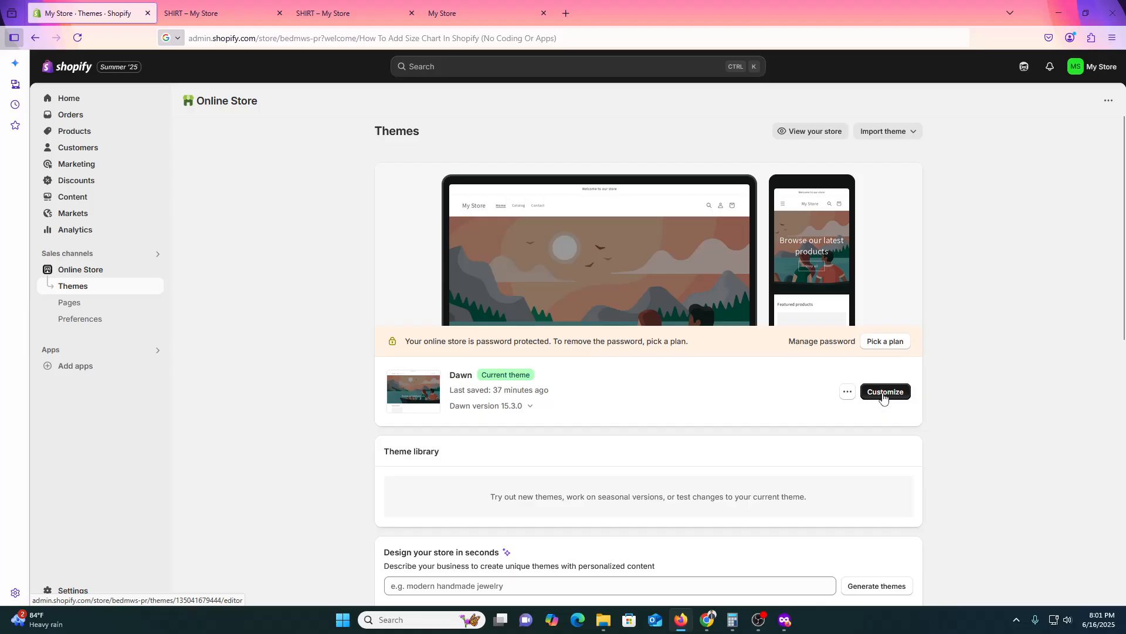
left_click(884, 397)
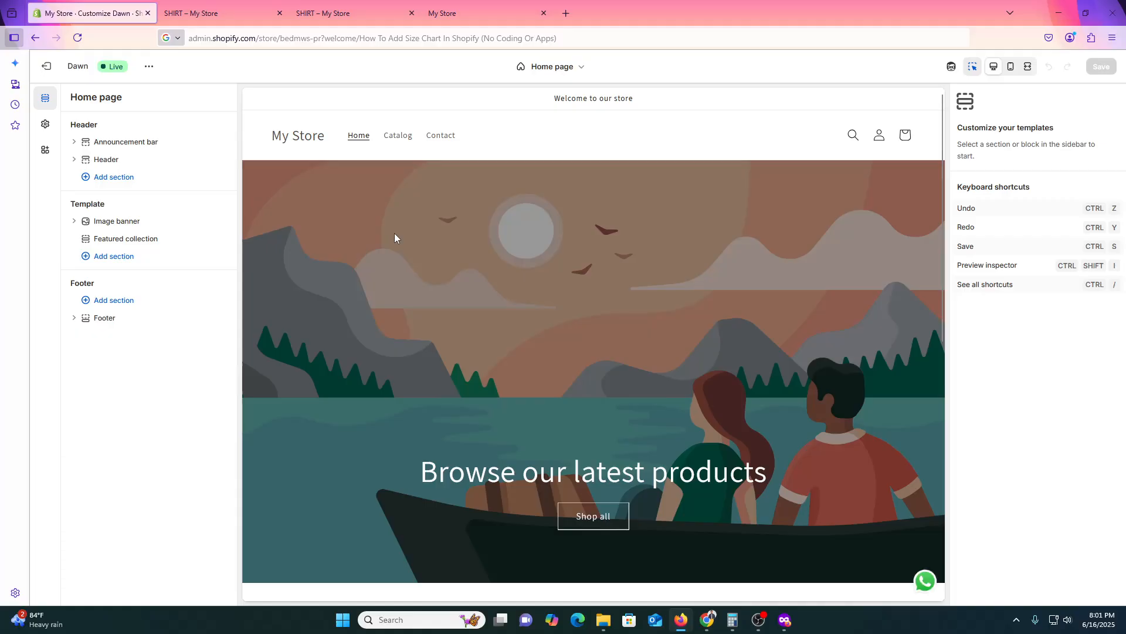
scroll(510, 349, "down", 8)
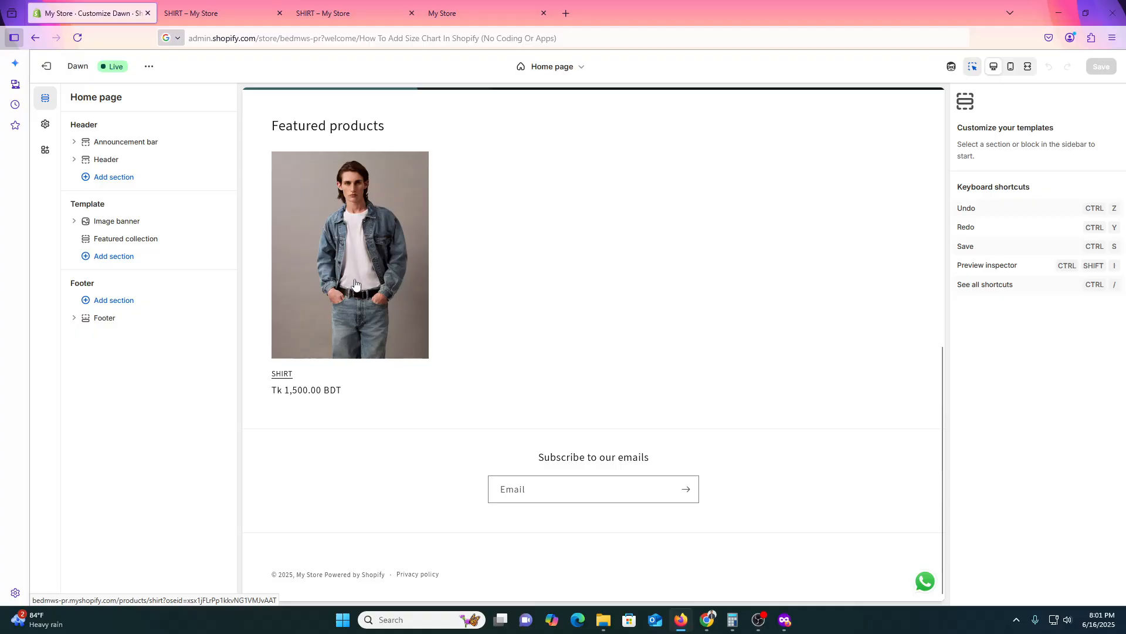
left_click(356, 284)
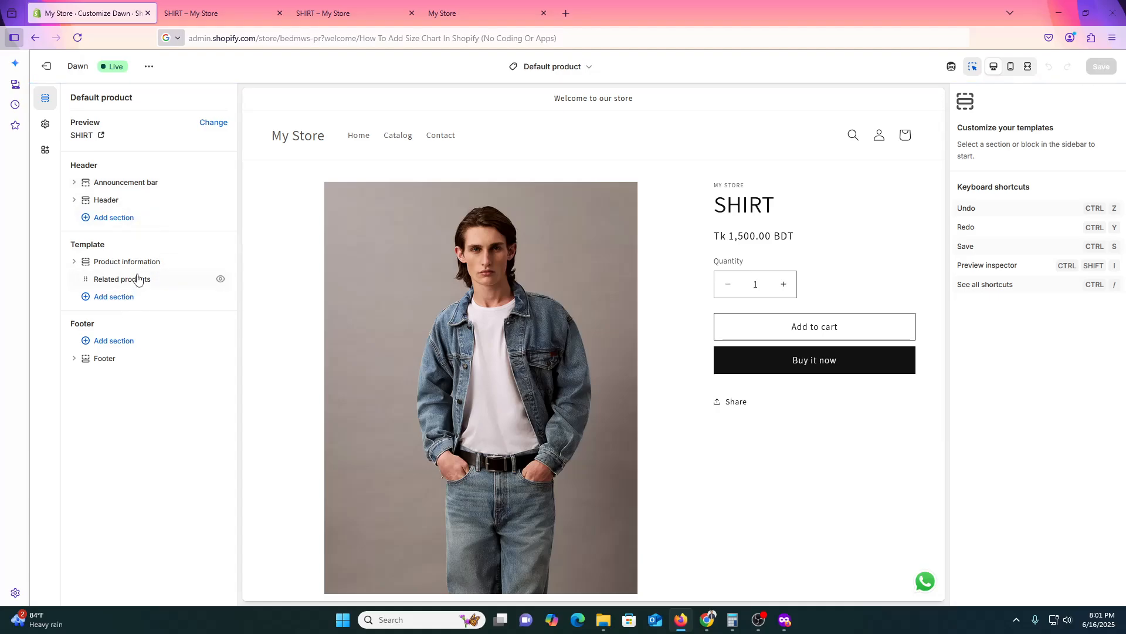
left_click(74, 262)
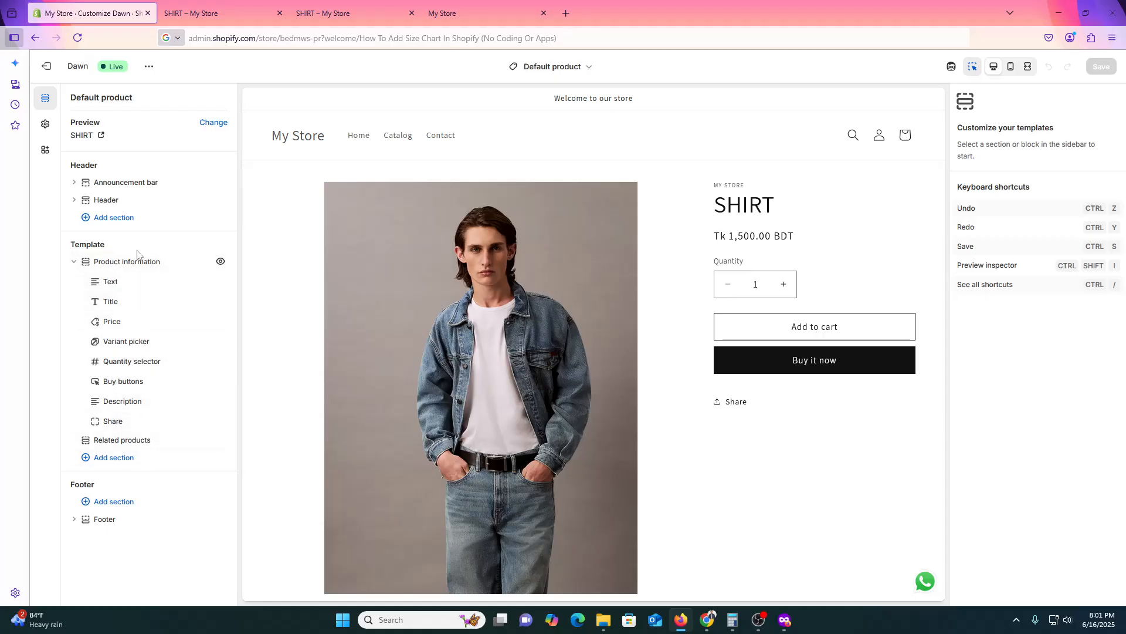
Try adding a Collapsible content section to the Default product template, and remove it again
left_click(113, 458)
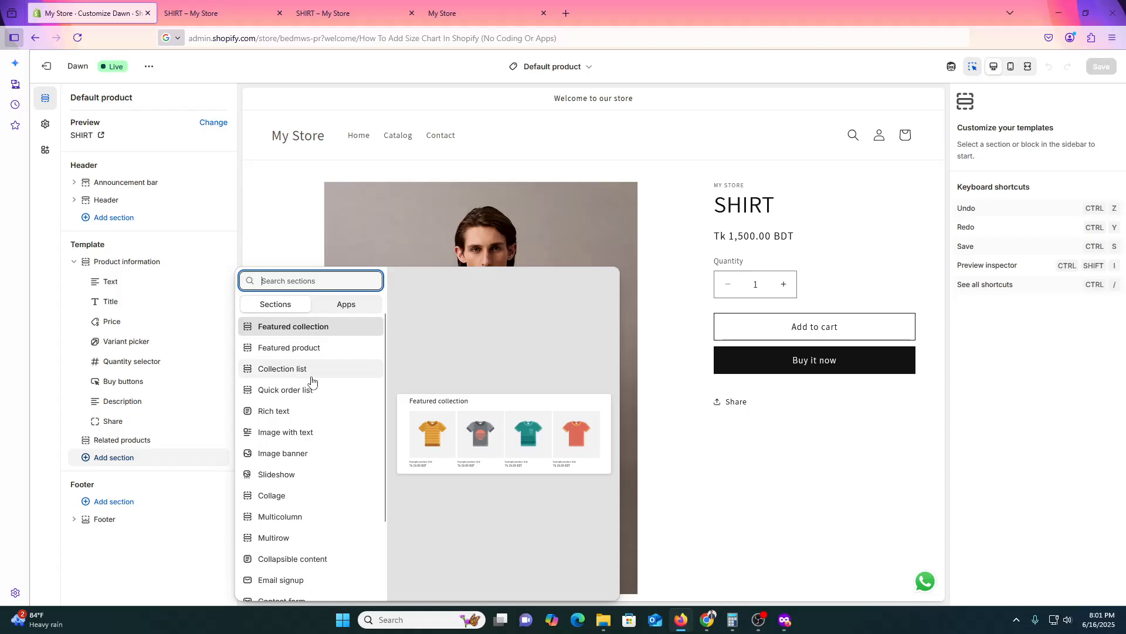
scroll(304, 492, "down", 2)
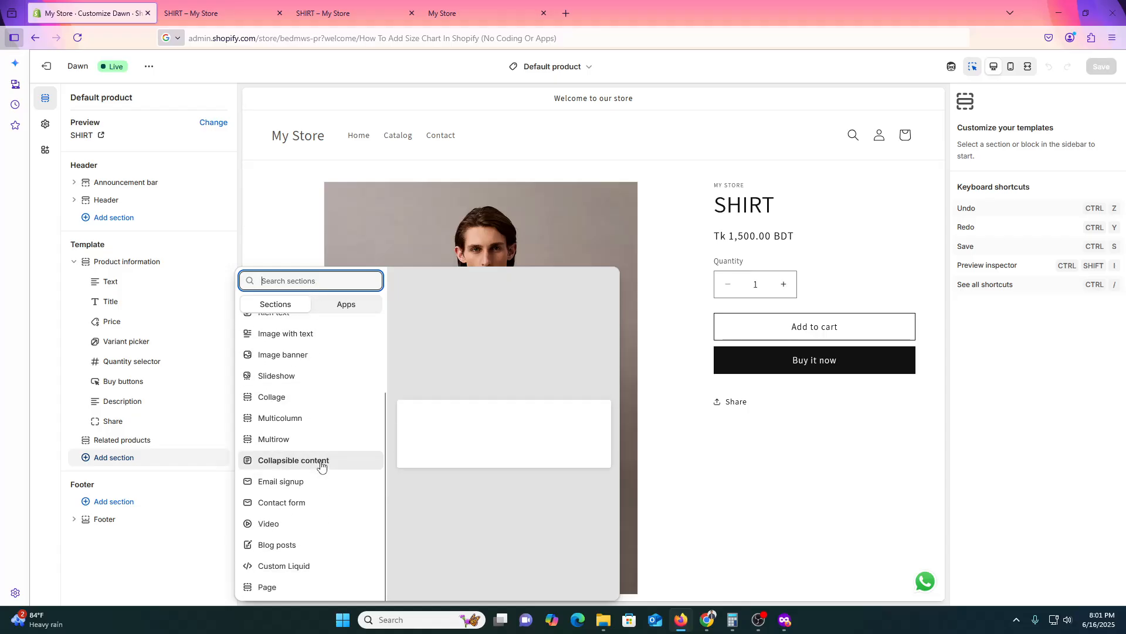
type("Coo")
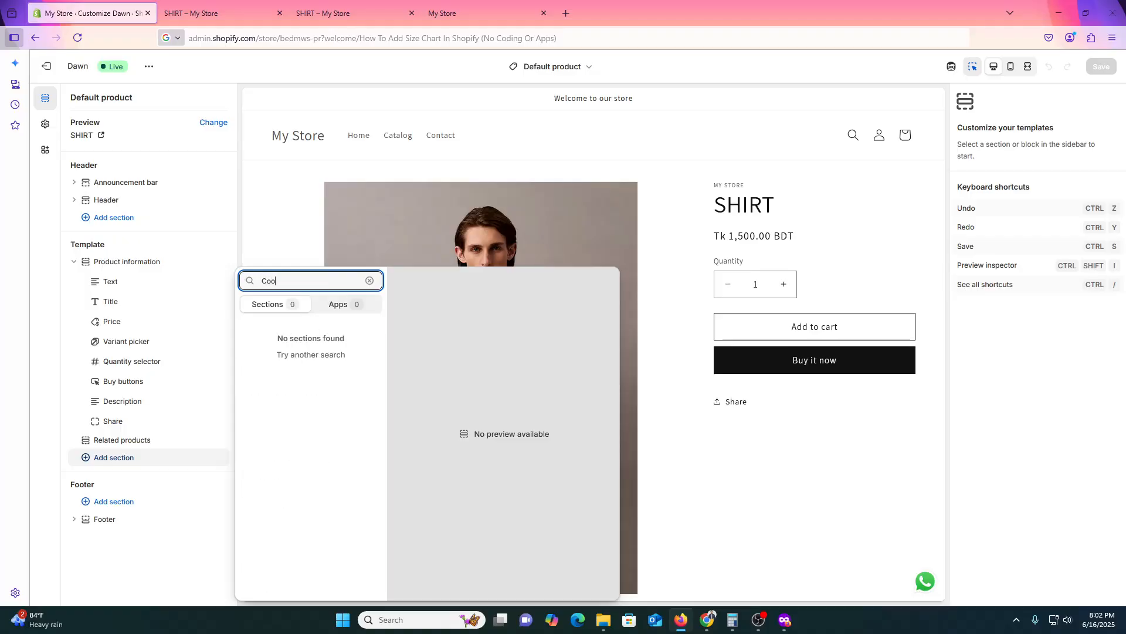
key("BackSpace")
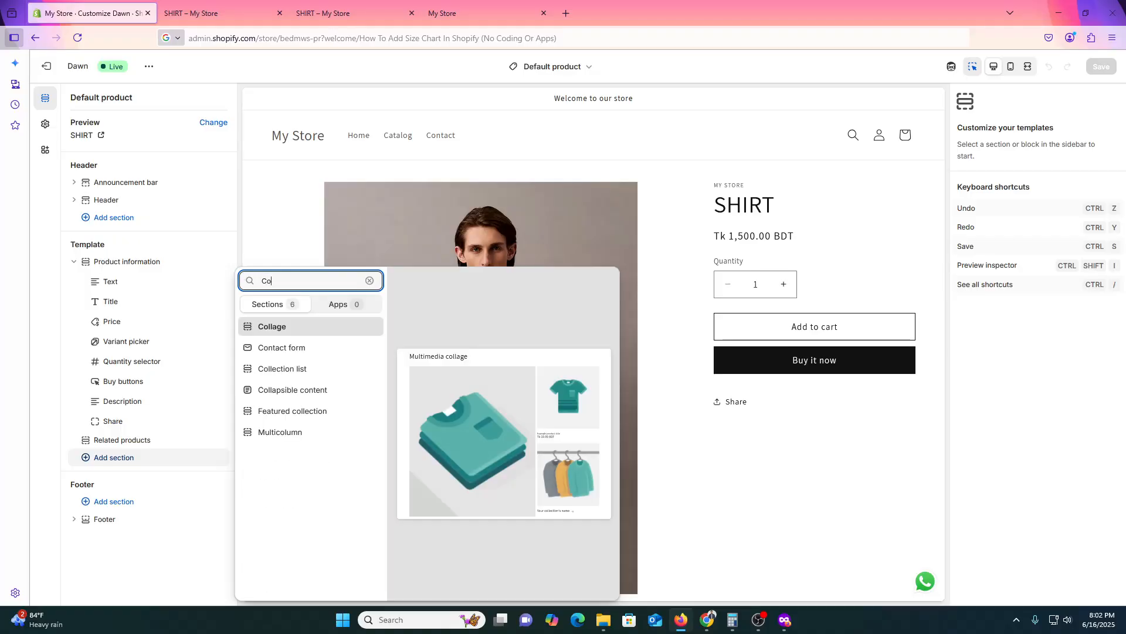
left_click(303, 399)
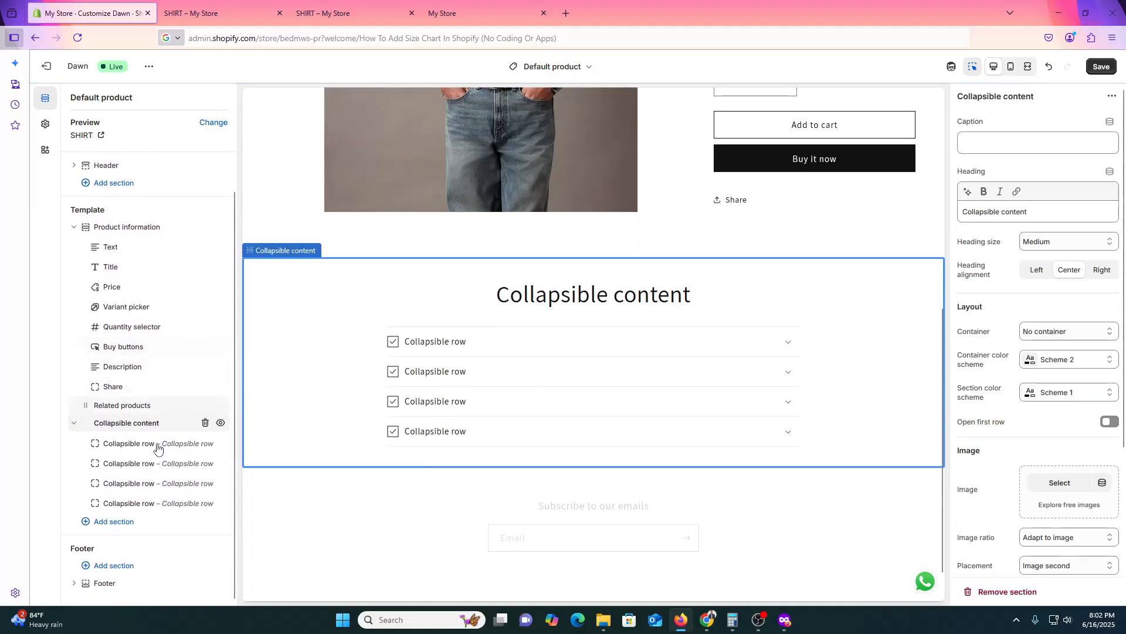
right_click(125, 423)
left_click(147, 411)
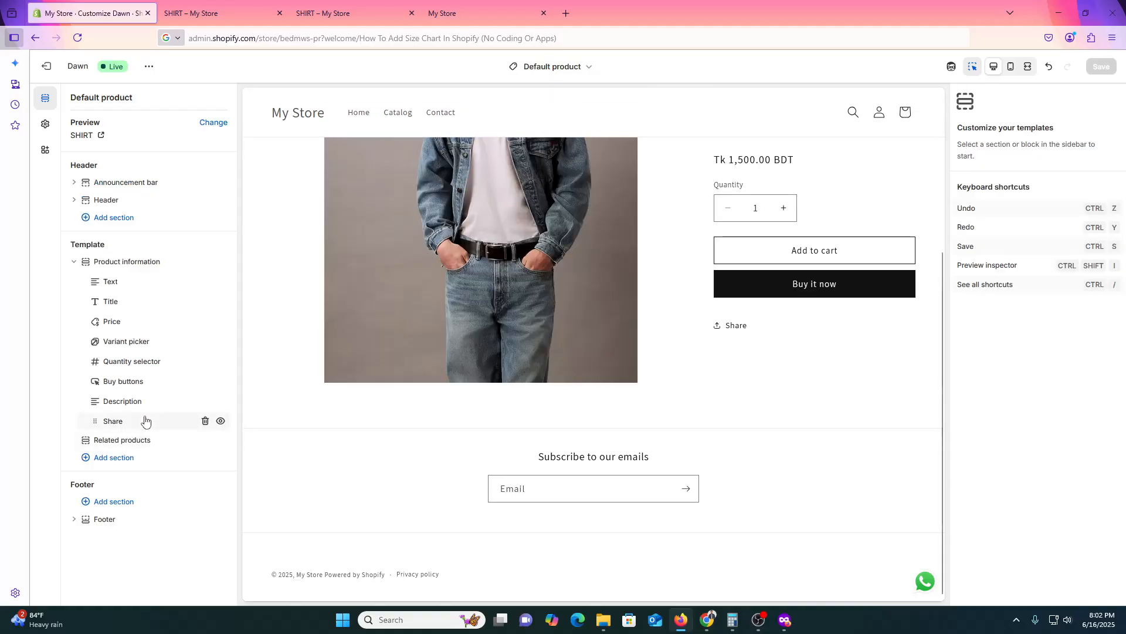
Try adding a Page section below Related products in the Default product template, and remove it again
left_click(126, 261)
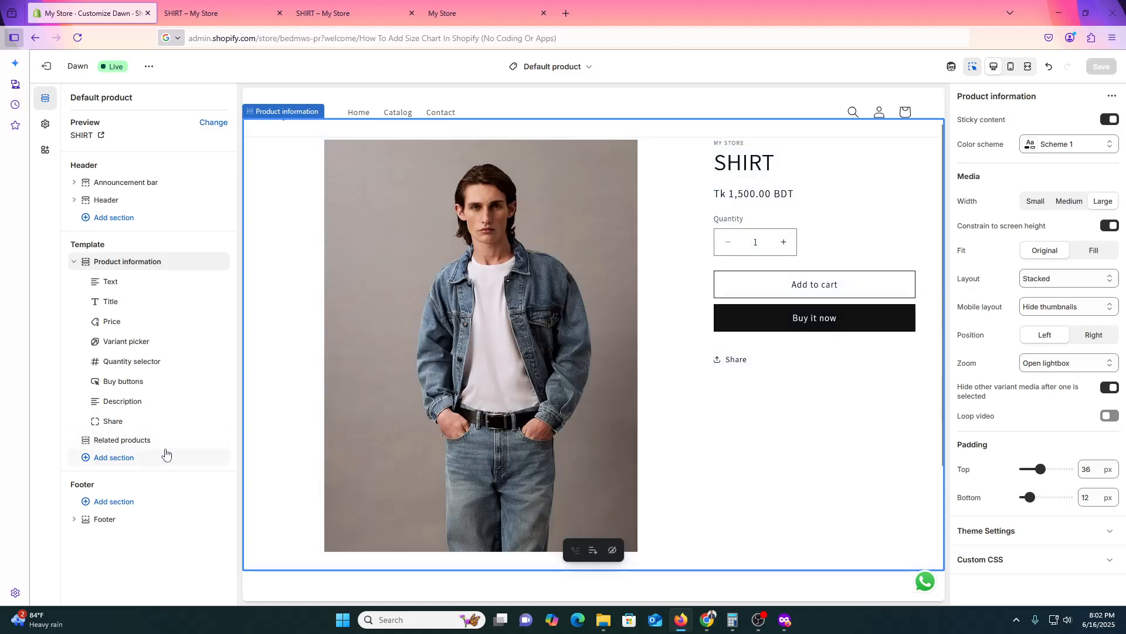
left_click(156, 505)
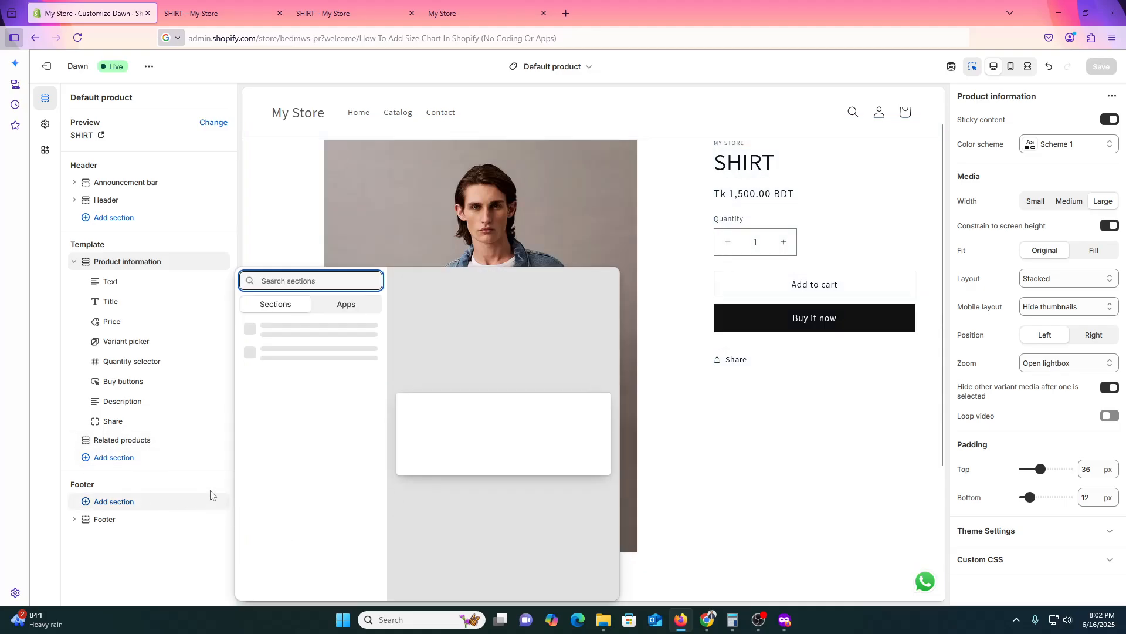
left_click(115, 458)
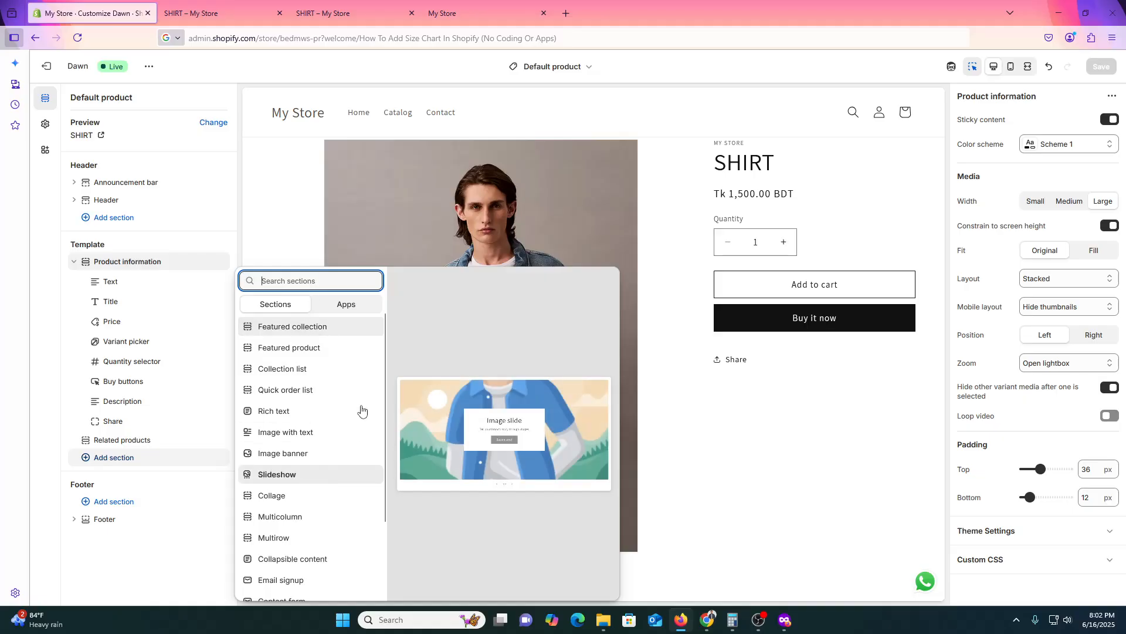
left_click(347, 304)
left_click(273, 306)
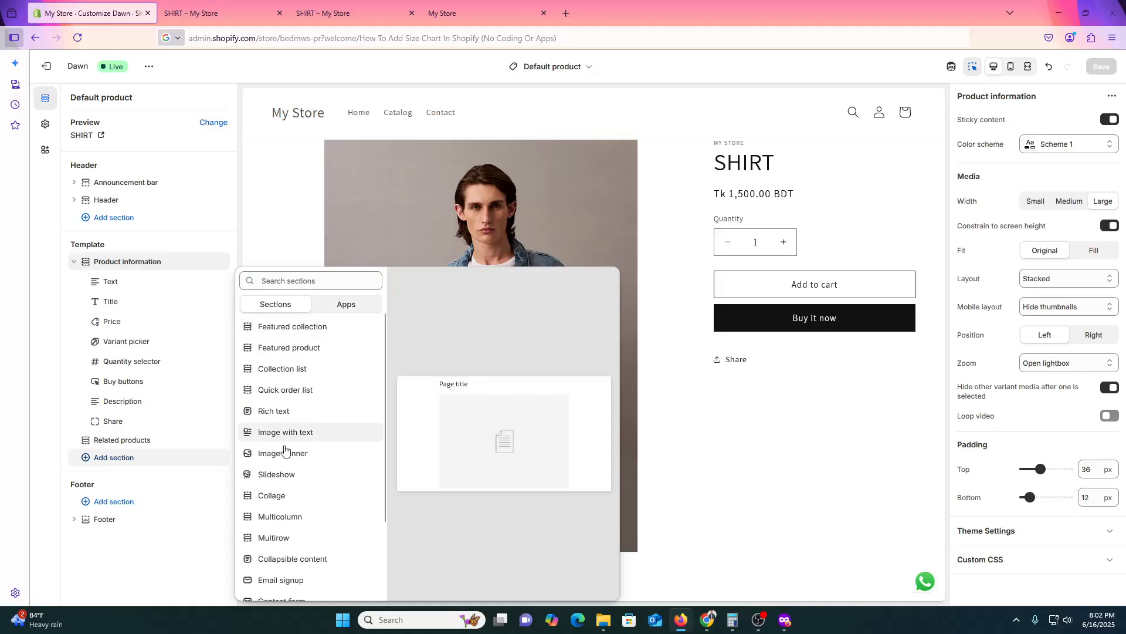
scroll(293, 469, "down", 1)
scroll(299, 504, "down", 1)
scroll(317, 528, "down", 1)
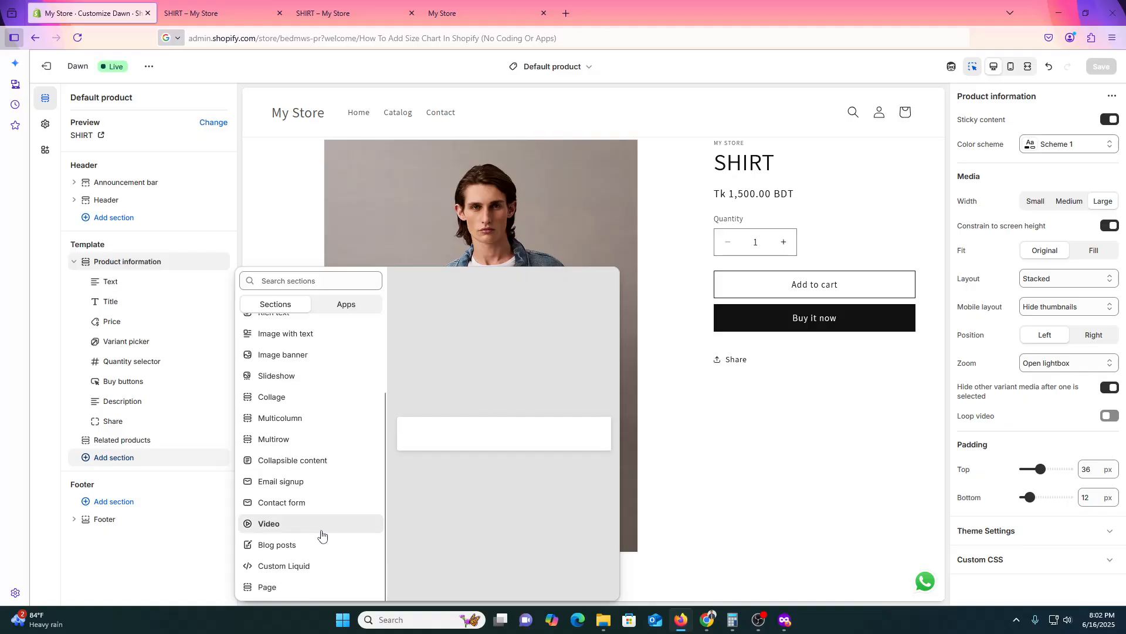
left_click(306, 588)
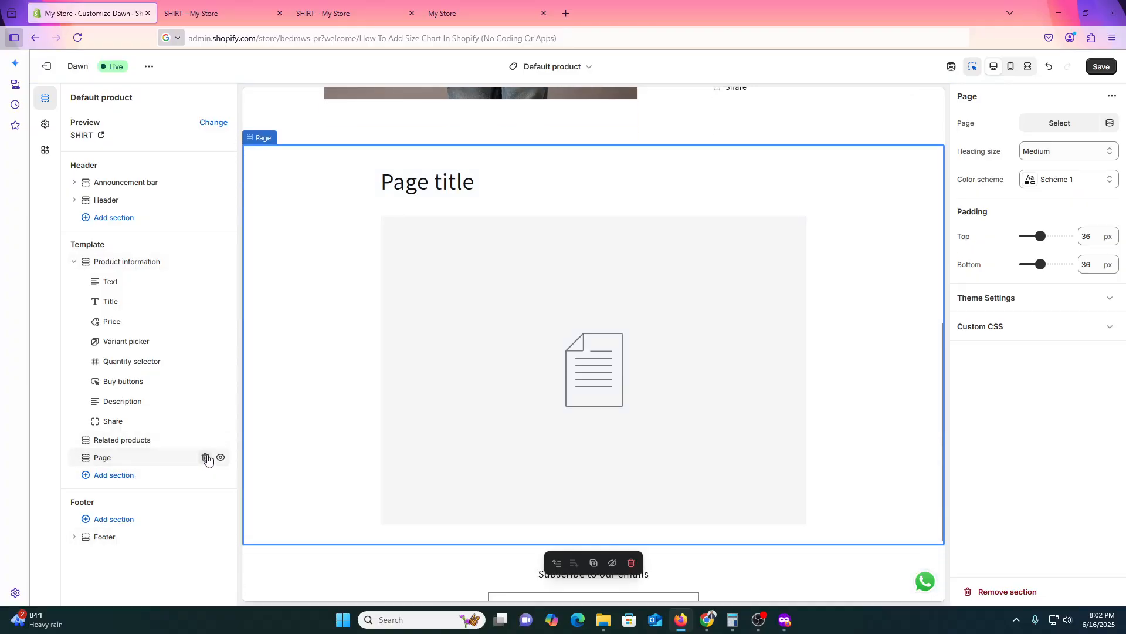
left_click(202, 457)
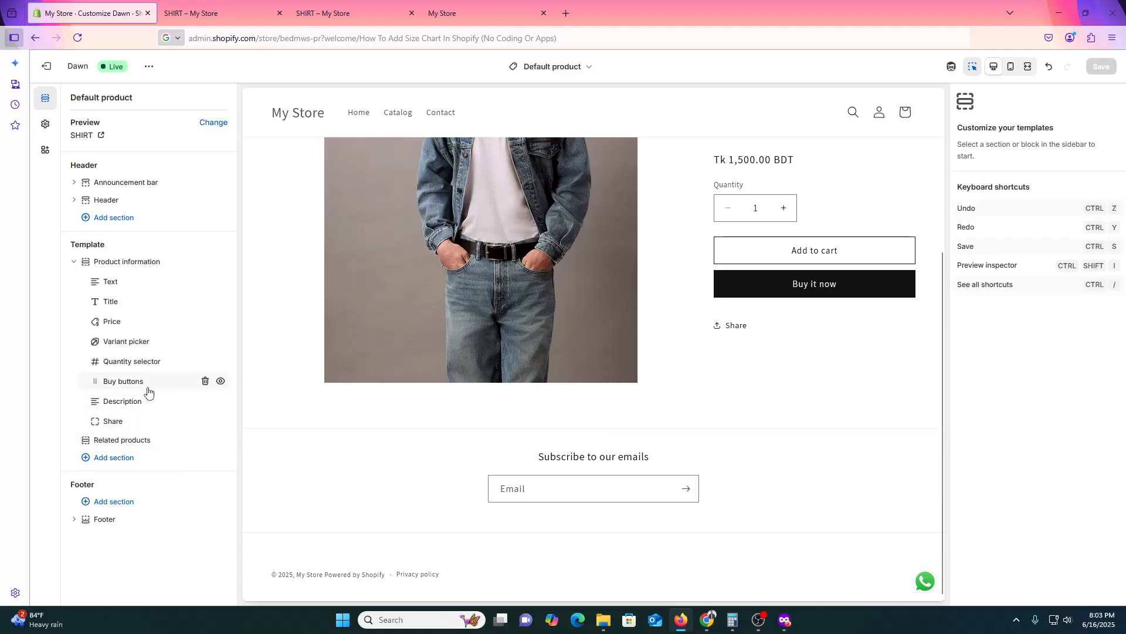
Add a Collapsible row block between Quantity selector and Buy buttons in the Product information section
mouse_move(157, 372)
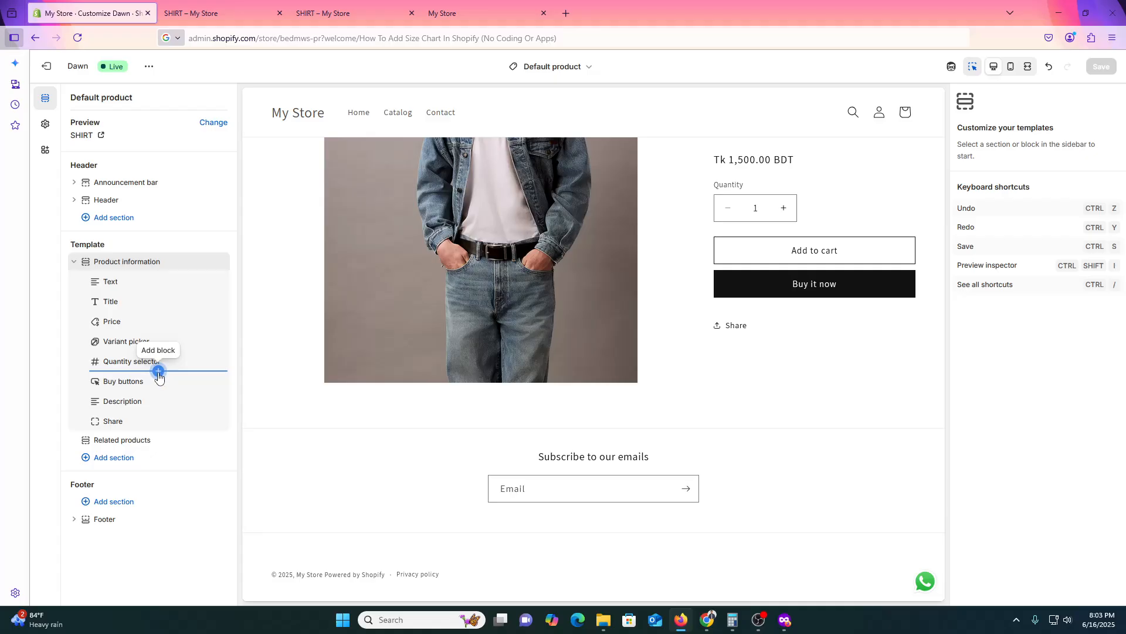
left_click(158, 372)
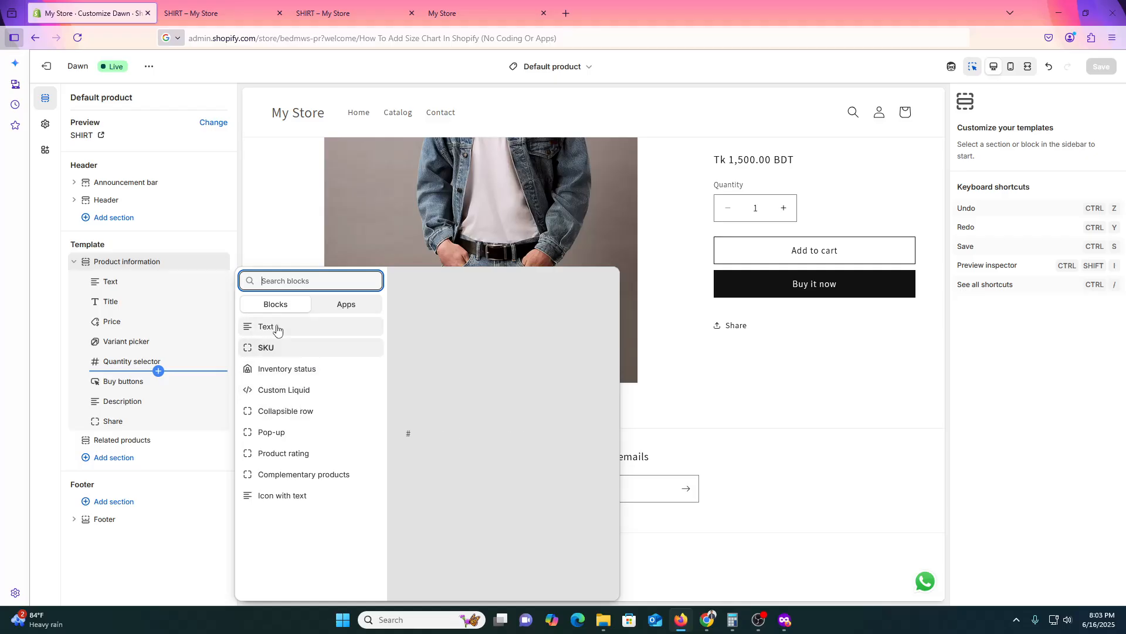
type("c")
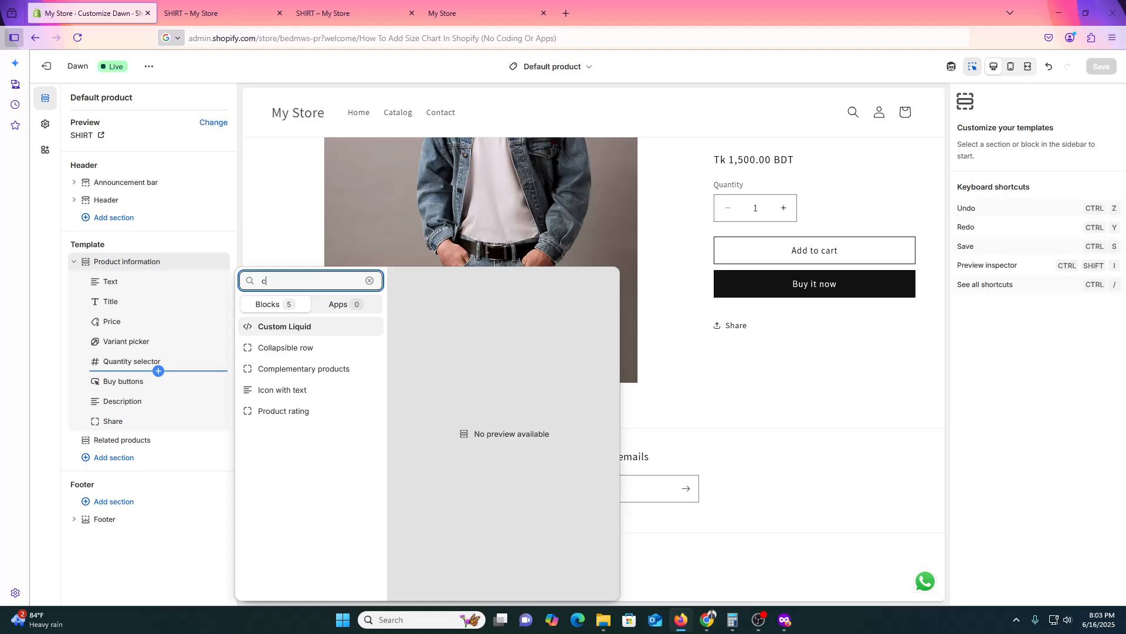
left_click(300, 348)
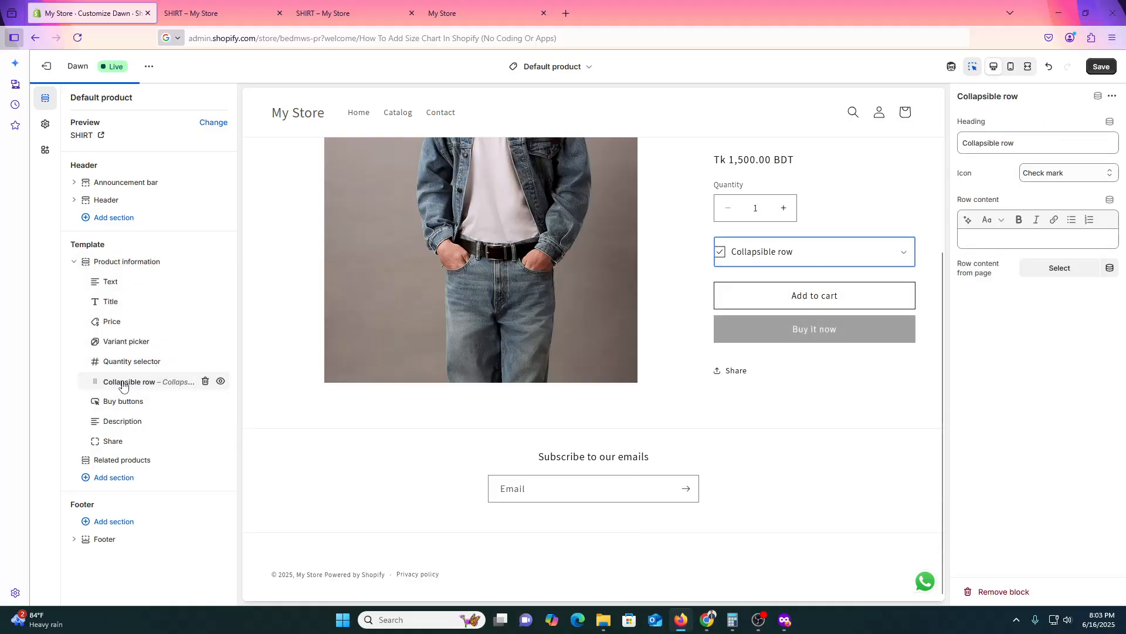
Set the new collapsible row's heading to SIZE'S
triple_click(1029, 144)
type("Si")
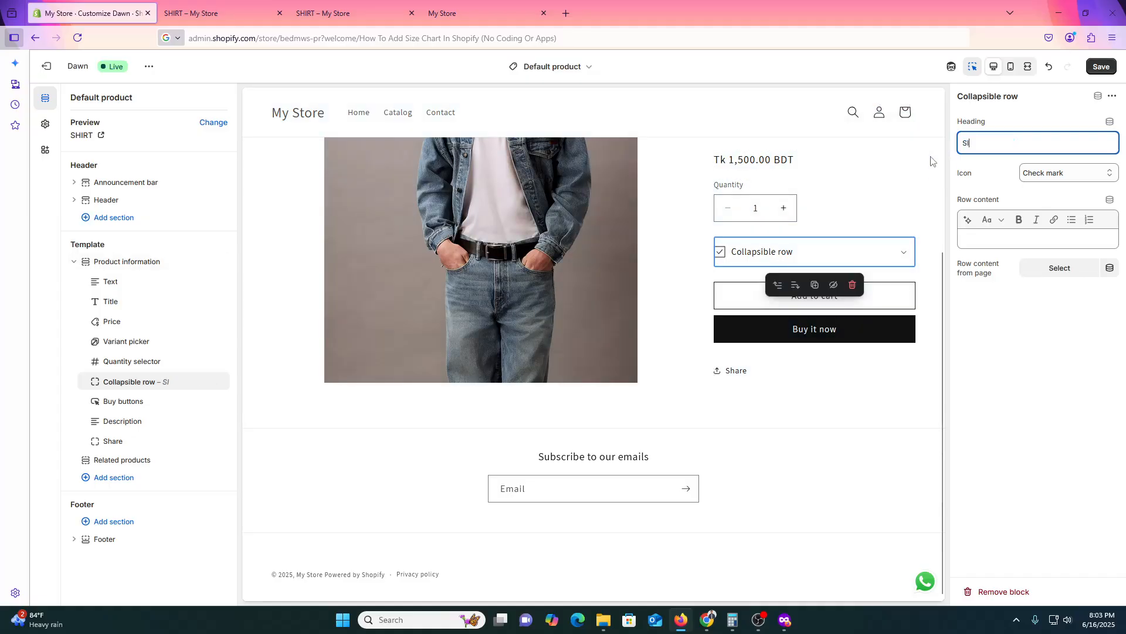
type("ZE's")
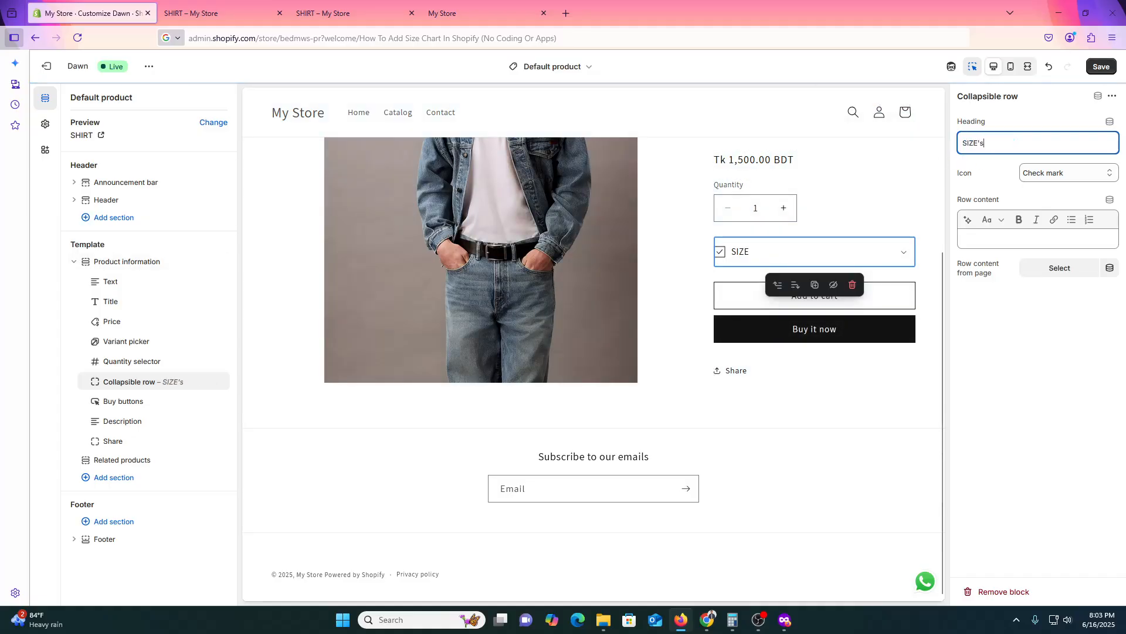
left_click(1033, 173)
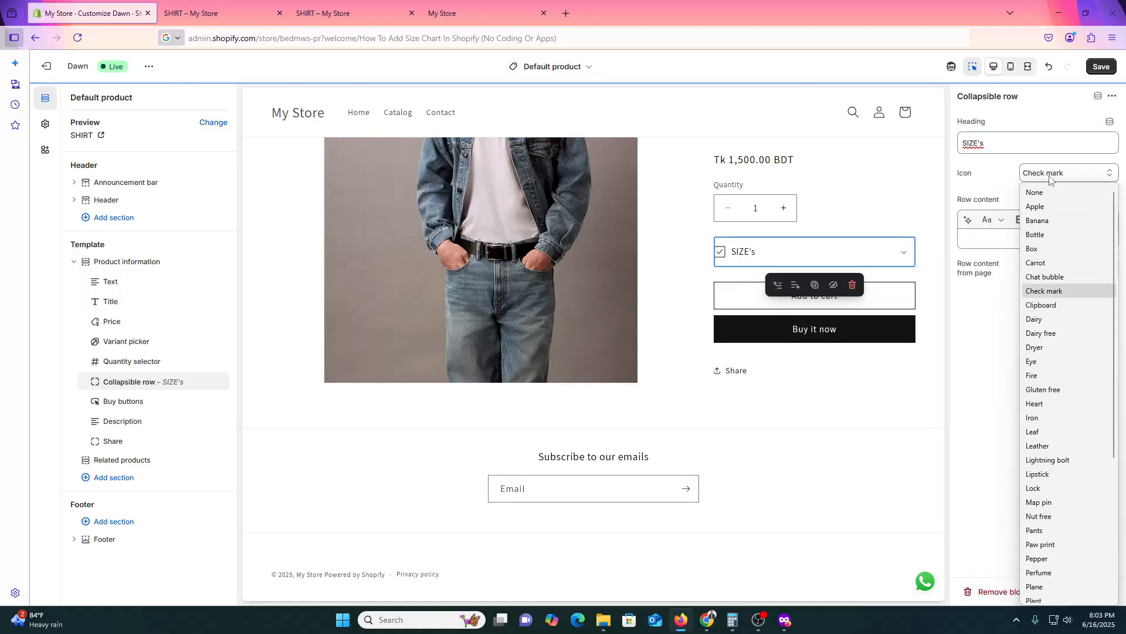
left_click(1012, 147)
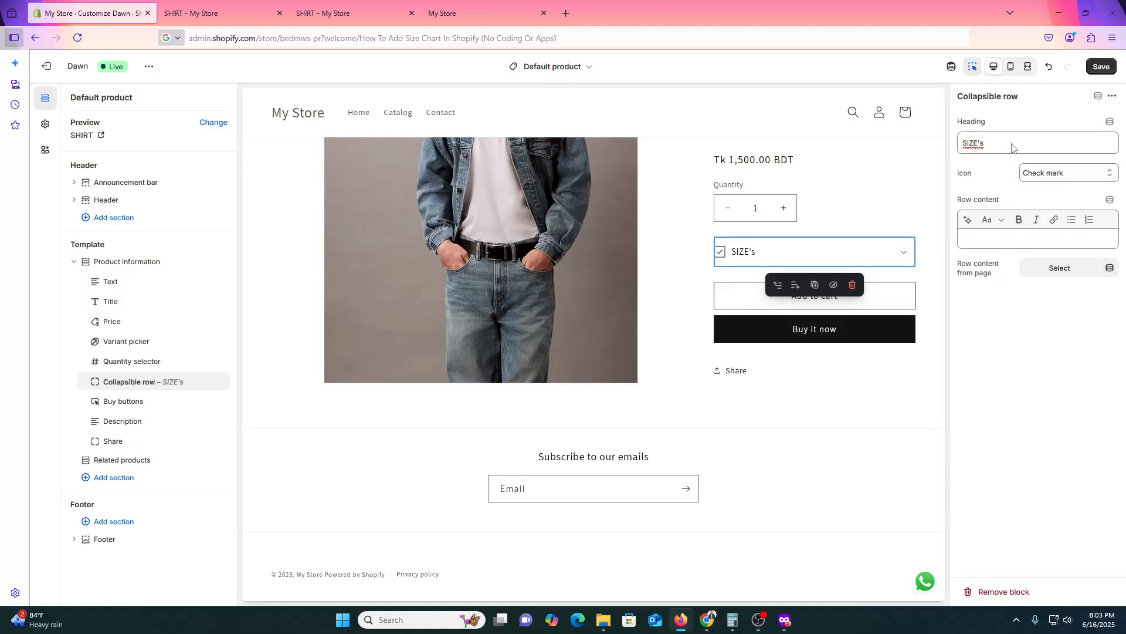
key("BackSpace")
type("S")
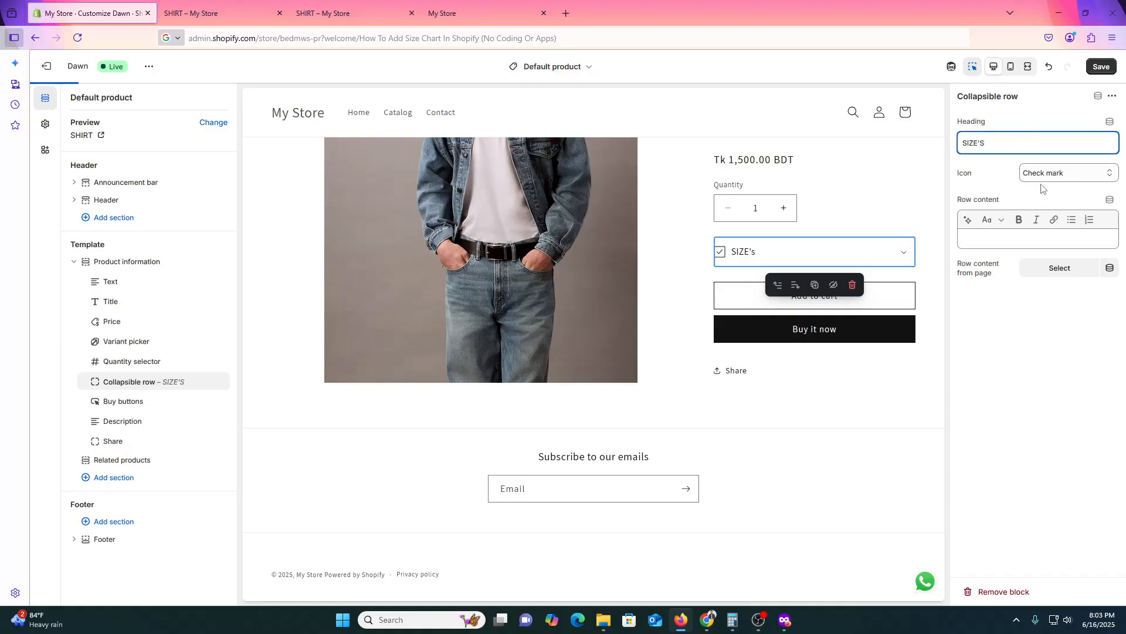
Set the icon of the SIZE'S collapsible row to Shirt
left_click(1056, 173)
left_click(1056, 233)
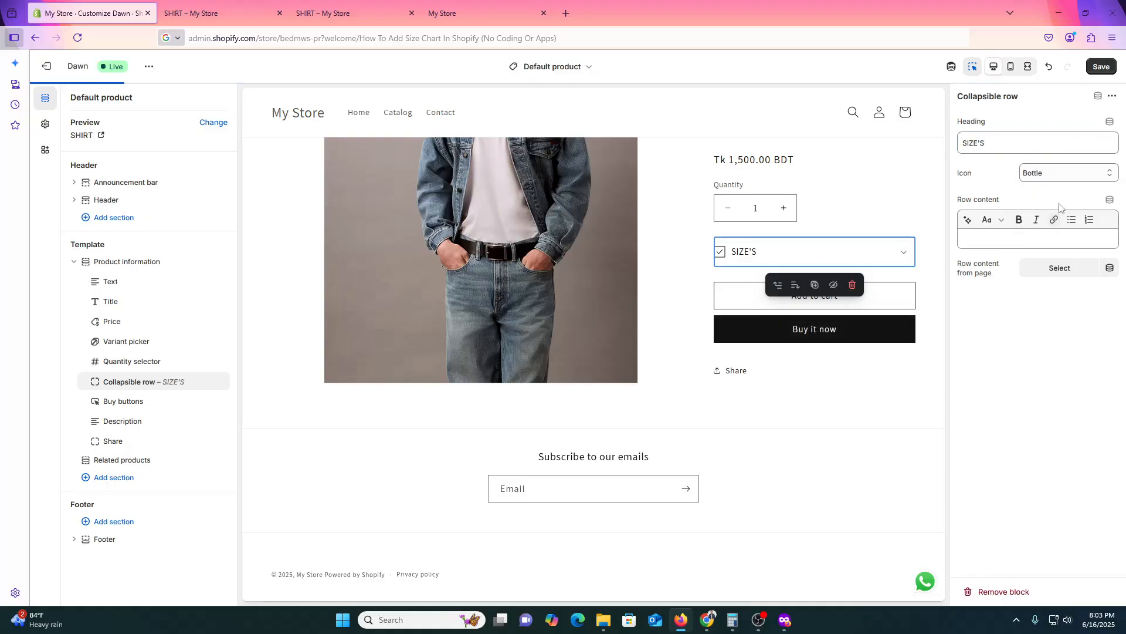
left_click(1073, 173)
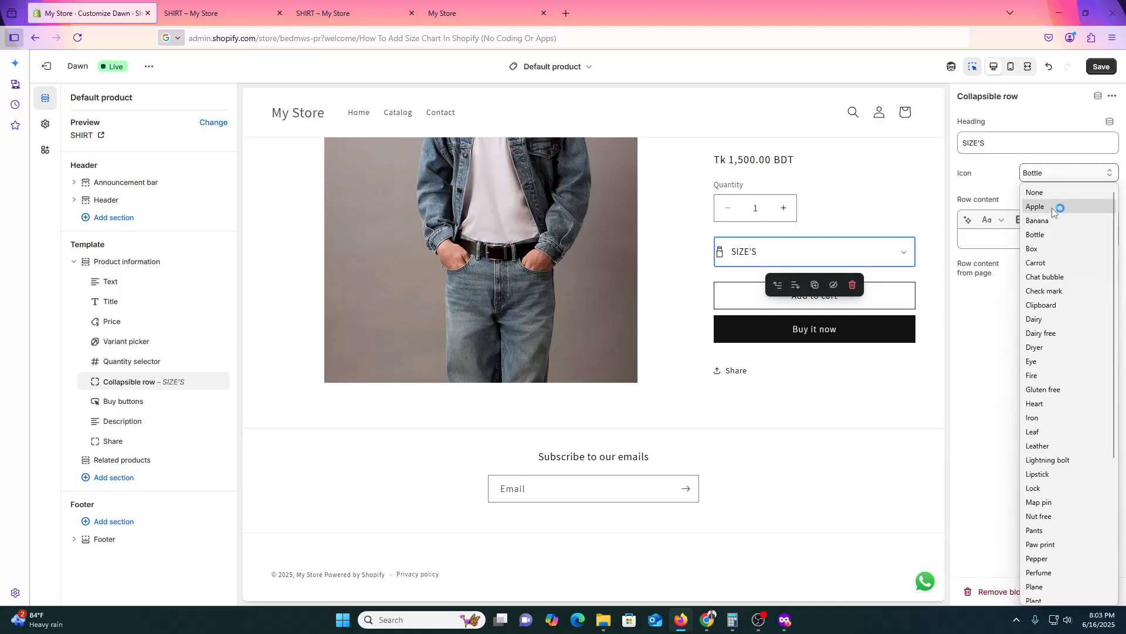
scroll(1074, 432, "down", 4)
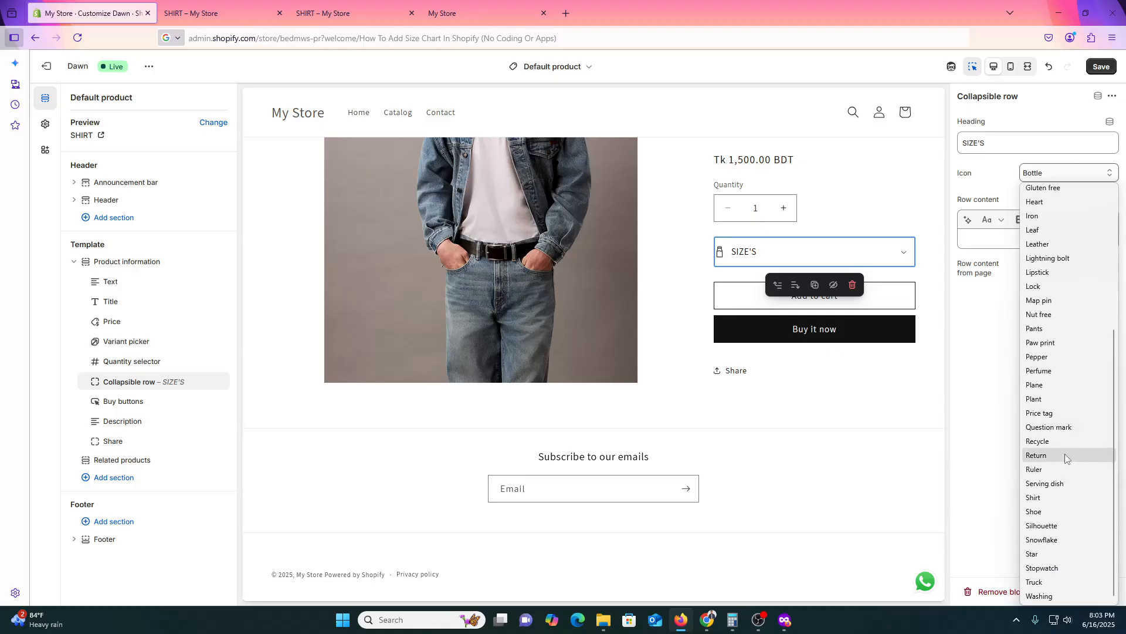
left_click(1047, 498)
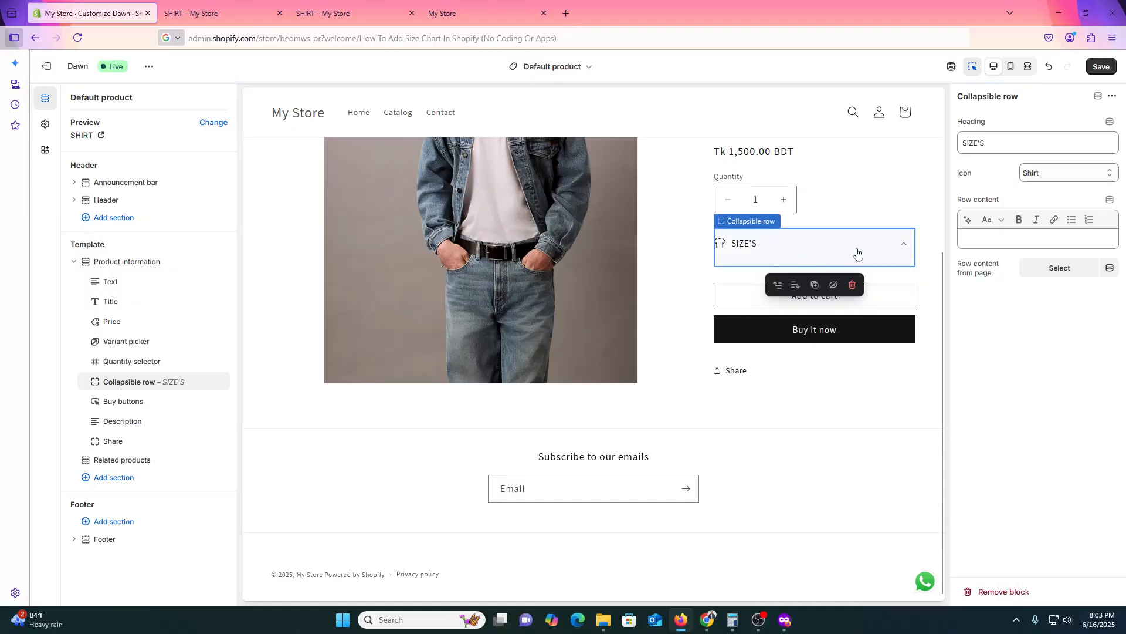
Use the MEN SIZE"S page as the collapsible row's content
left_click(1042, 239)
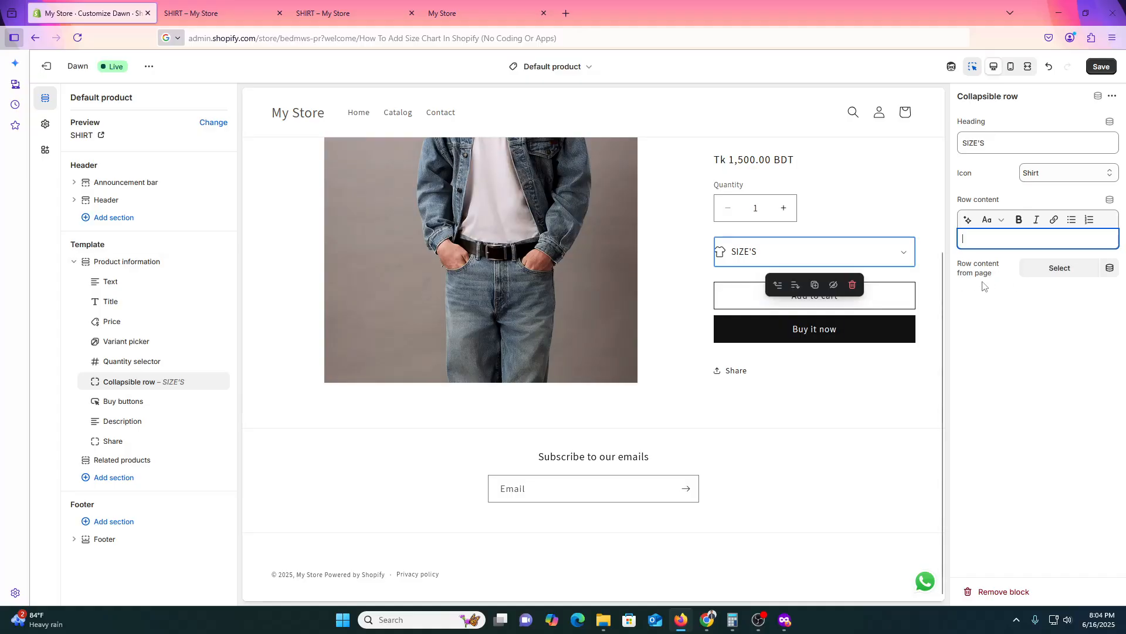
left_click(1070, 270)
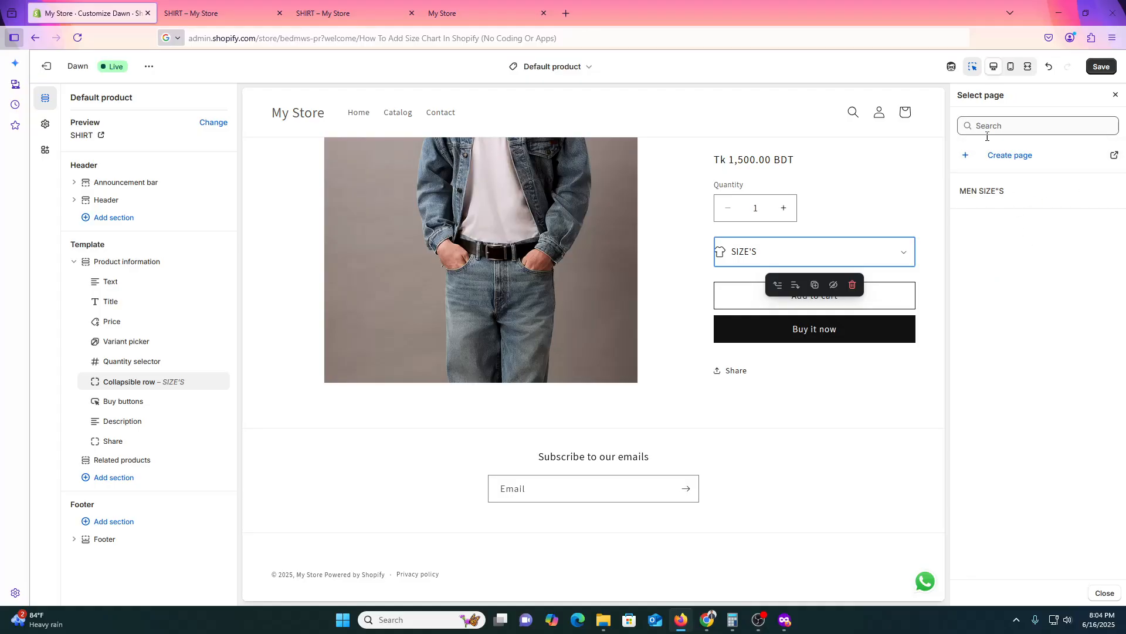
left_click(1024, 202)
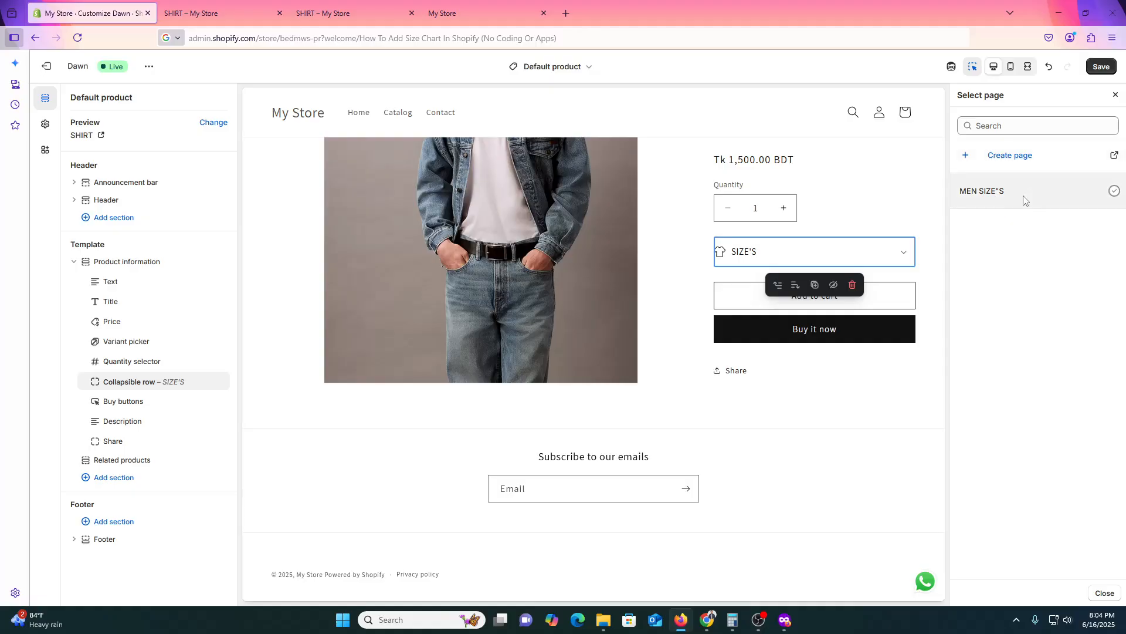
Expand the SIZE'S row in the template preview to check the size table, and save the template
left_click(868, 254)
scroll(836, 245, "up", 5)
scroll(836, 245, "up", 4)
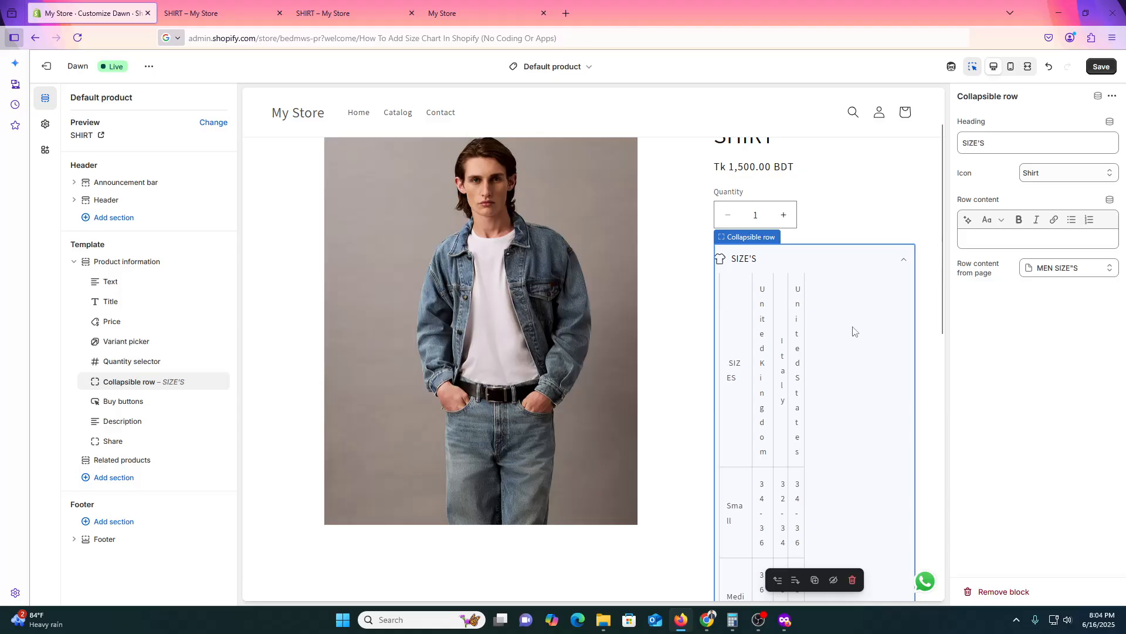
scroll(853, 332, "down", 3)
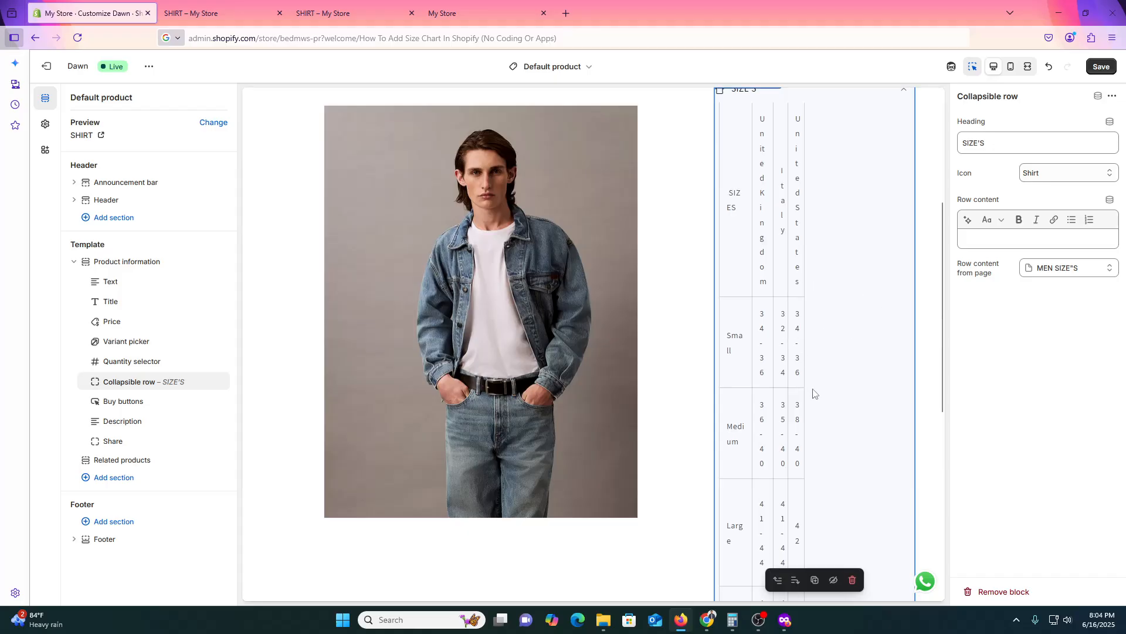
scroll(812, 387, "up", 5)
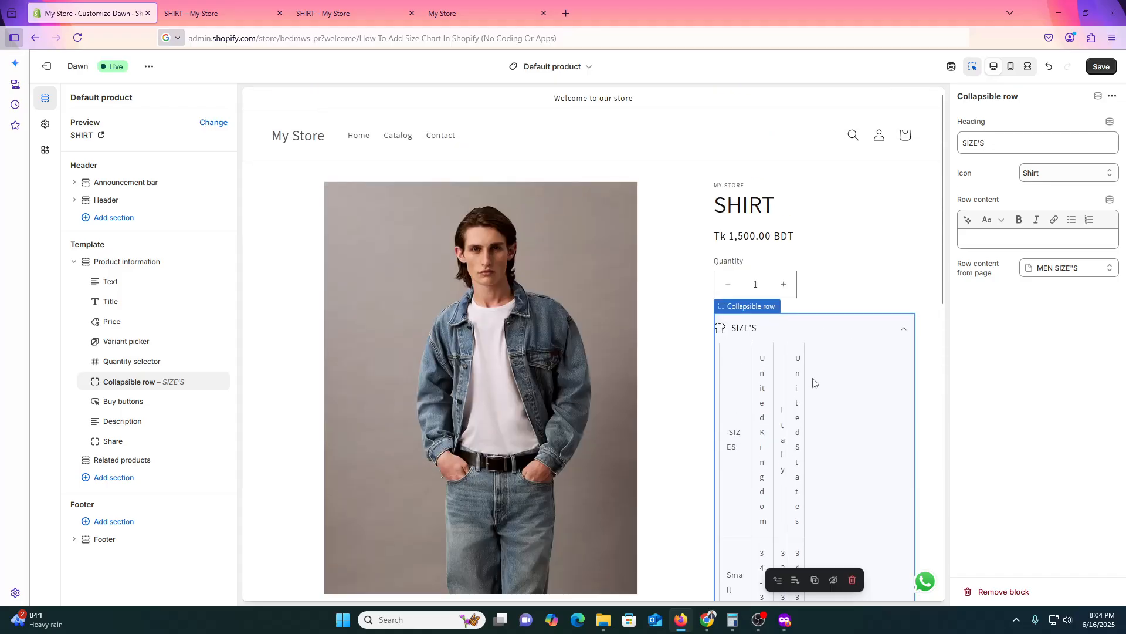
left_click(1095, 70)
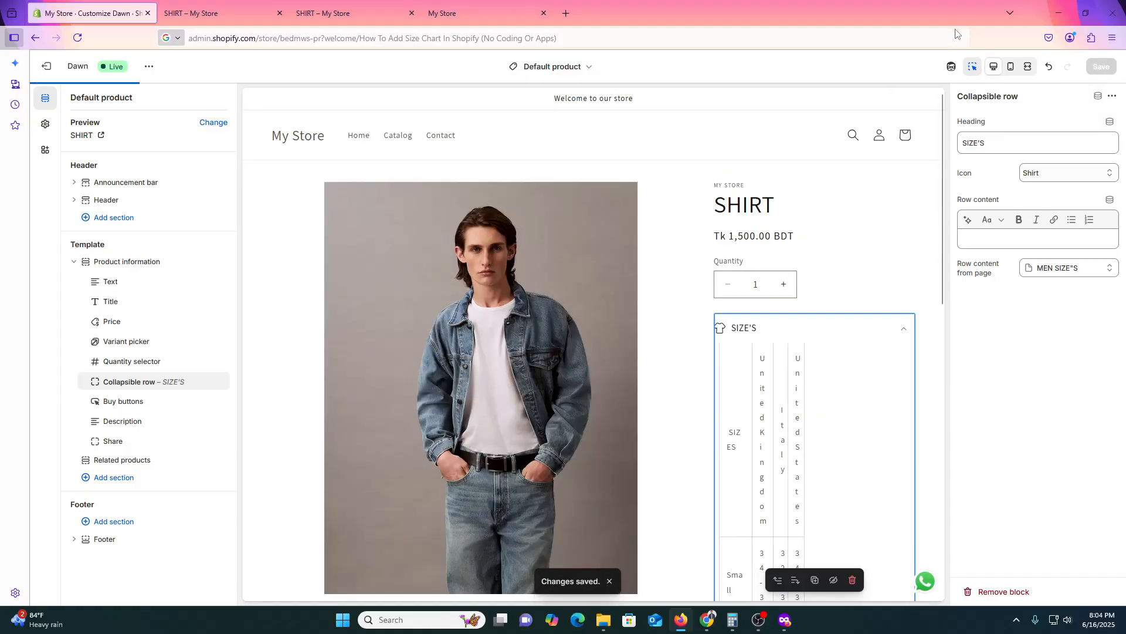
Reload the SHIRT product preview and examine the size table inside the expanded SIZE'S row
left_click(261, 17)
left_click(77, 37)
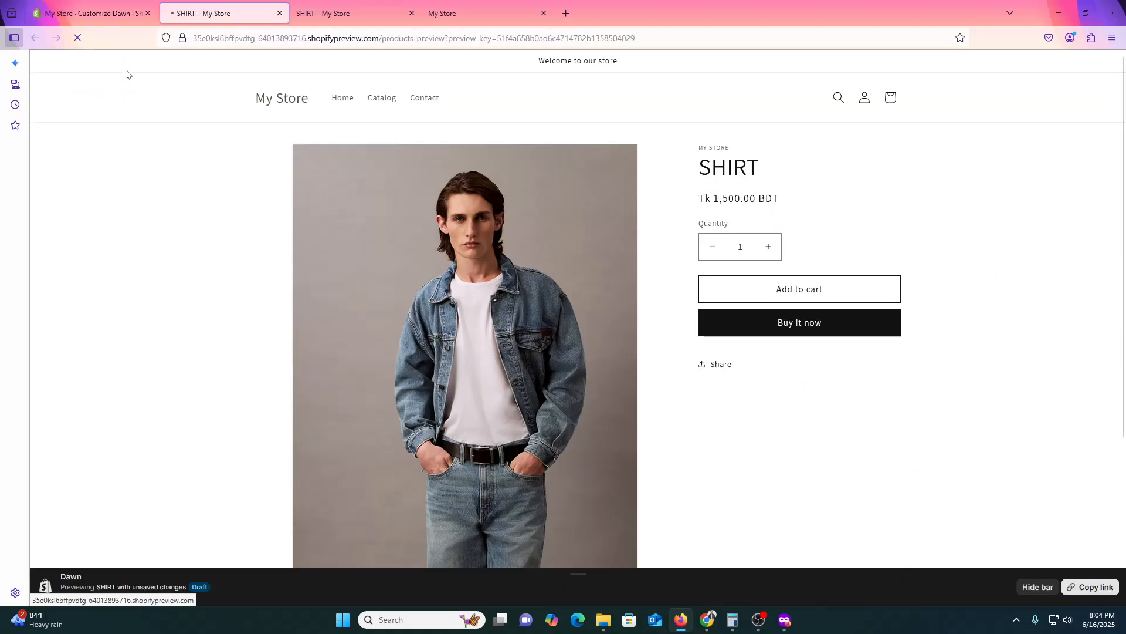
left_click(812, 294)
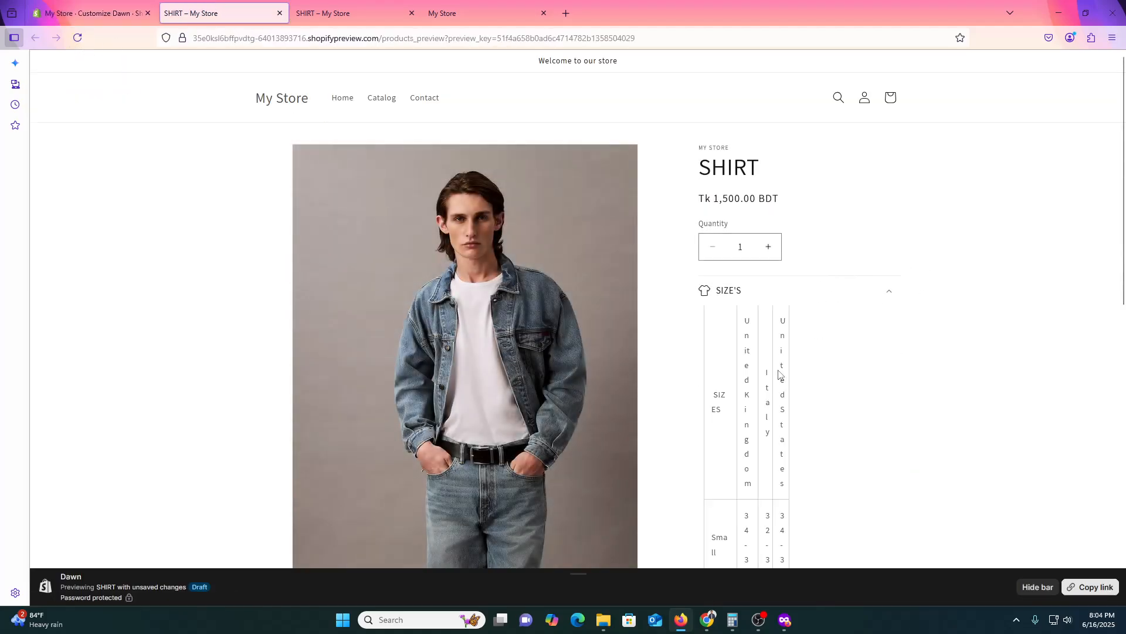
scroll(781, 393, "down", 3)
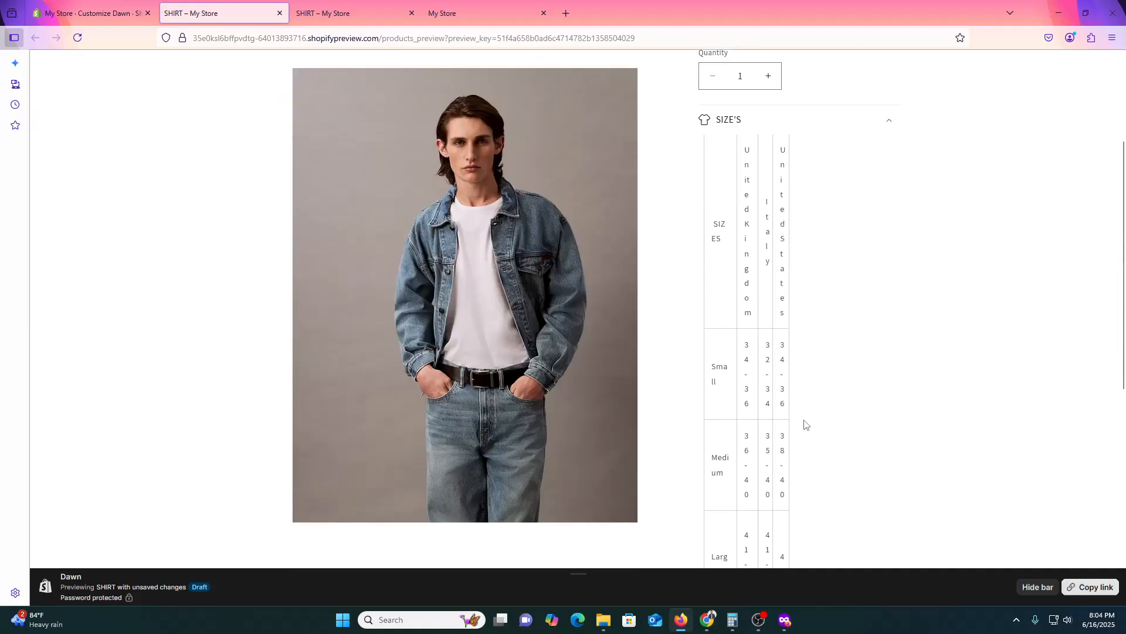
scroll(804, 424, "down", 2)
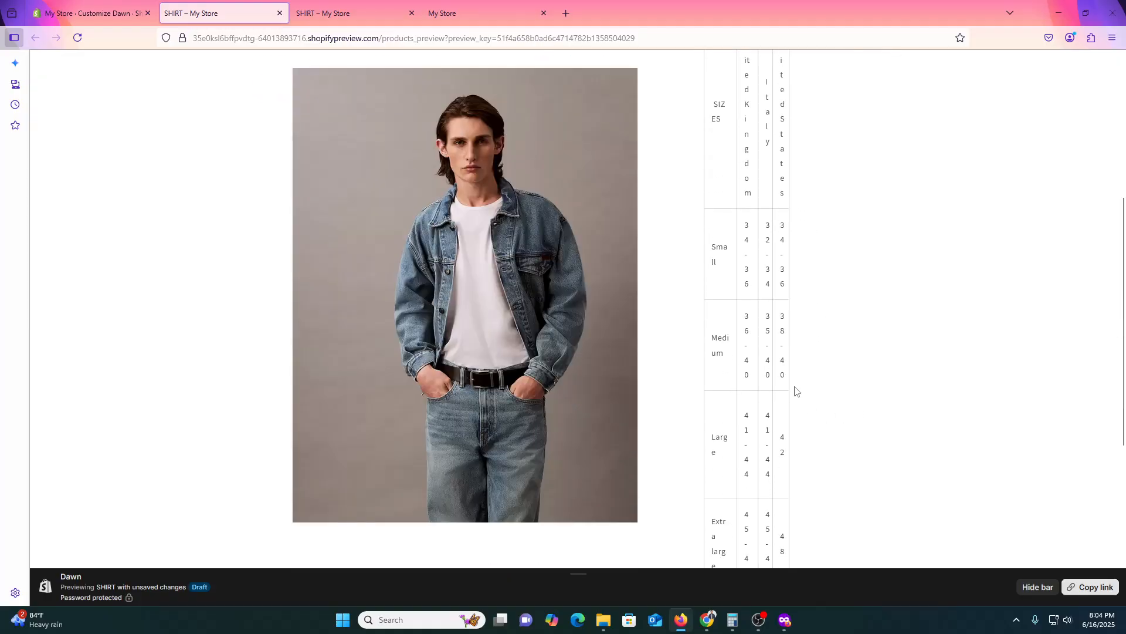
Leave the theme editor, open the MEN SIZE"S page, widen its size table to about three quarters of the content area, and save
left_click(124, 2)
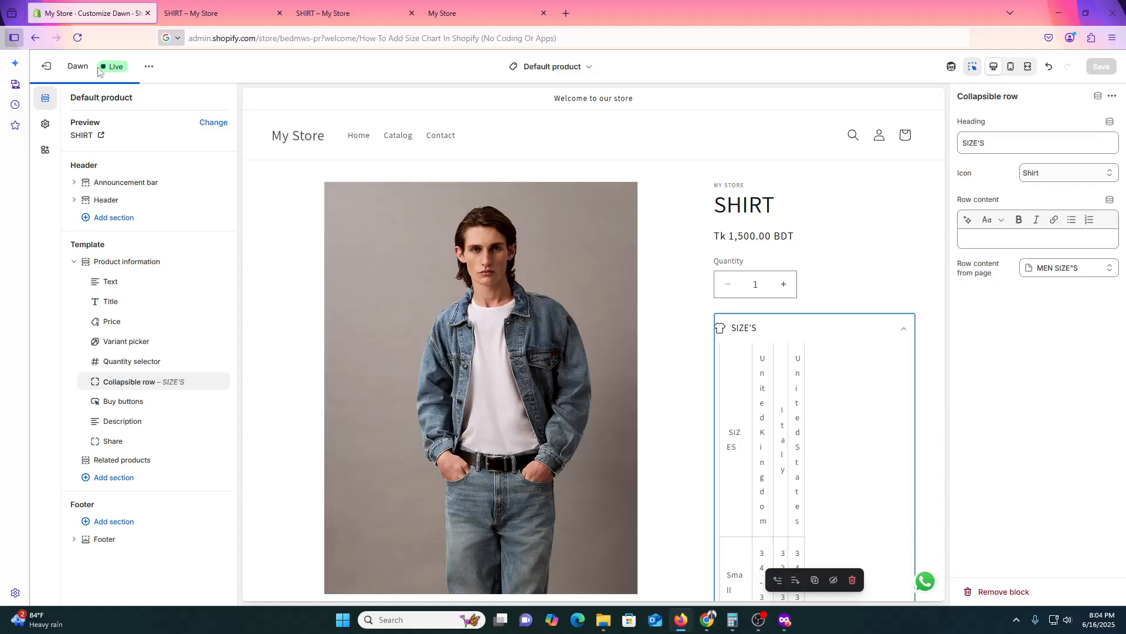
left_click(54, 72)
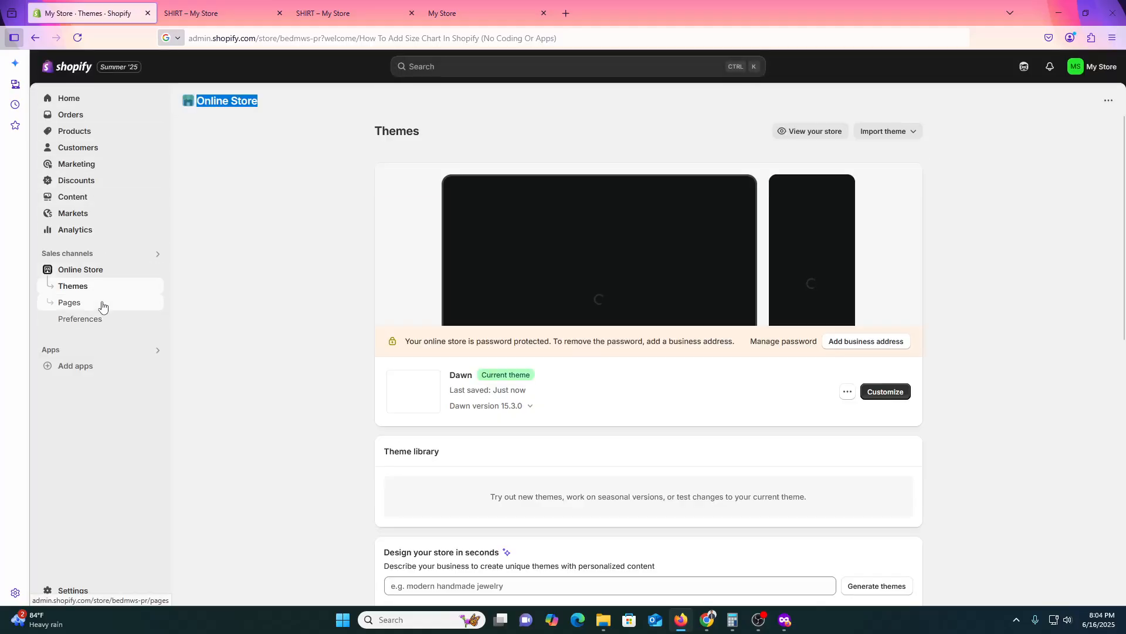
left_click(103, 302)
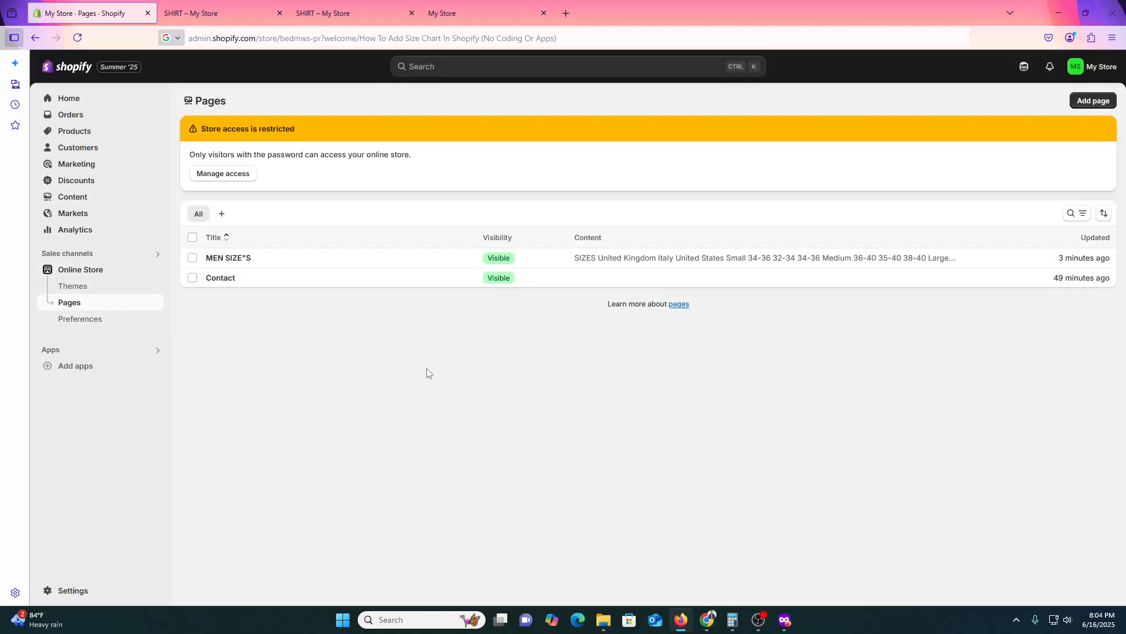
left_click(231, 258)
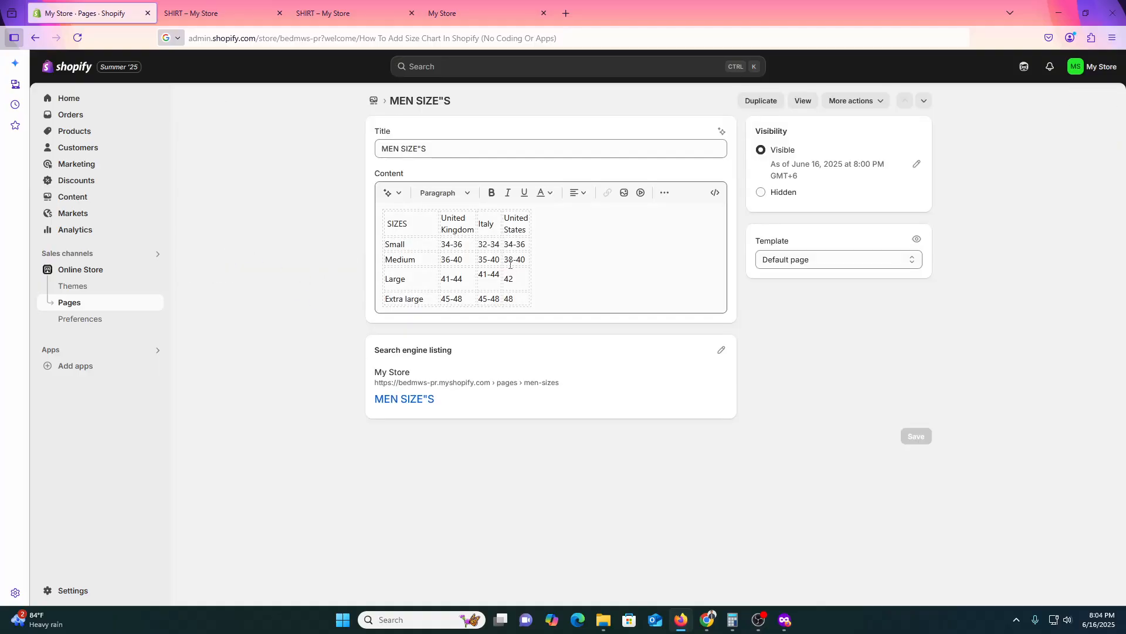
left_click(510, 264)
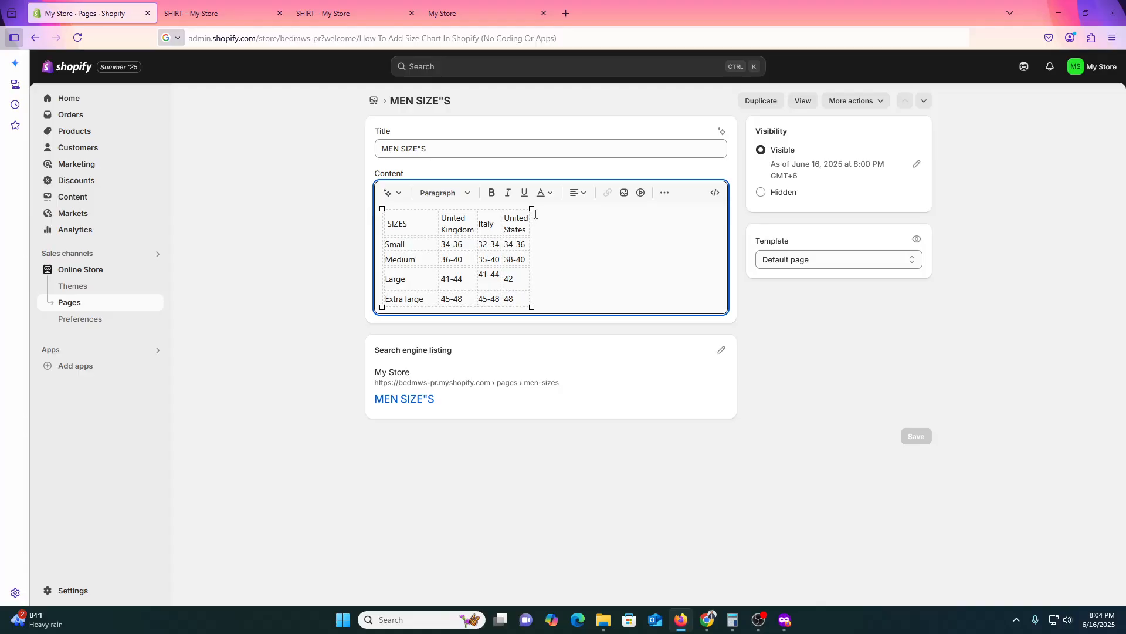
left_click_drag(532, 209, 653, 237)
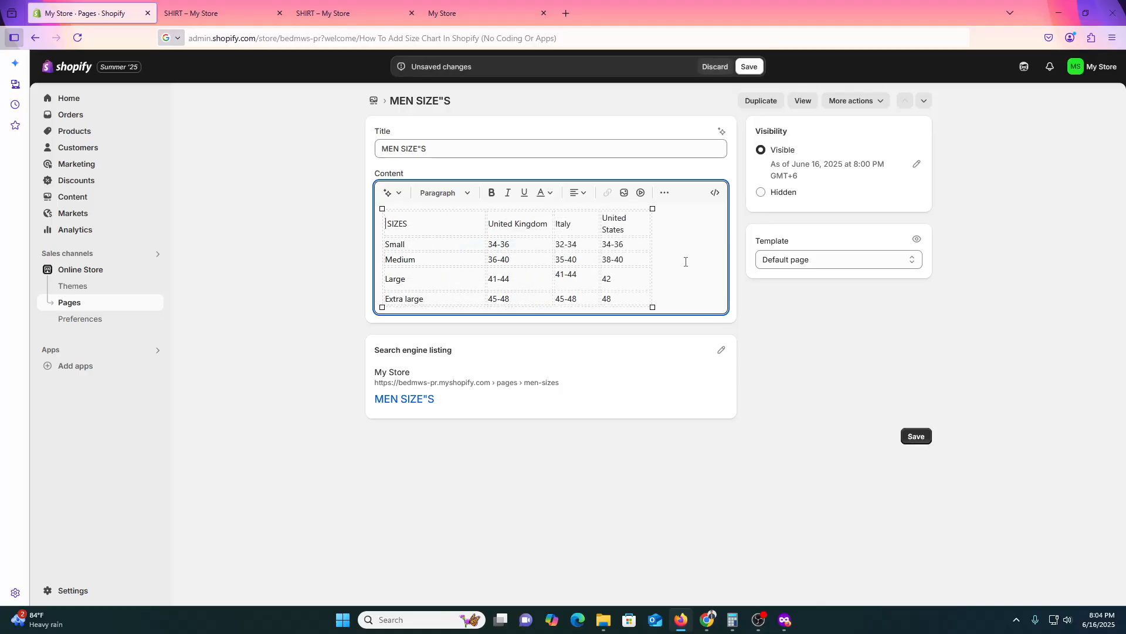
left_click(748, 67)
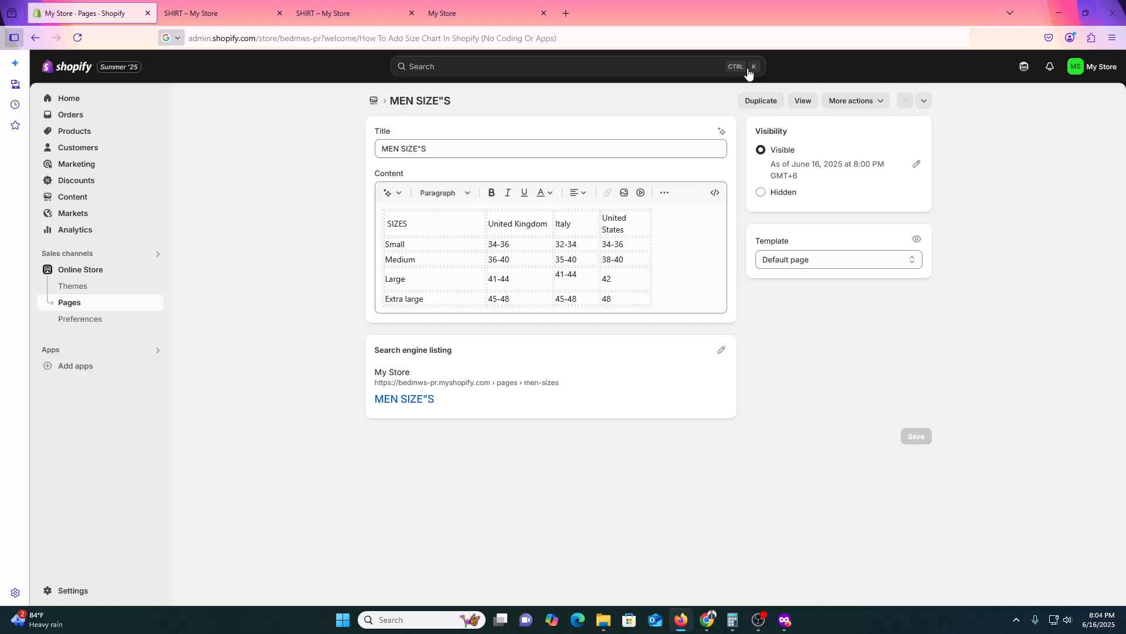
Reload the SHIRT product preview and check how the widened size table fits the SIZE'S row
left_click(282, 5)
left_click(78, 37)
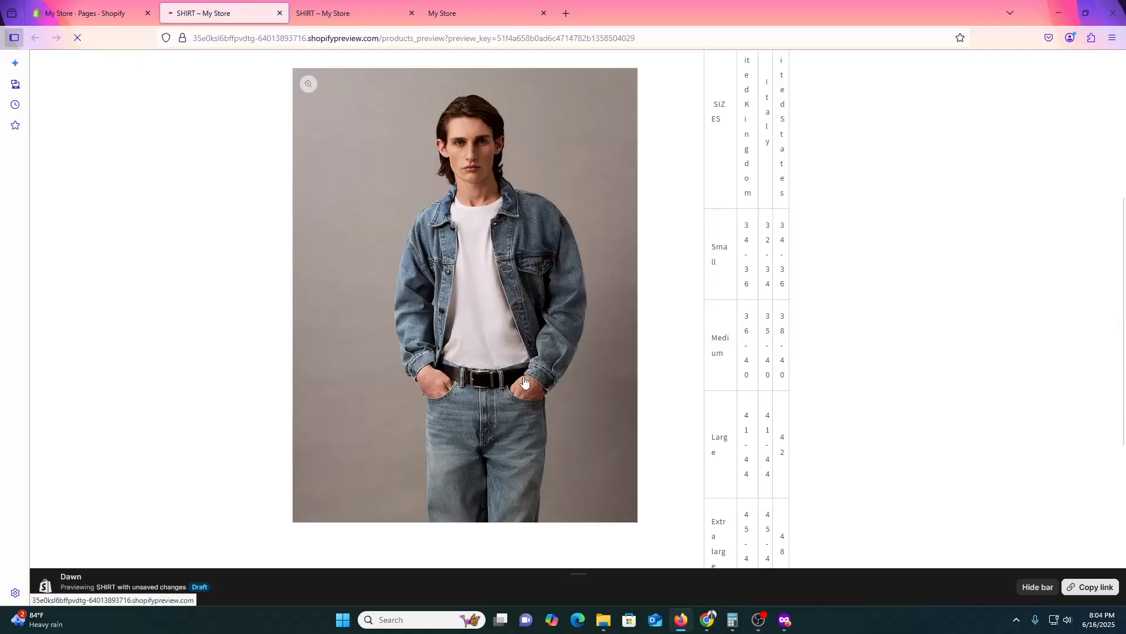
left_click(836, 221)
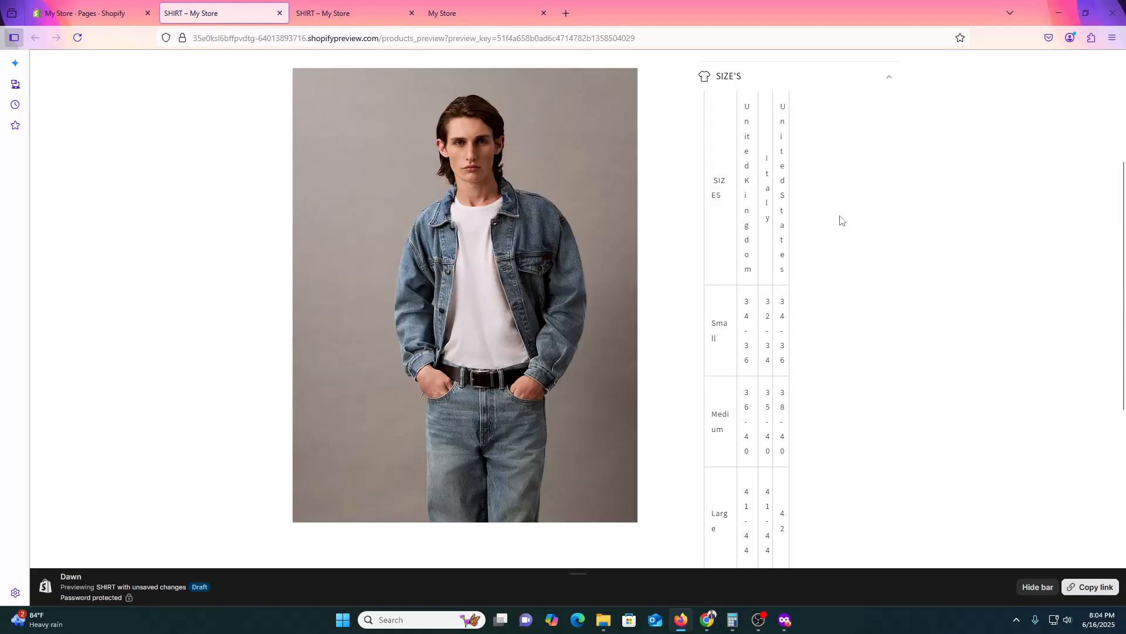
scroll(898, 411, "up", 4)
View the MEN SIZE"S page on the storefront and compare it with the expanded SIZE'S row of the SHIRT preview
left_click(91, 13)
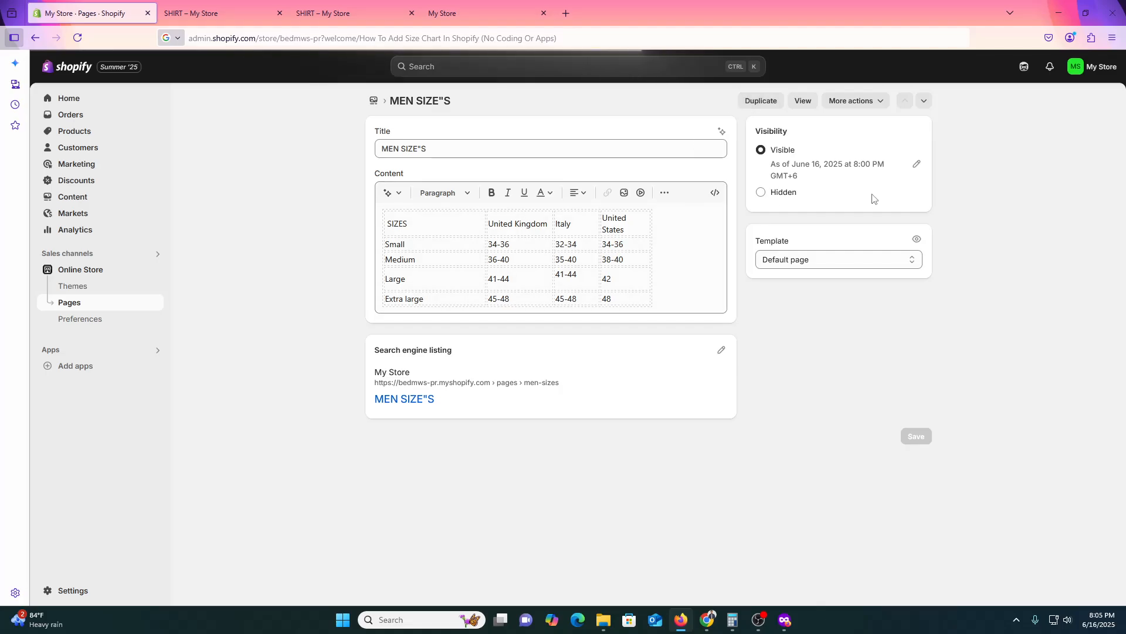
left_click(802, 100)
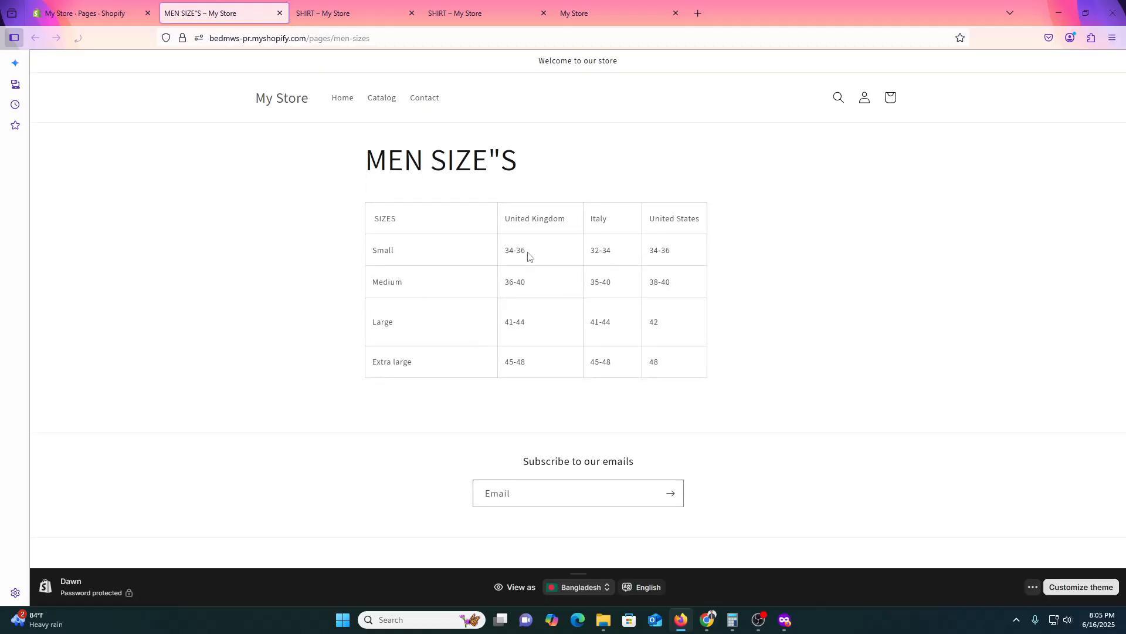
left_click(351, 11)
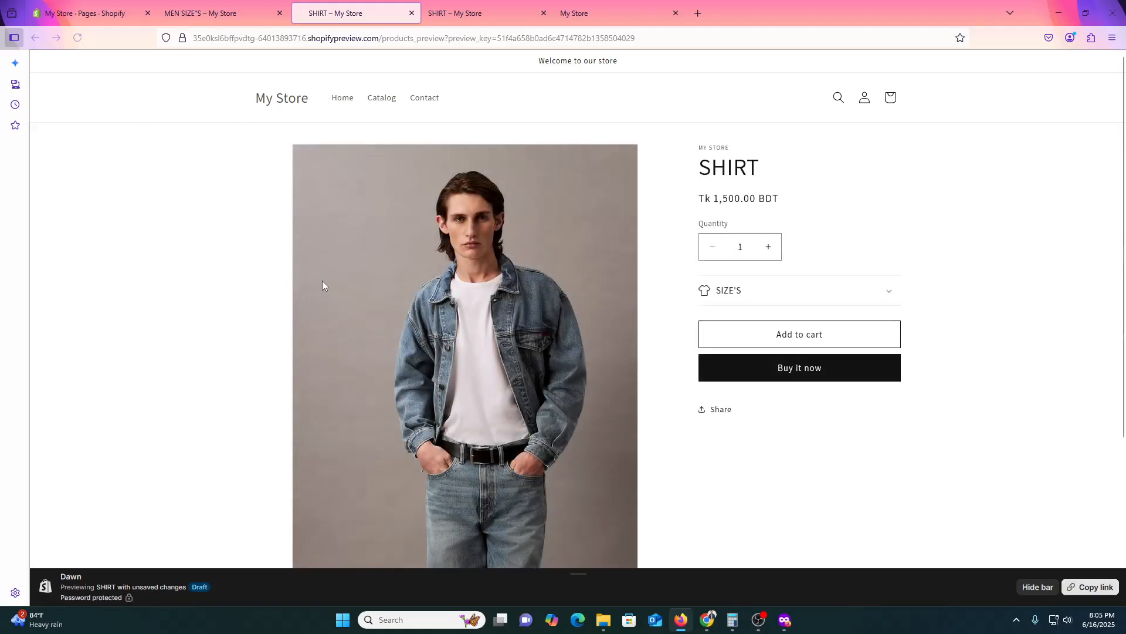
left_click(761, 308)
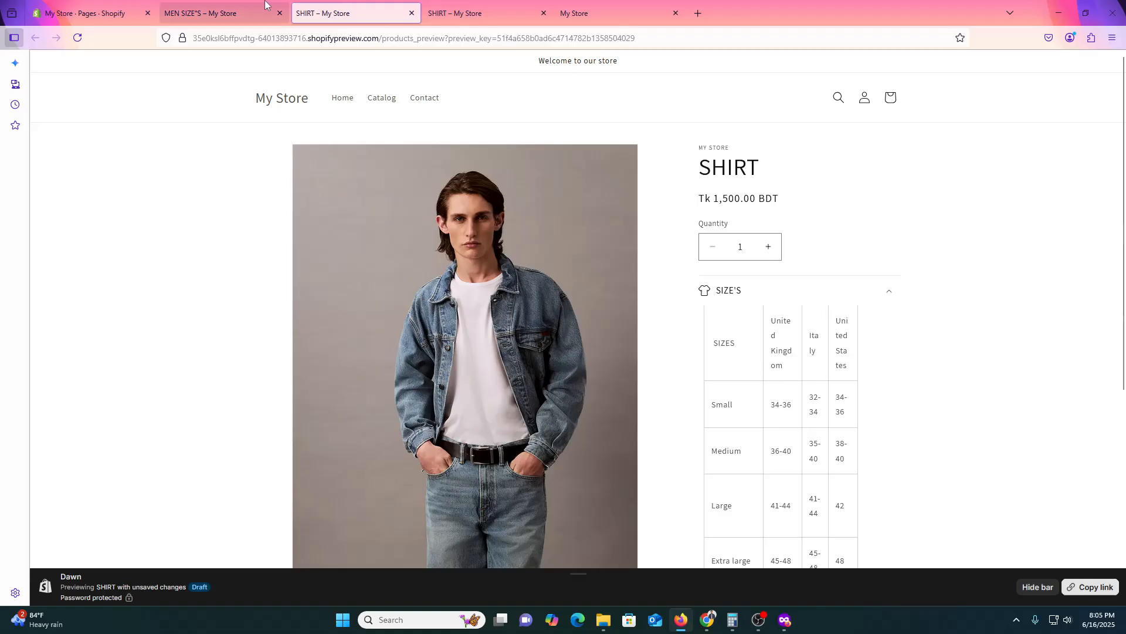
left_click(203, 12)
Widen the MEN SIZE"S table to the full content width and narrow its SIZES, United Kingdom and Italy columns
left_click(108, 6)
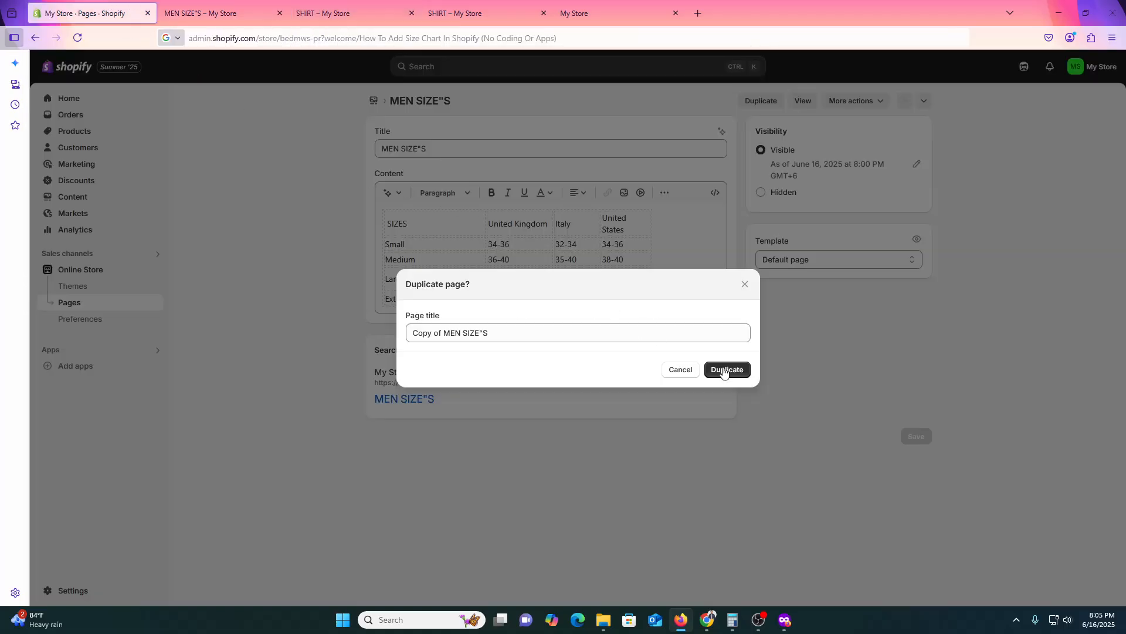
left_click(745, 284)
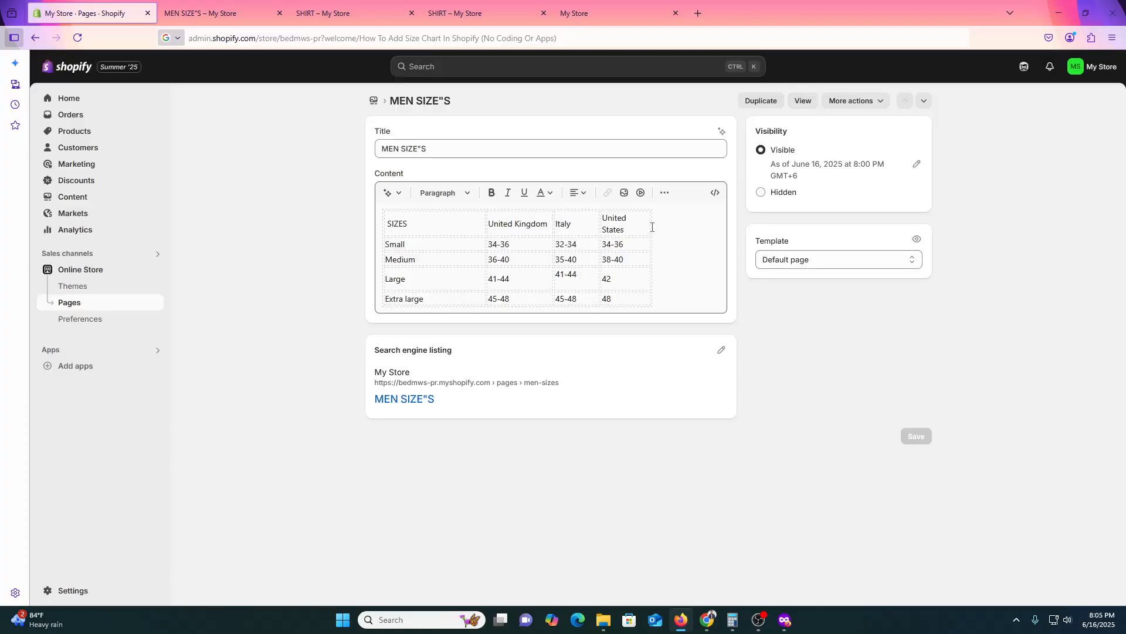
left_click_drag(653, 208, 728, 223)
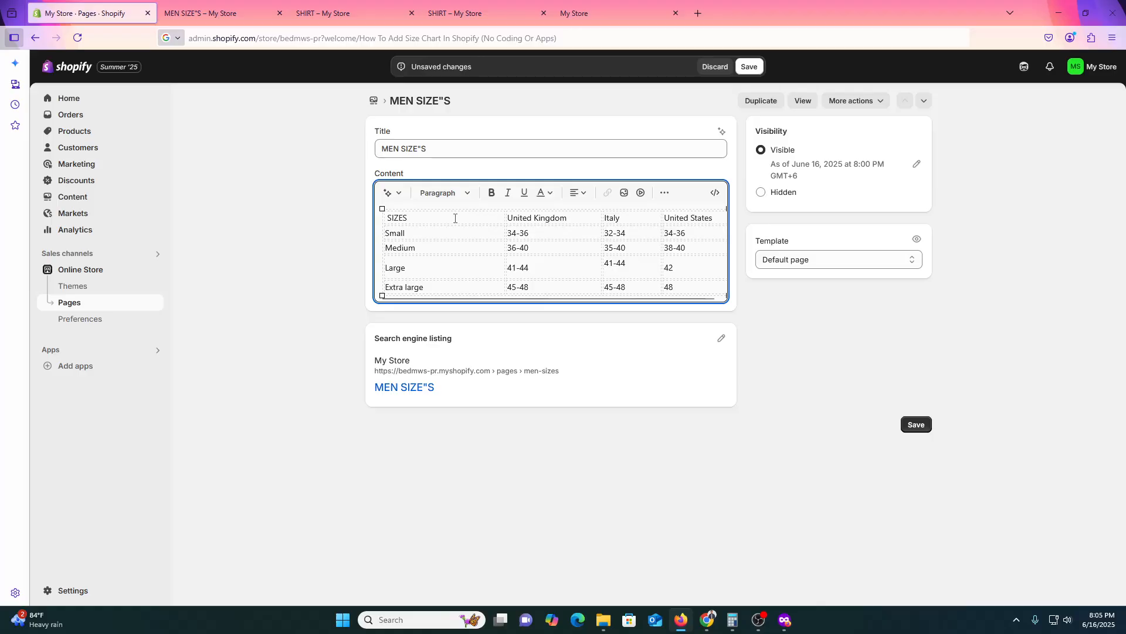
left_click_drag(455, 218, 454, 219)
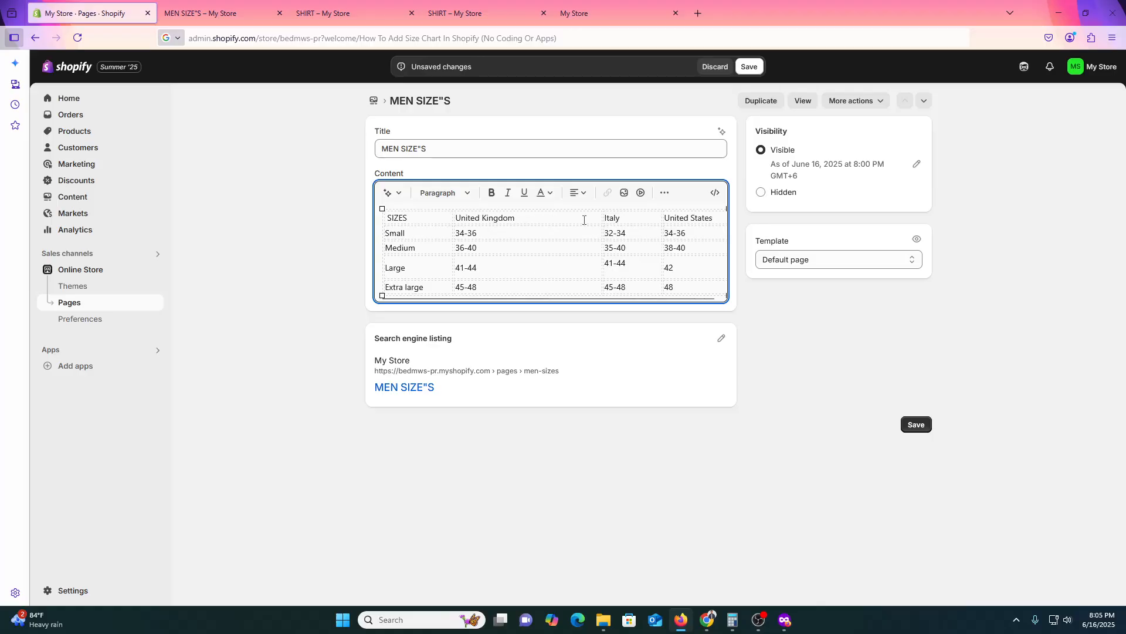
left_click_drag(543, 220, 541, 221)
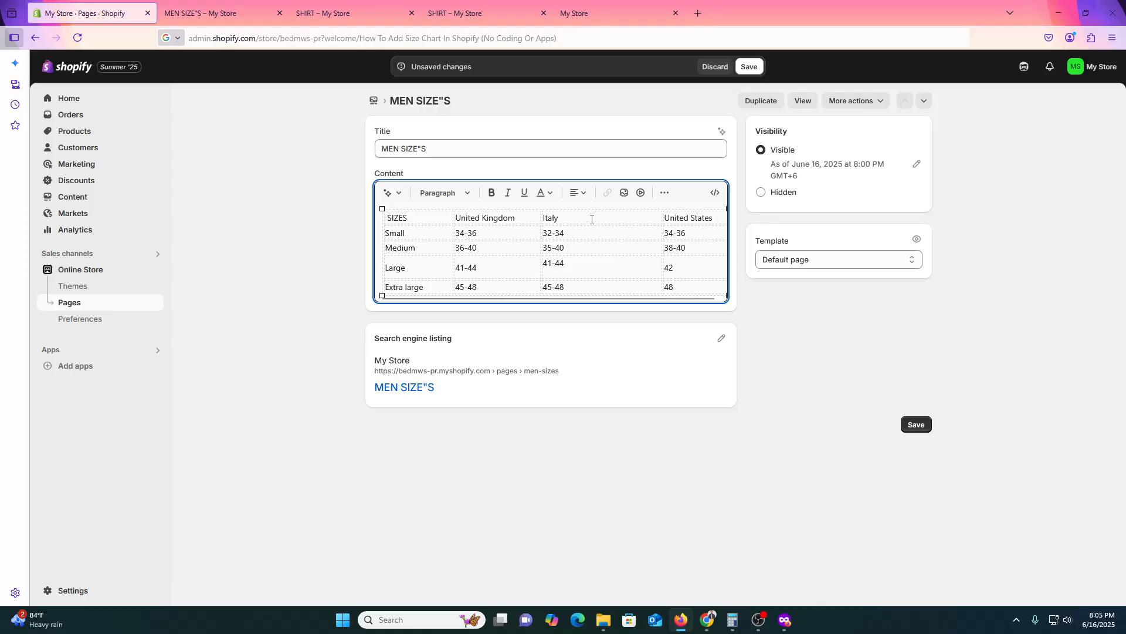
left_click_drag(591, 220, 591, 220)
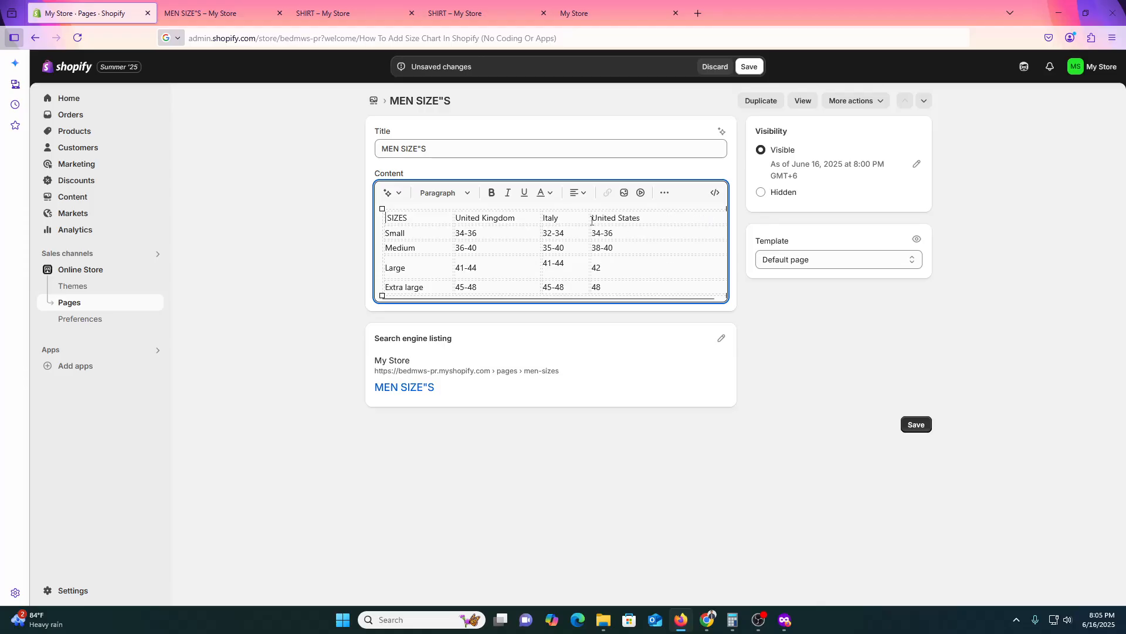
left_click(585, 304)
left_click_drag(607, 404, 714, 405)
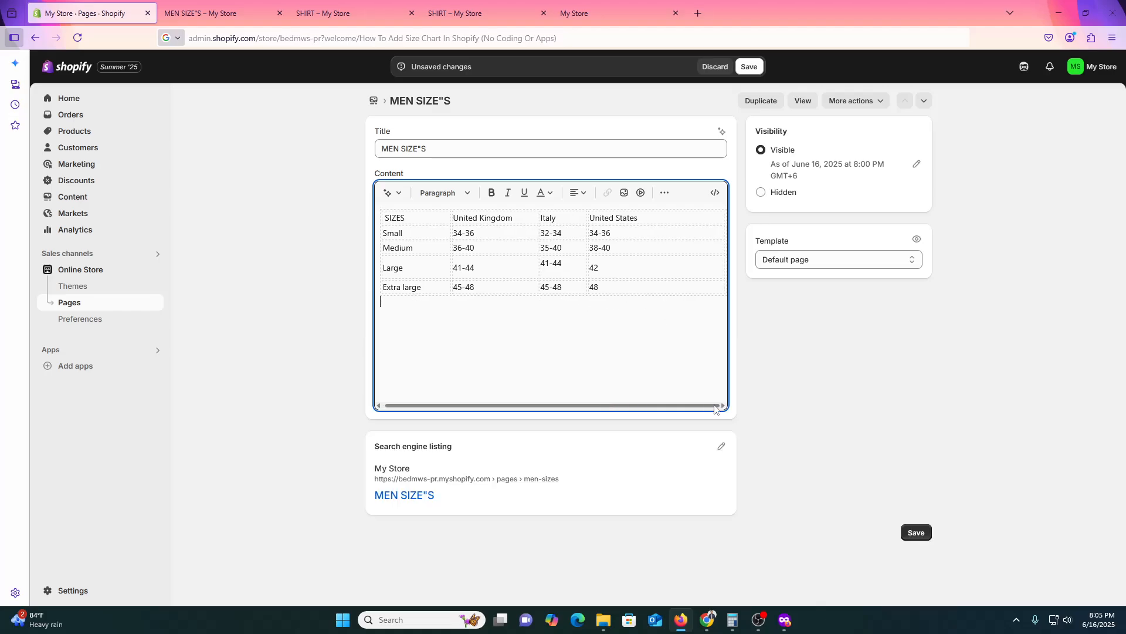
Narrow the MEN SIZE"S table to about four fifths of the content width and save the page
left_click_drag(655, 225, 656, 225)
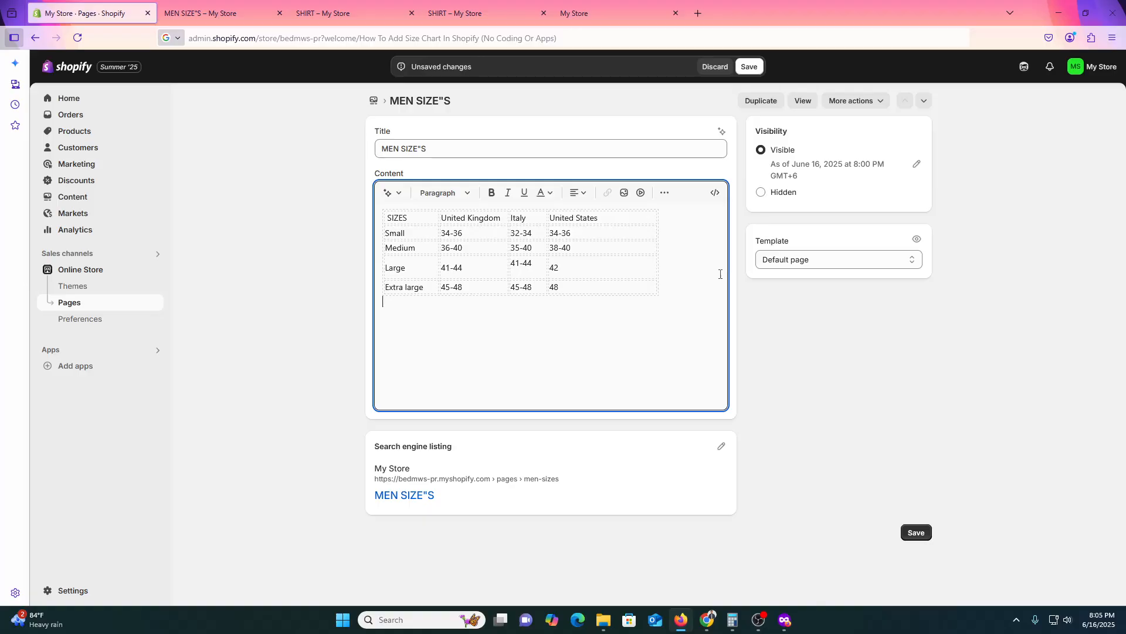
left_click(916, 533)
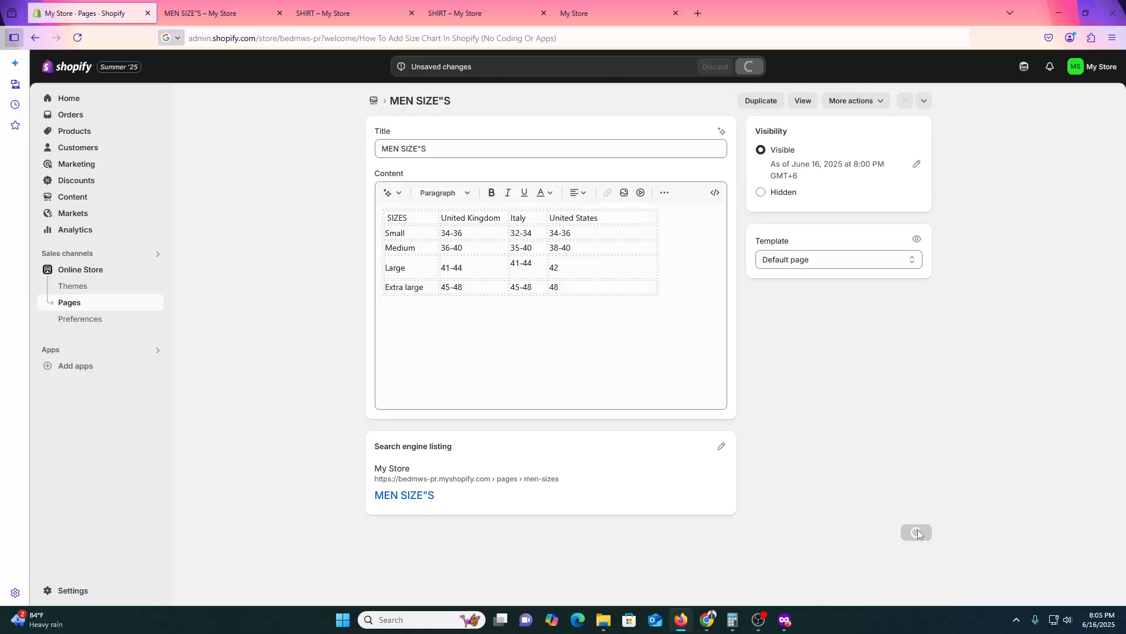
Reload the two SHIRT product previews, check the size table in the expanded SIZE'S row, and return to the MEN SIZE"S page editor
left_click(362, 8)
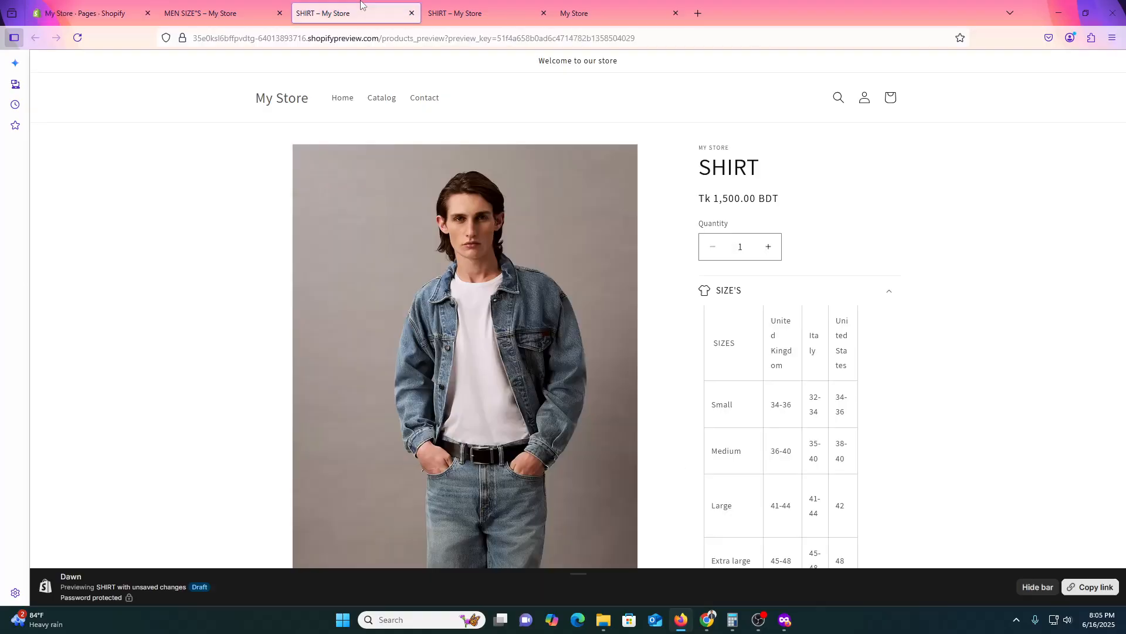
left_click(379, 38)
key("Return")
left_click(757, 290)
scroll(828, 348, "down", 4)
scroll(827, 356, "up", 4)
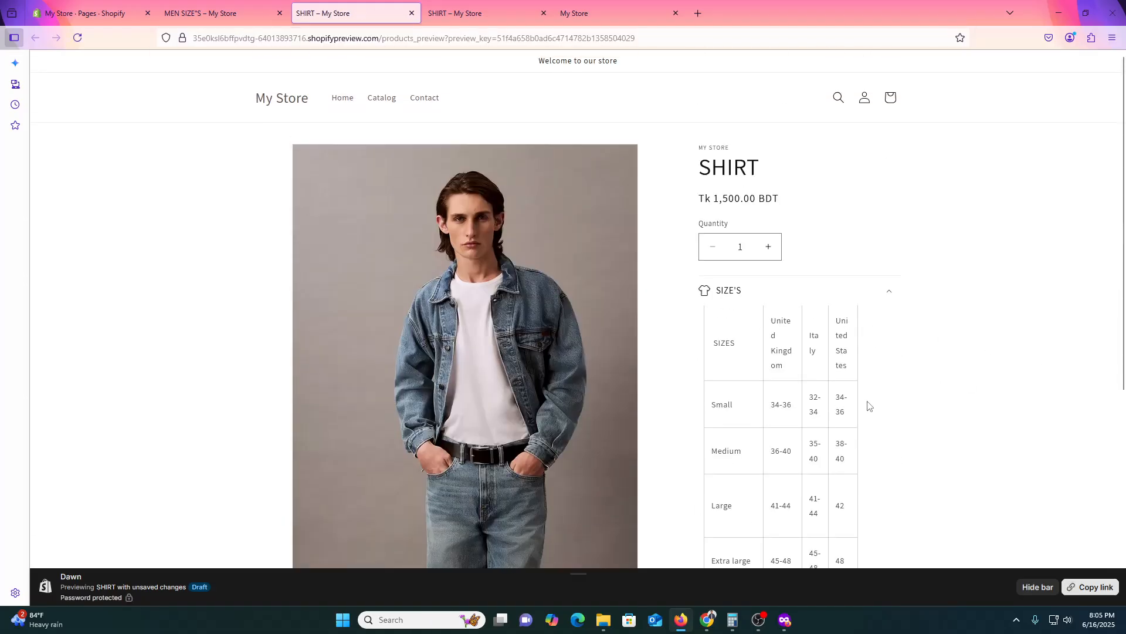
left_click(510, 8)
key("Return")
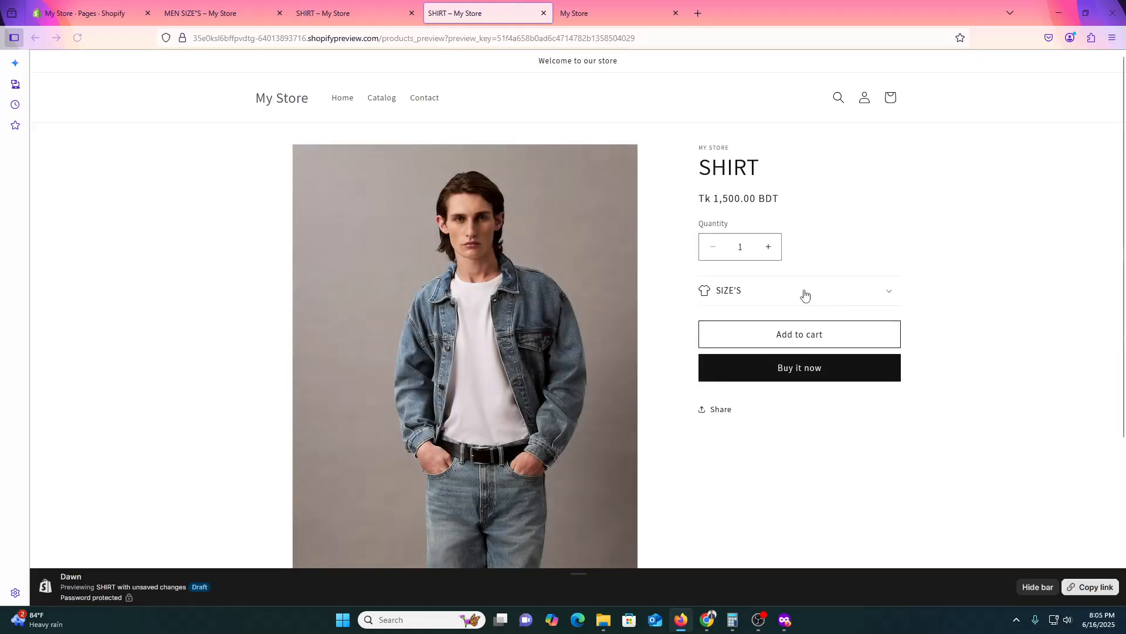
left_click(805, 295)
left_click(105, 6)
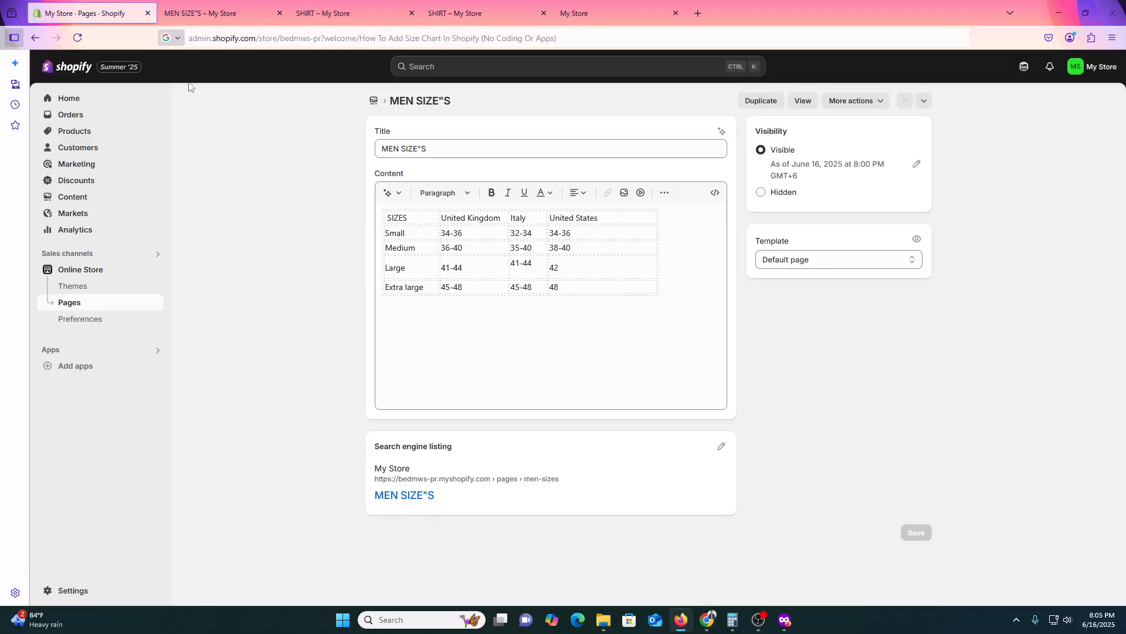